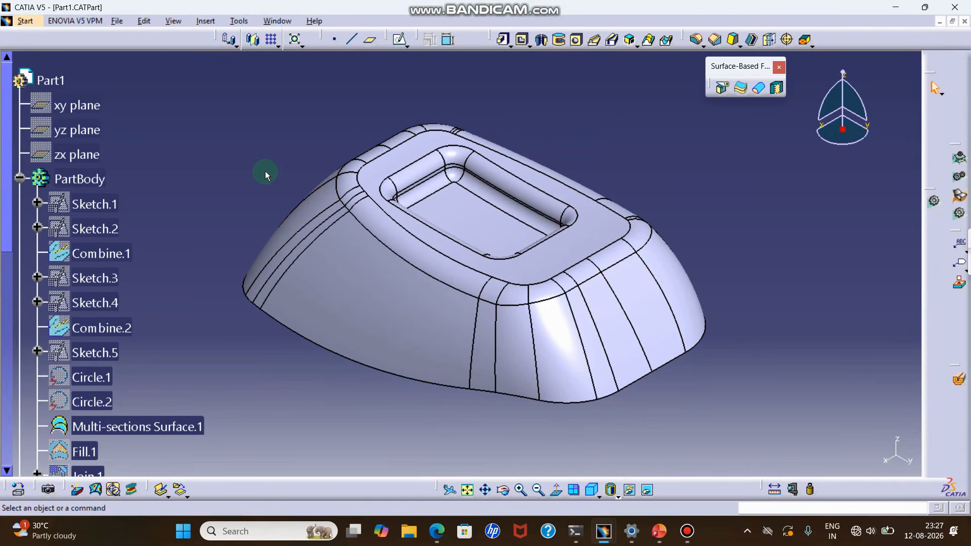
middle_click_drag(297, 161, 403, 268, "ctrl")
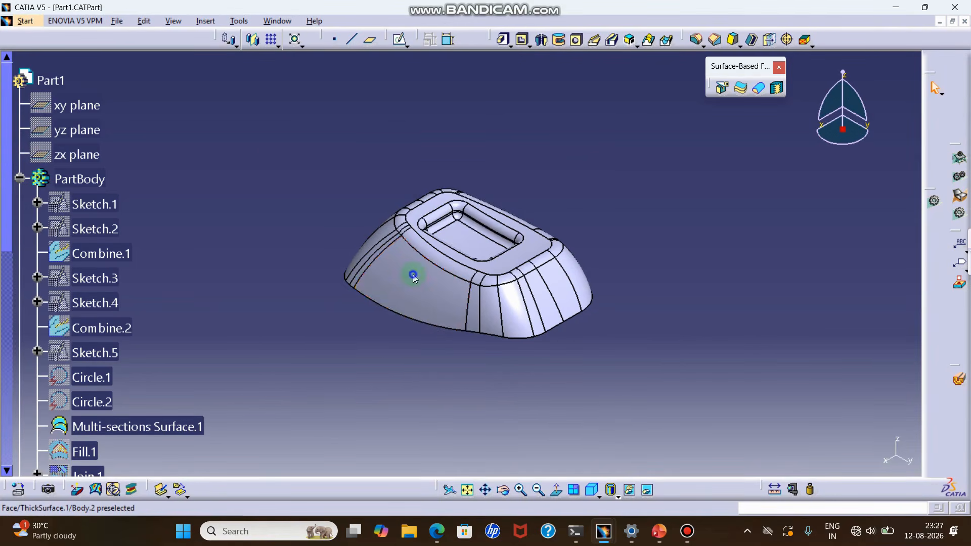
right_click(413, 278)
left_click(377, 112)
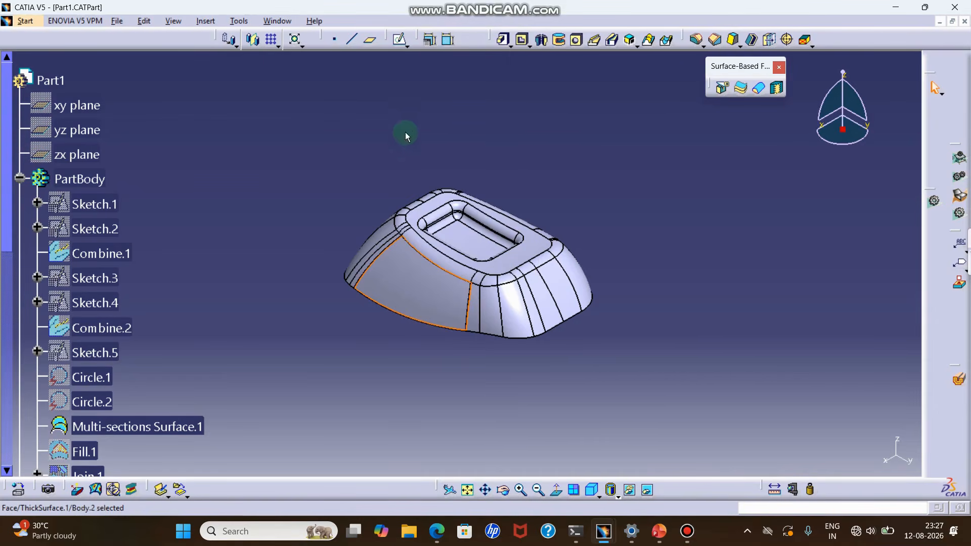
Switch to PowerPoint and review the reference sketches on slides 1 to 4, then return to the CATIA model
left_click(659, 531)
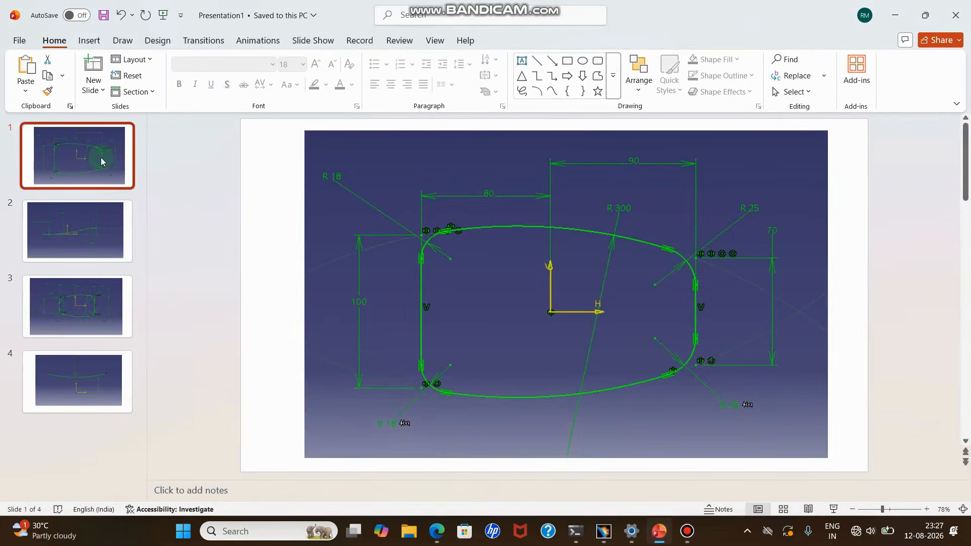
left_click(81, 238)
left_click(96, 283)
left_click(78, 373)
left_click(78, 158)
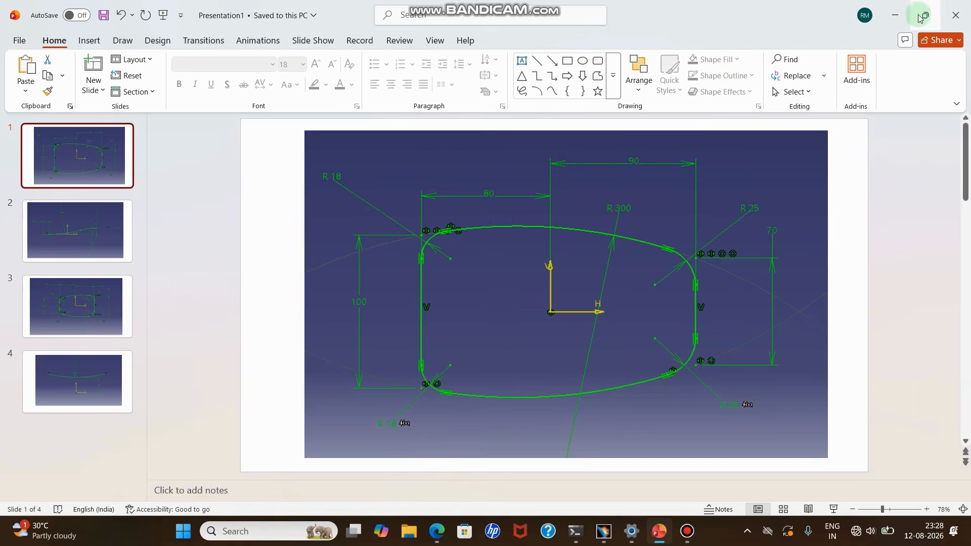
left_click(895, 16)
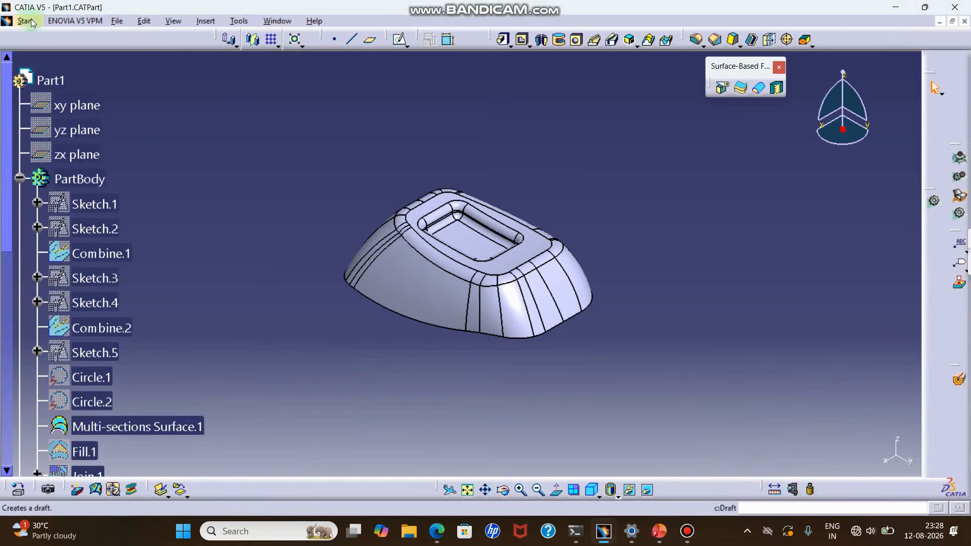
Switch to the Wireframe and Surface Design workbench and create a new part named Part2 with hybrid design enabled
left_click(25, 23)
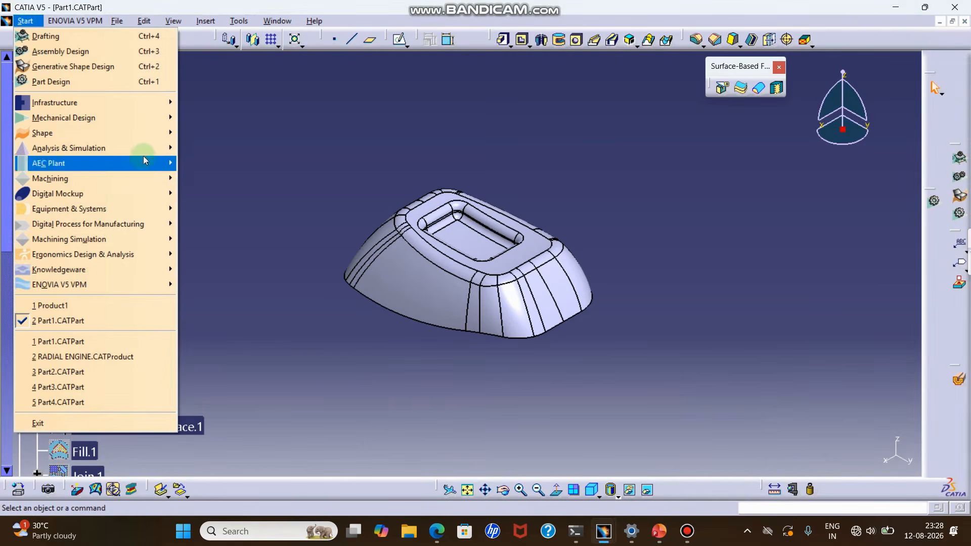
mouse_move(144, 116)
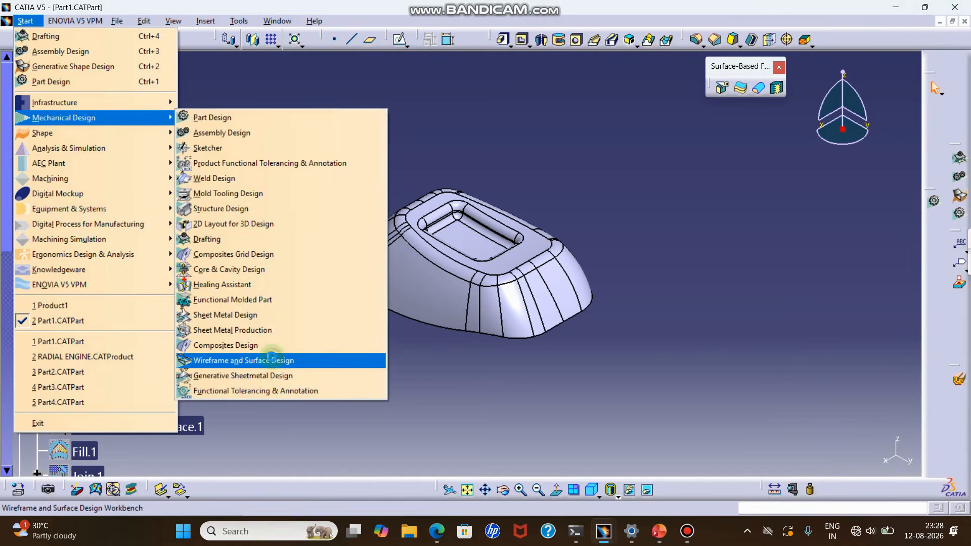
left_click(271, 359)
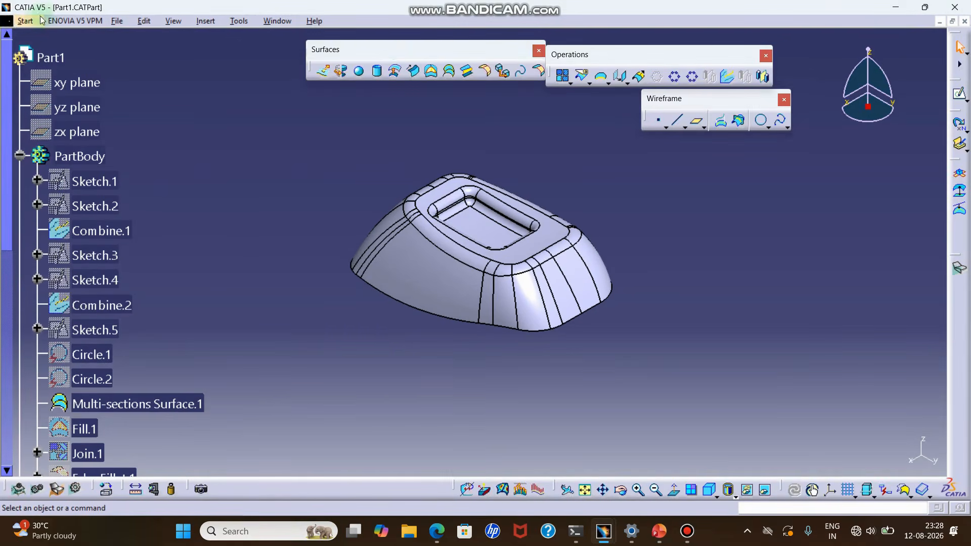
left_click(26, 23)
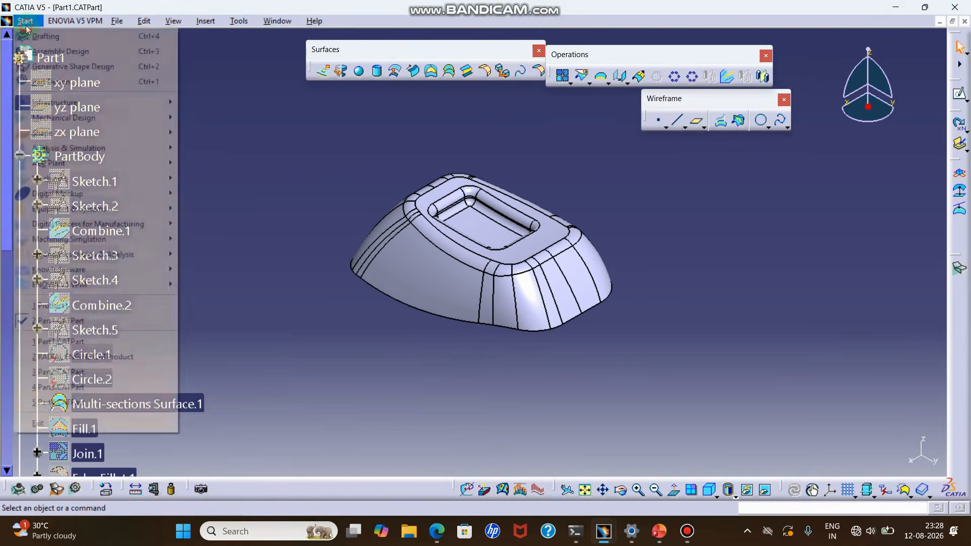
mouse_move(136, 116)
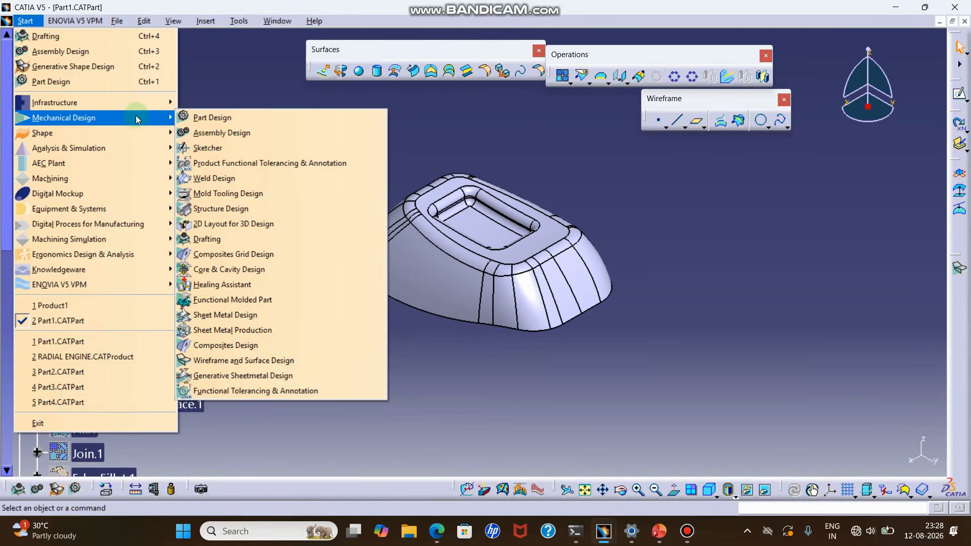
left_click(283, 361)
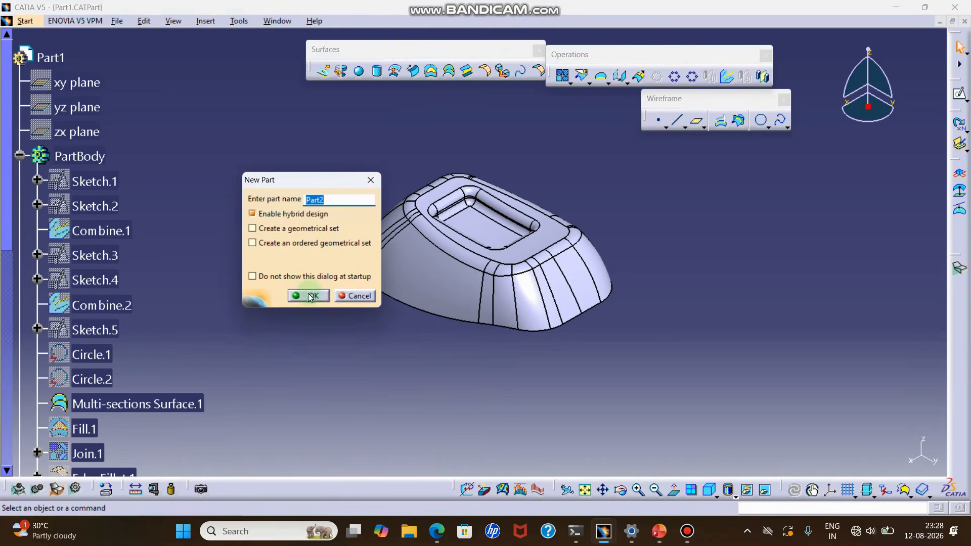
key("Return")
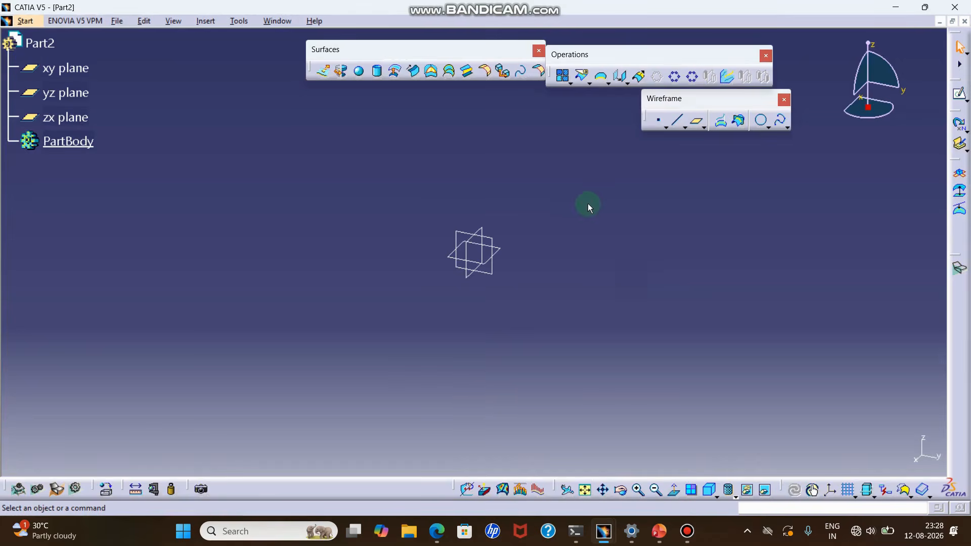
Create a positioned sketch on the xy plane with implicit origin and orientation
middle_click_drag(588, 203, 574, 197)
left_click(955, 104)
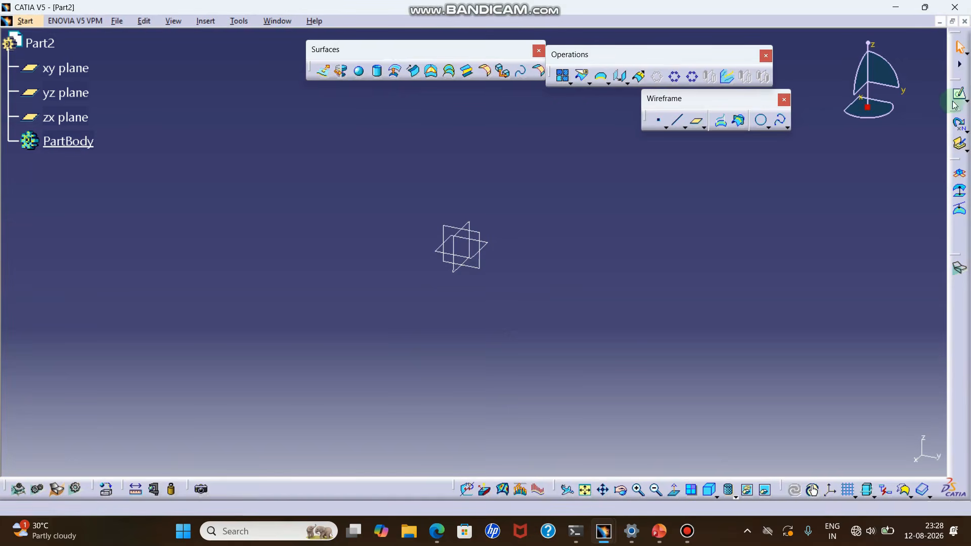
left_click(944, 121)
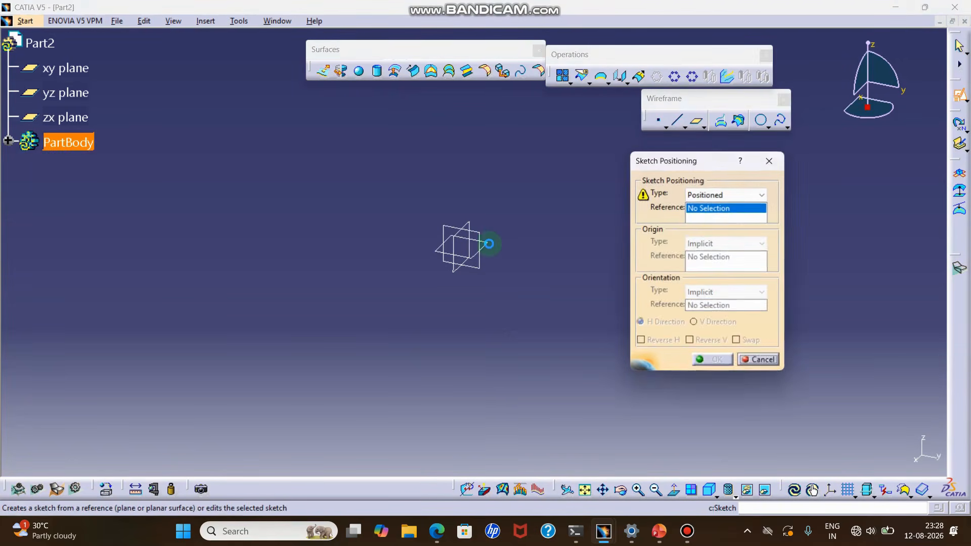
left_click(488, 244)
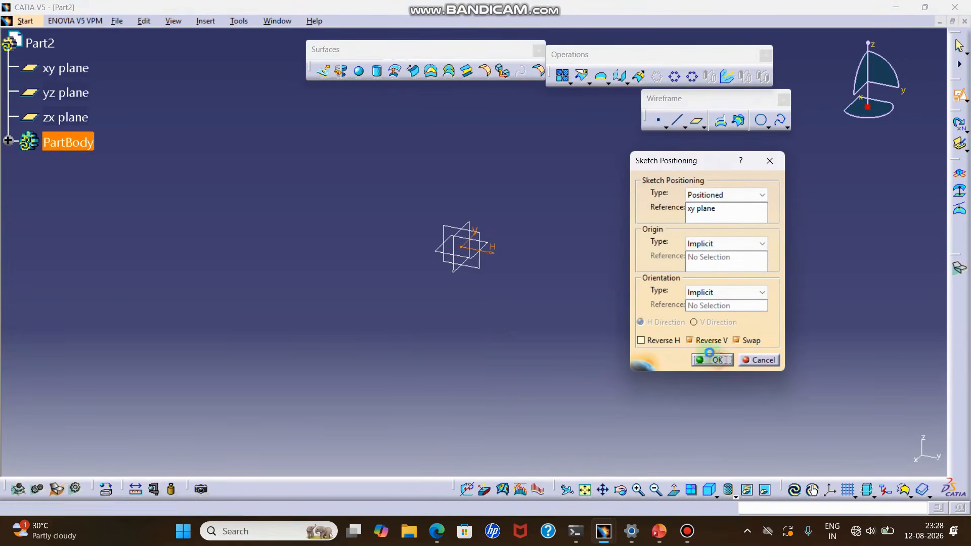
left_click(713, 360)
Sketch a single nearly vertical line about 70 mm left of the sketch origin, crossing the horizontal axis level
left_click(328, 73)
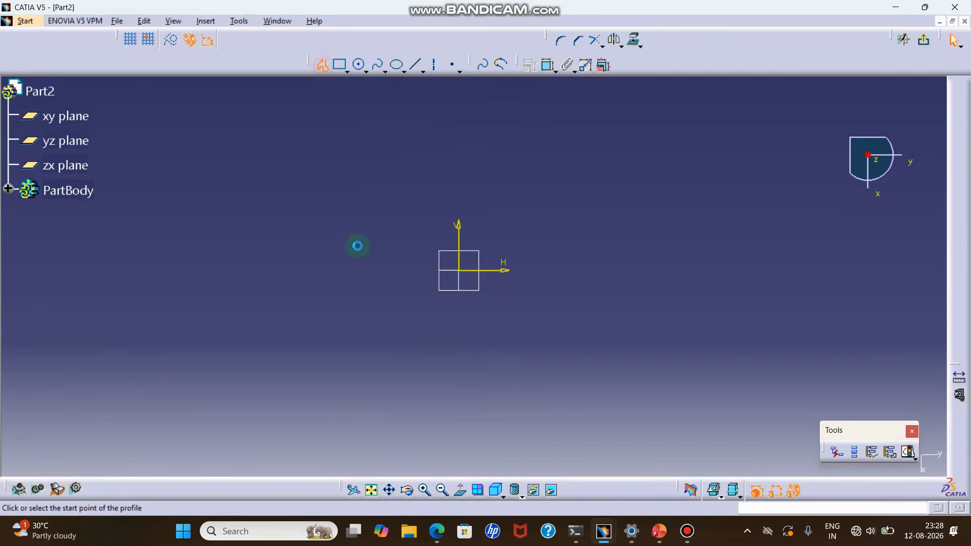
left_click(338, 189)
left_click(342, 342)
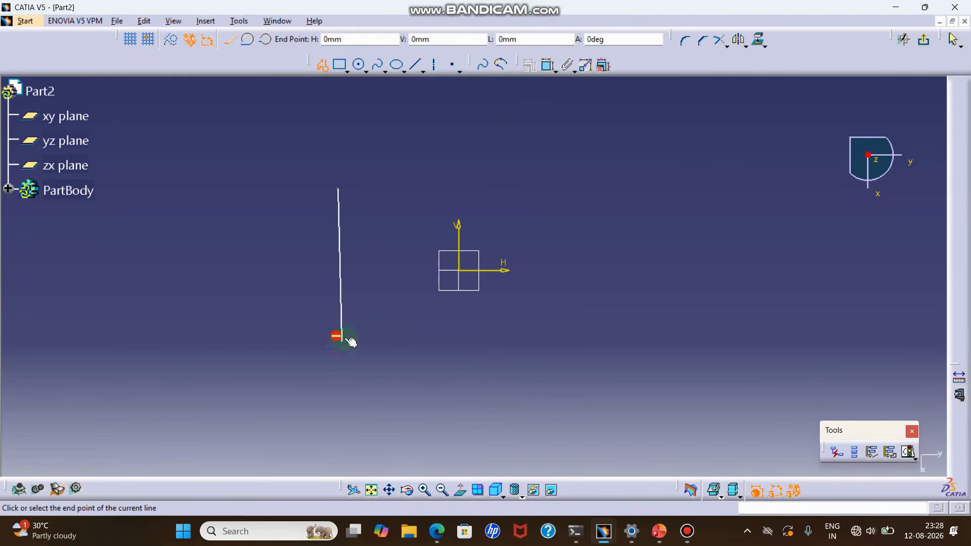
key("Escape")
key("Escape")
Apply a Vertical constraint to the sketched line
left_click(342, 250)
left_click(544, 68)
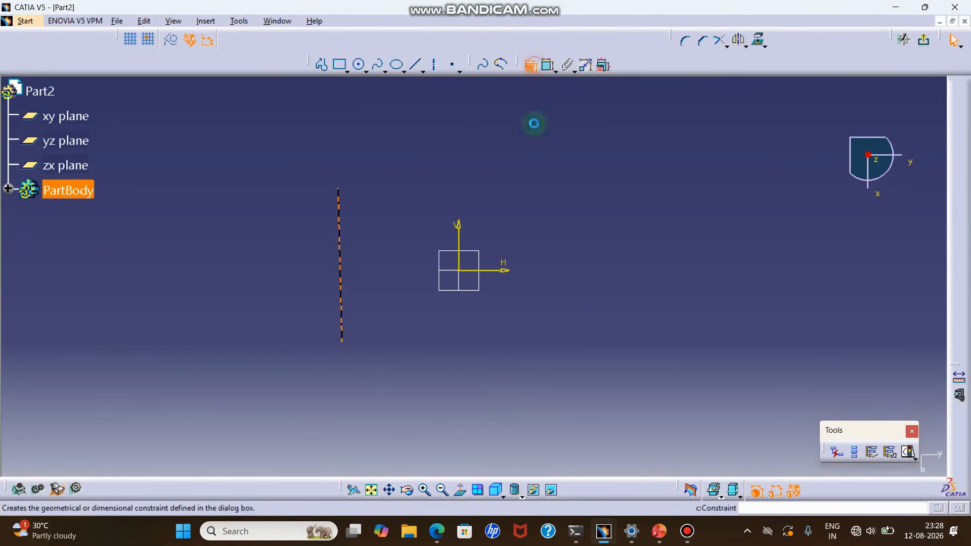
left_click(630, 239)
left_click(605, 271)
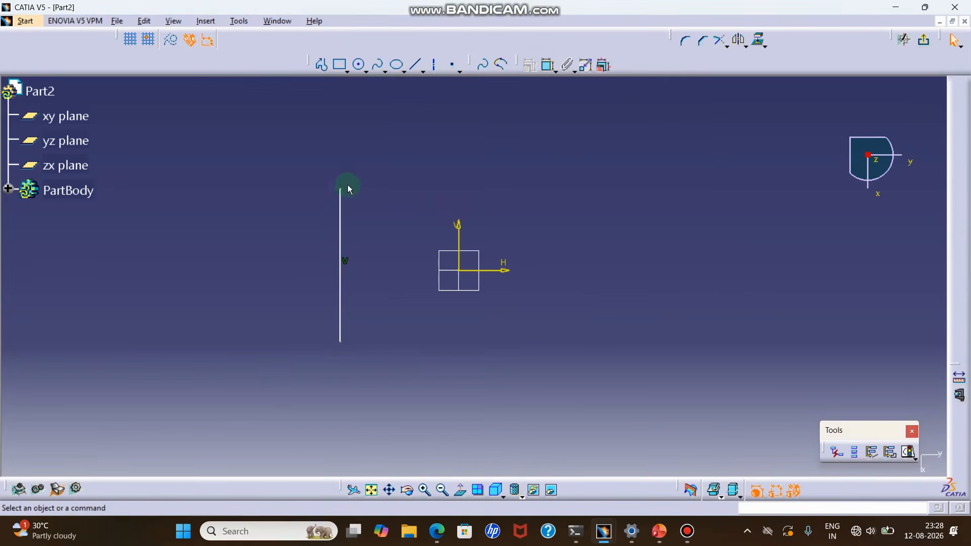
Constrain the vertical line's two endpoints to be symmetric about the horizontal axis
left_click(502, 270, "ctrl")
left_click(507, 69)
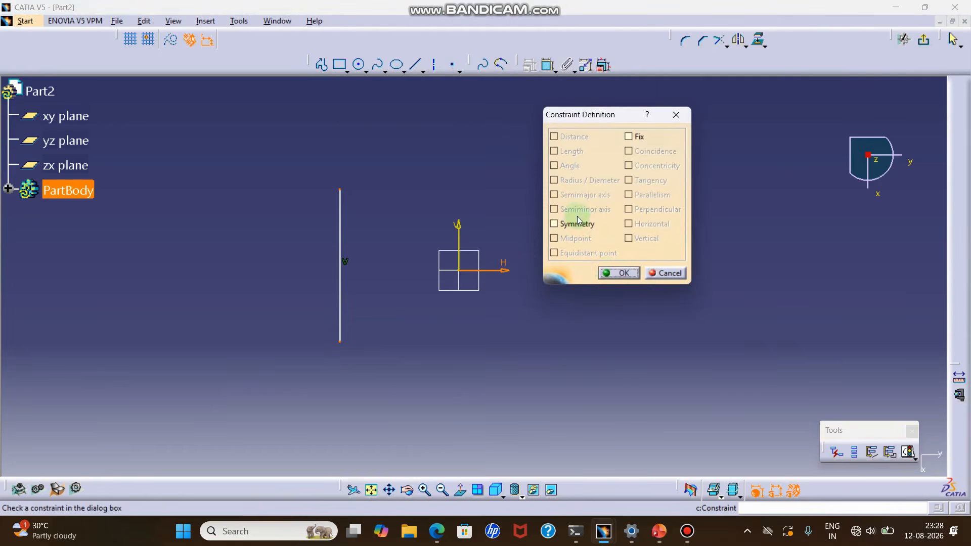
left_click(564, 222)
left_click(607, 271)
Dimension the length of the line left of the origin and set it to 100 mm
left_click(549, 65)
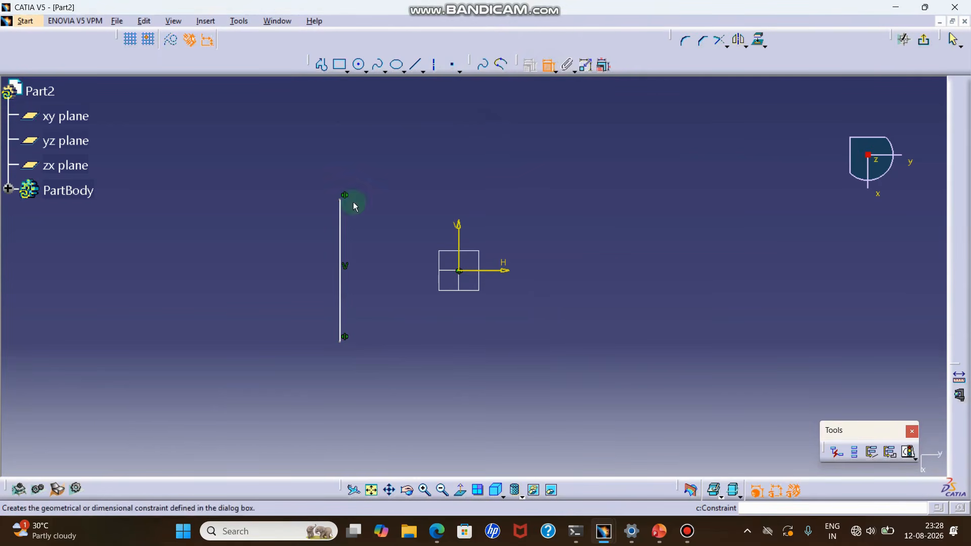
left_click(342, 217)
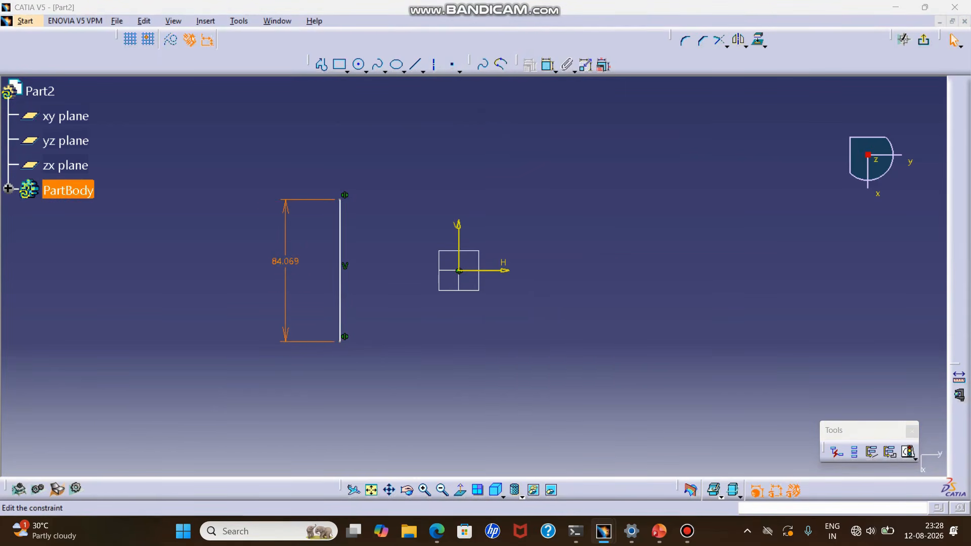
double_click(285, 261)
type("100")
key("Return")
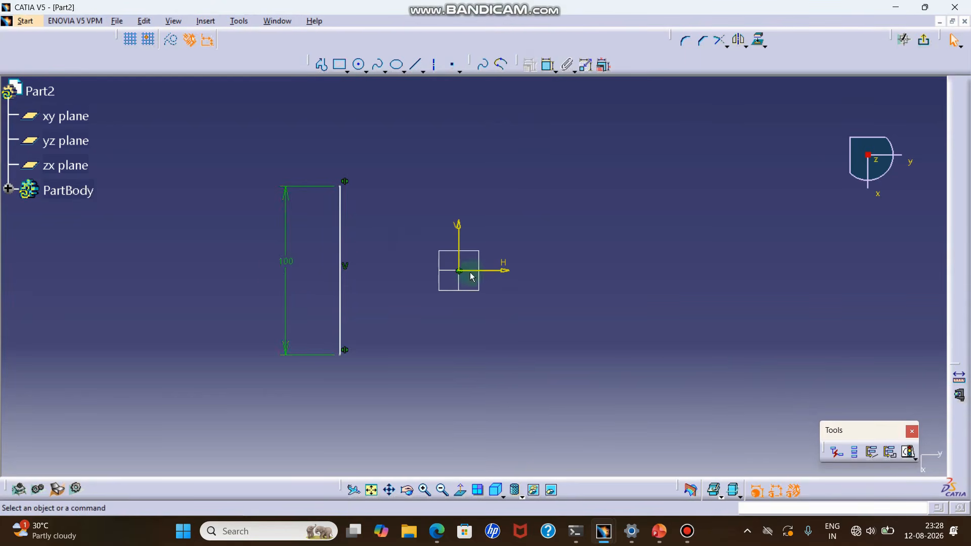
left_click(471, 276)
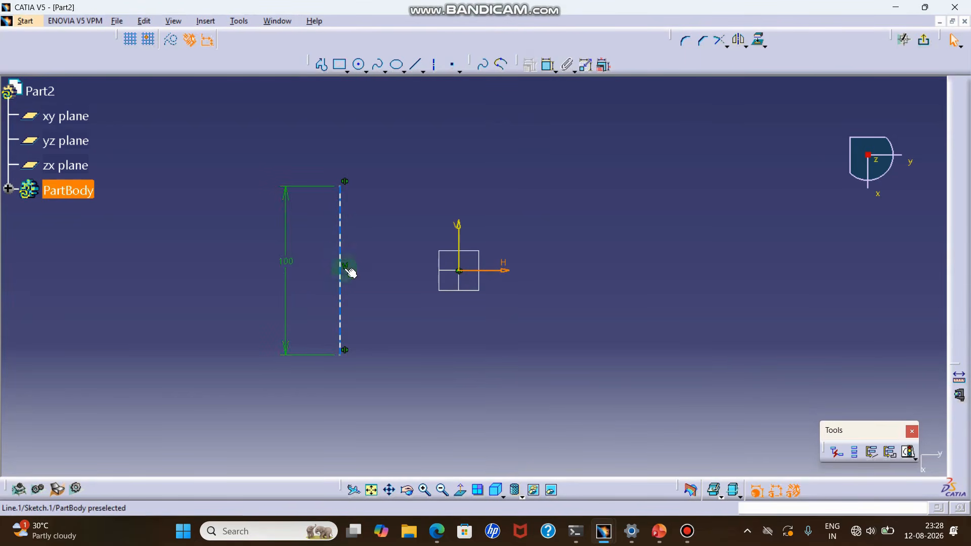
left_click(533, 135)
Sketch a second, shorter vertical line right of the origin, opposite the 100 mm line
left_click(322, 65)
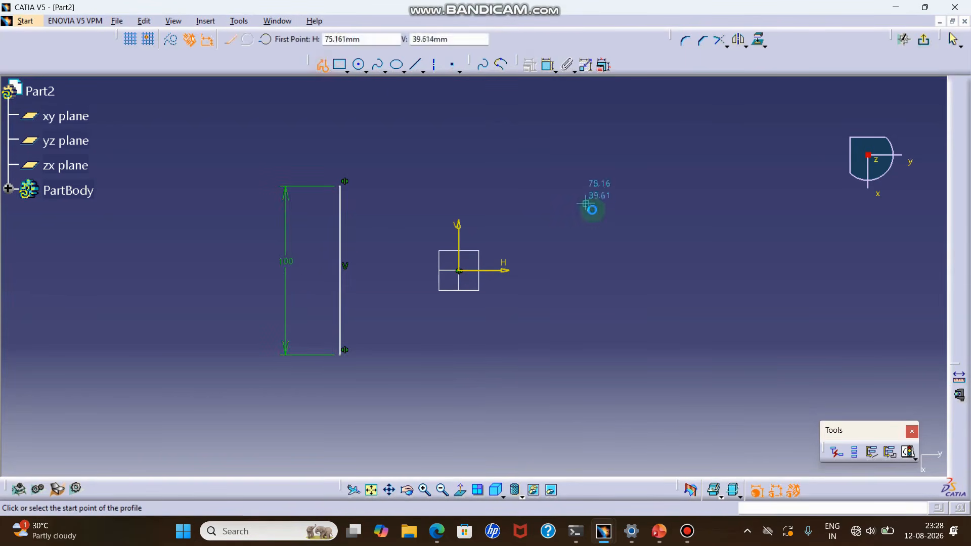
left_click(593, 232)
double_click(593, 318)
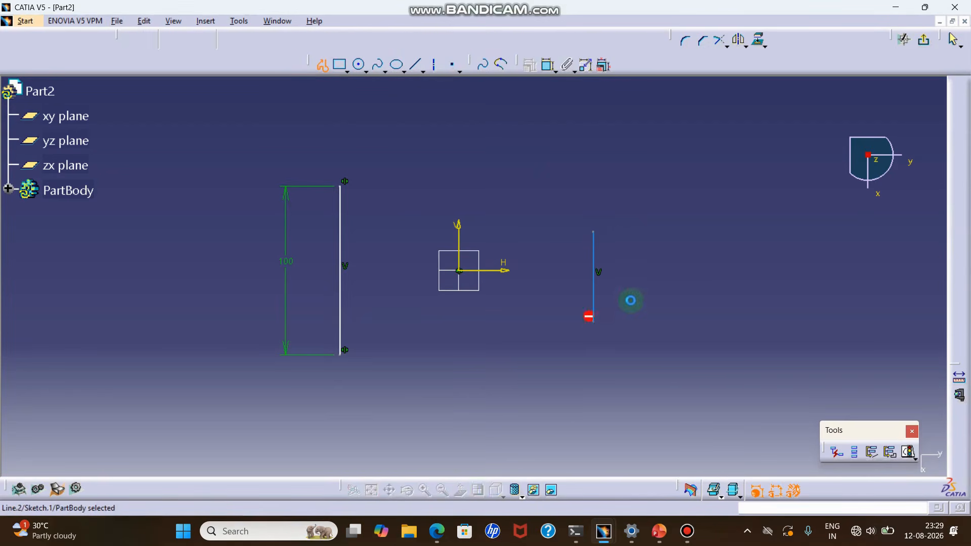
Constrain the endpoints of the shorter vertical line to be symmetric about the horizontal axis
left_click(594, 233)
left_click(594, 321, "ctrl")
left_click(511, 272, "ctrl")
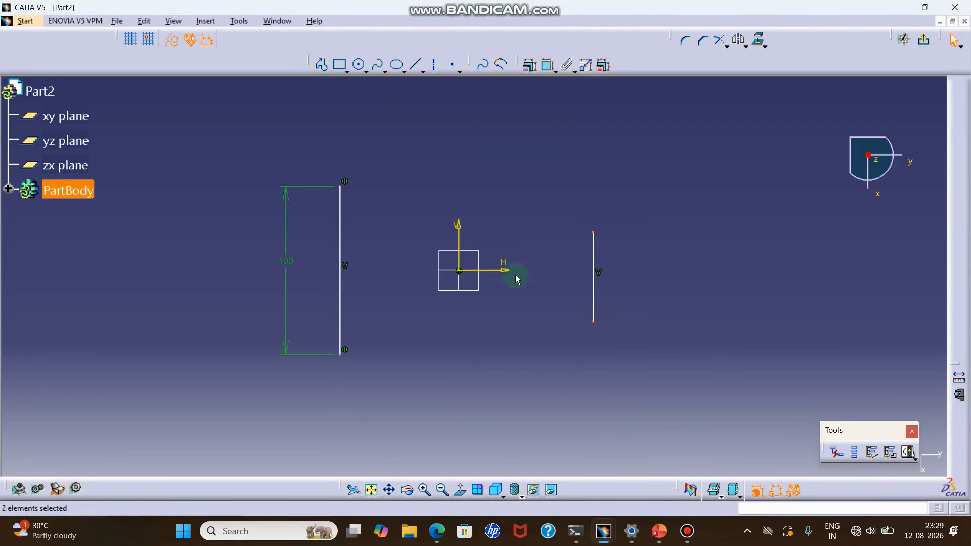
left_click(547, 65)
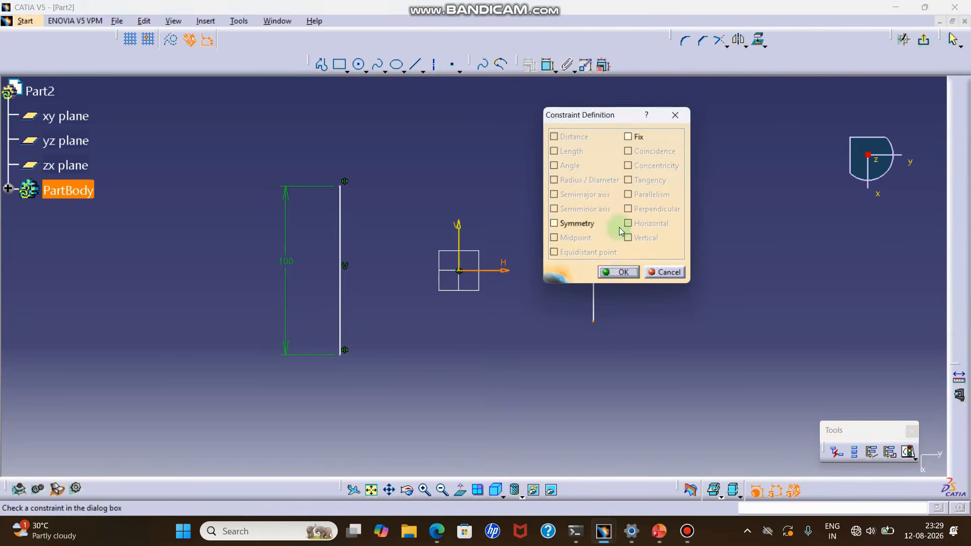
left_click(566, 223)
left_click(624, 273)
Dimension the length of the line right of the origin and set it to 70 mm
left_click(548, 65)
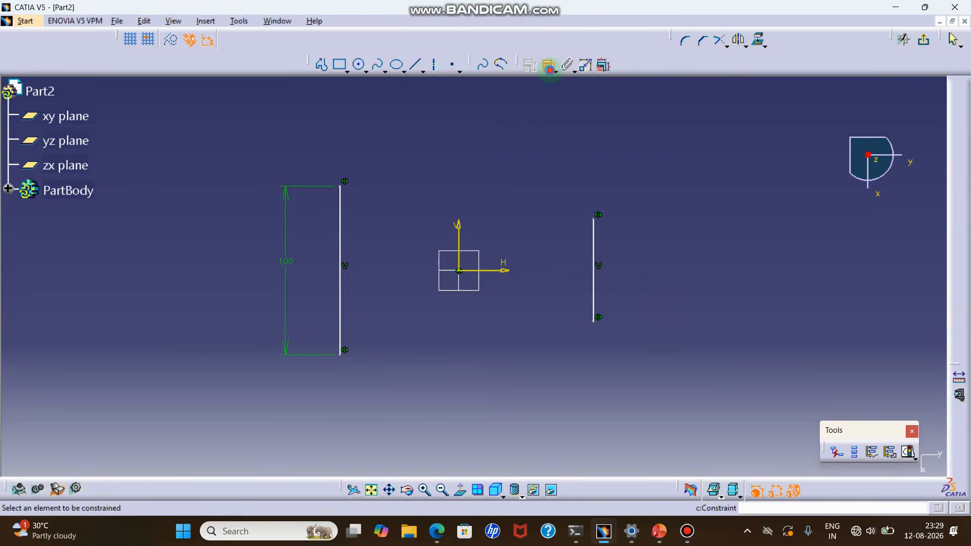
left_click(597, 255)
double_click(686, 276)
type("70")
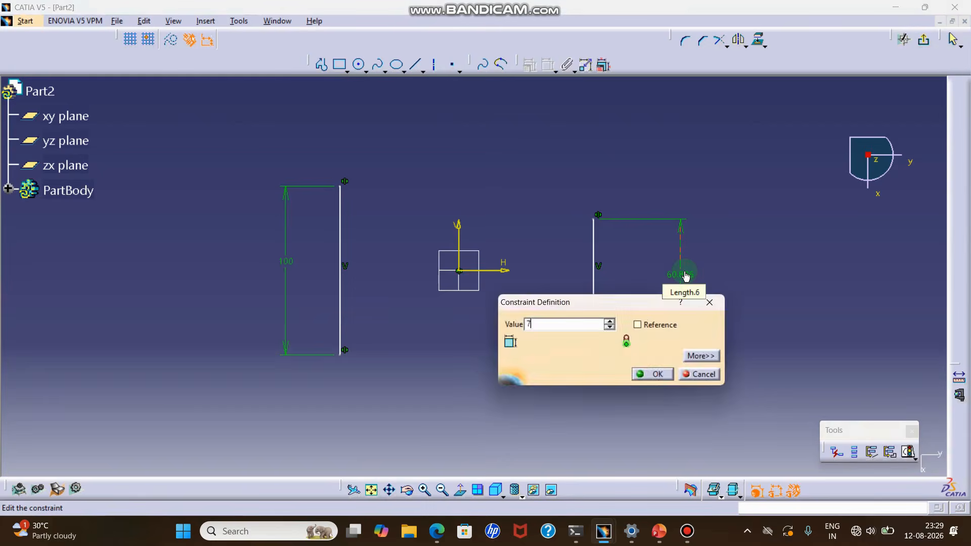
key("Return")
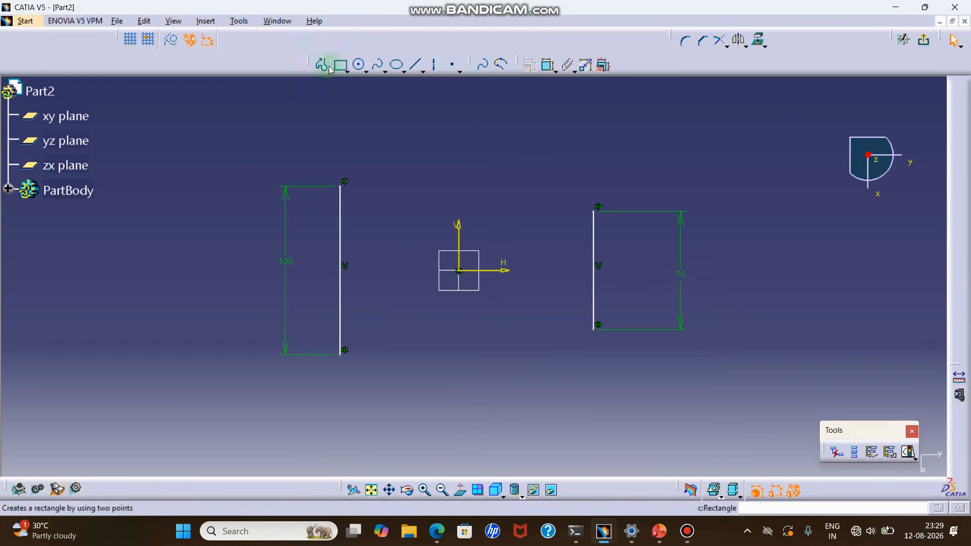
Draw a Three Point Arc Starting With Limits between the upper endpoints of both lines, bulging outward with a radius of about 225 mm
left_click(365, 71)
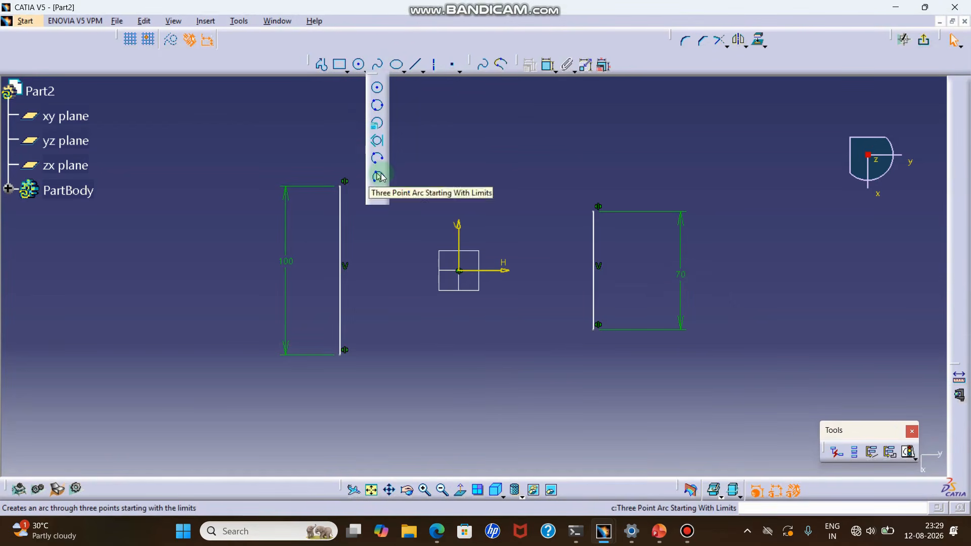
left_click(379, 176)
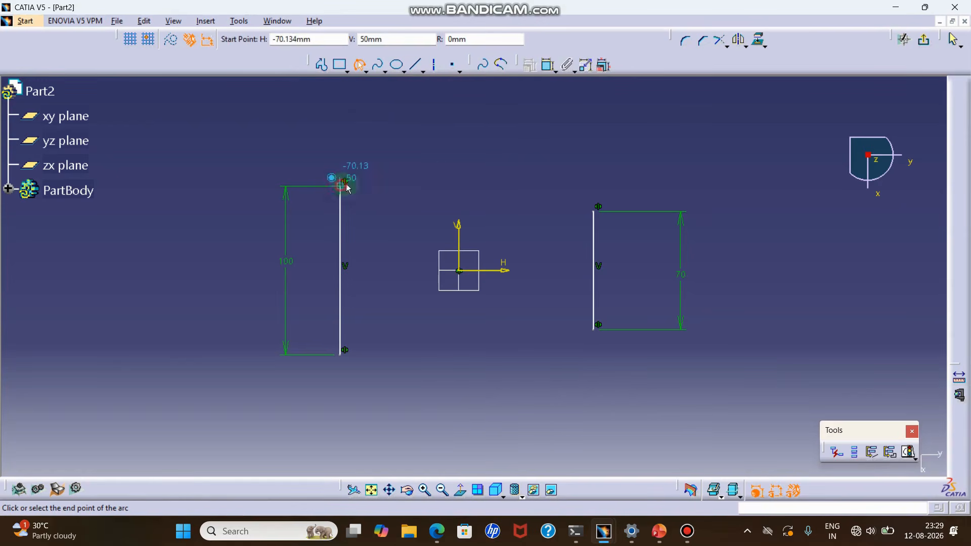
left_click(593, 210)
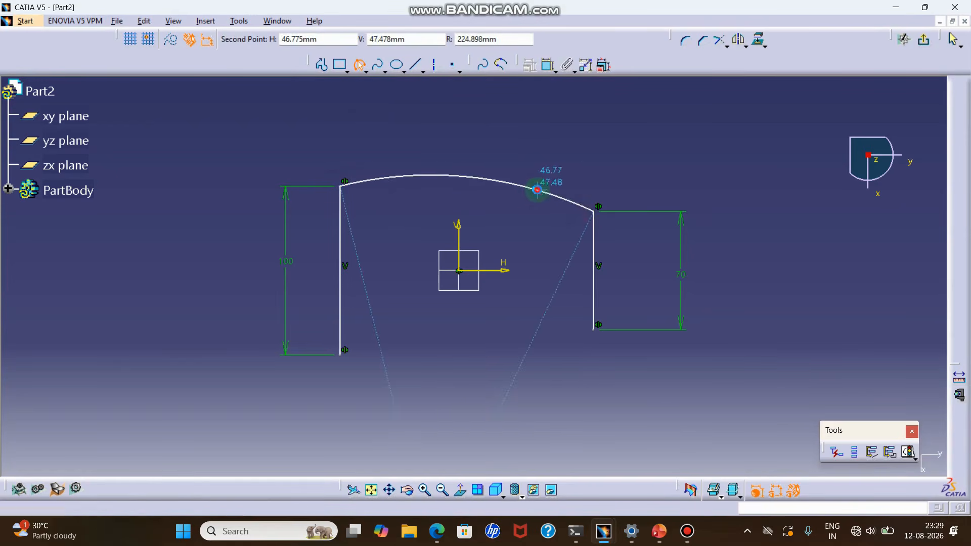
left_click(538, 189)
Mirror the arc about the horizontal axis to close the base profile on the opposite side
left_click(514, 183)
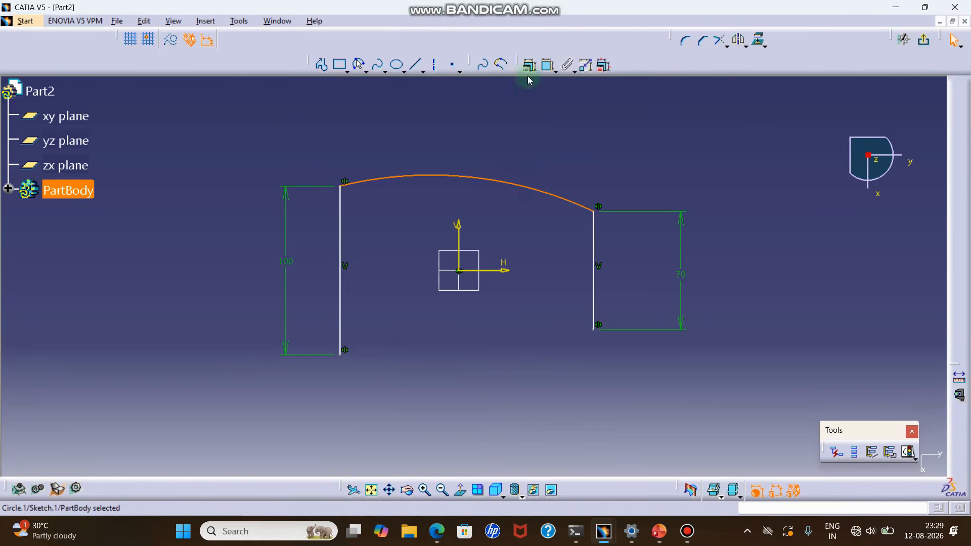
left_click(739, 39)
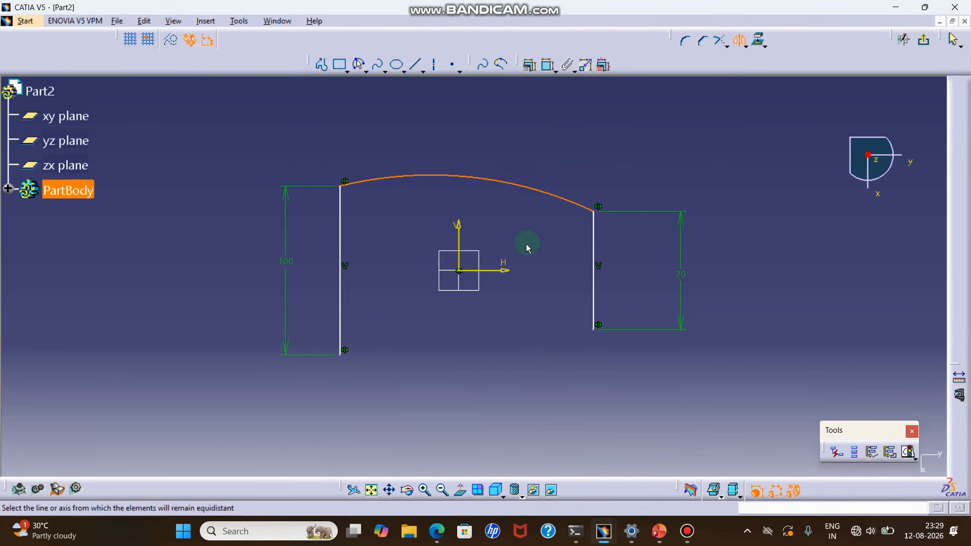
left_click(511, 271)
Dimension the radius of the upper arc and set it to 300 mm
left_click(548, 65)
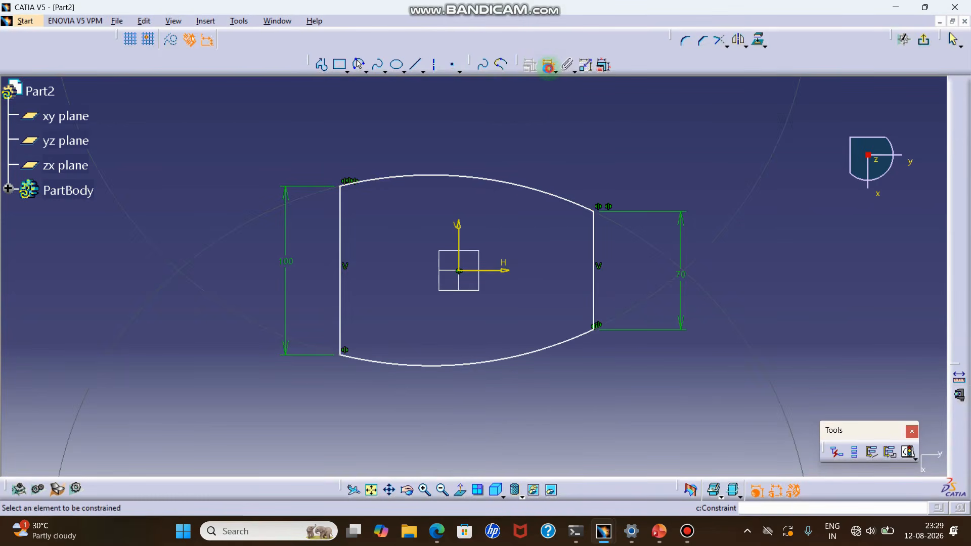
left_click(495, 188)
left_click(521, 140)
double_click(521, 139)
type("300")
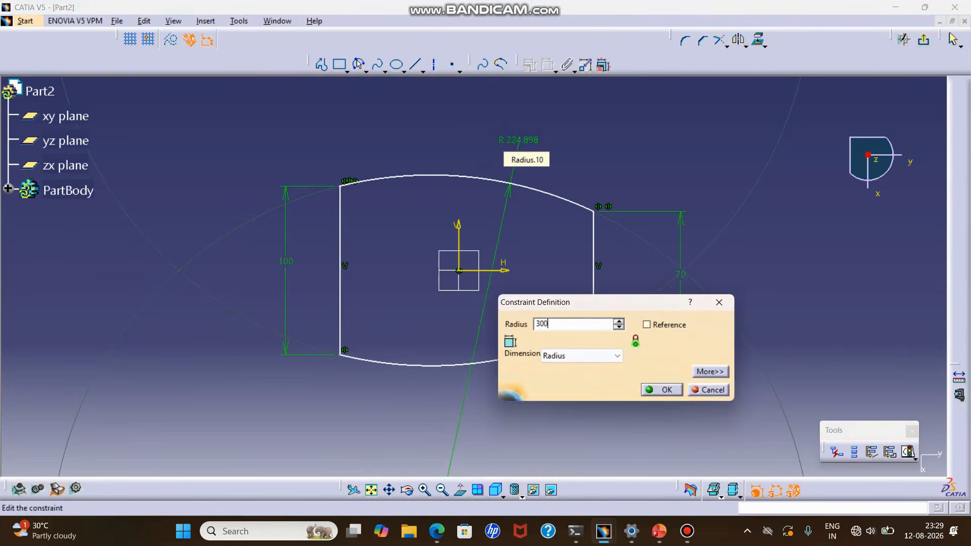
key("Return")
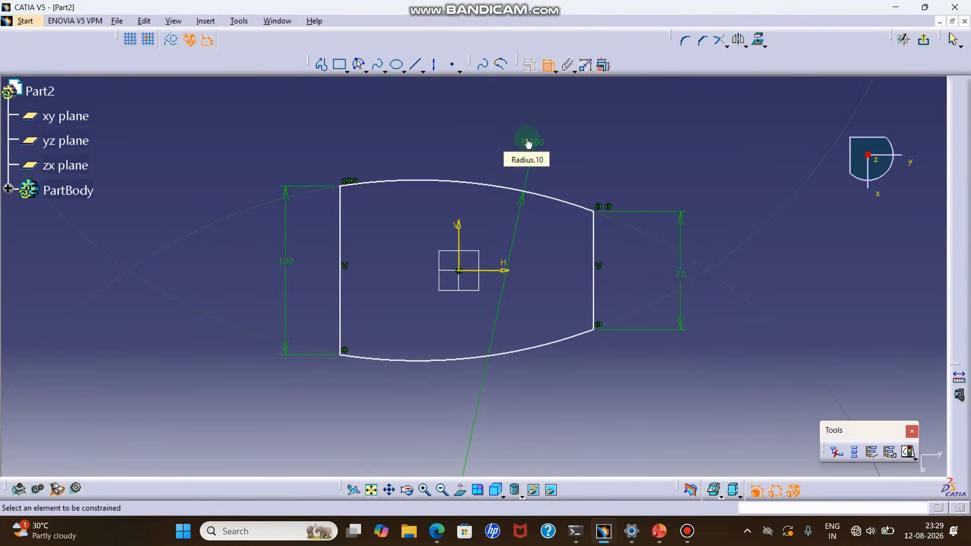
Dimension the distance from the vertical axis to the 100 mm line and set it to 80 mm
left_click(458, 225)
left_click(340, 211)
left_click(387, 151)
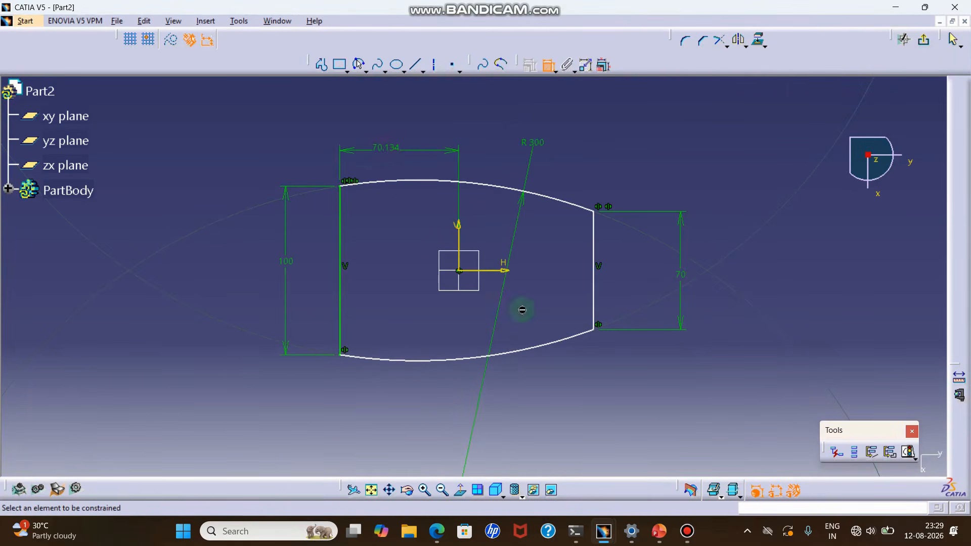
left_click(663, 536)
left_click(660, 532)
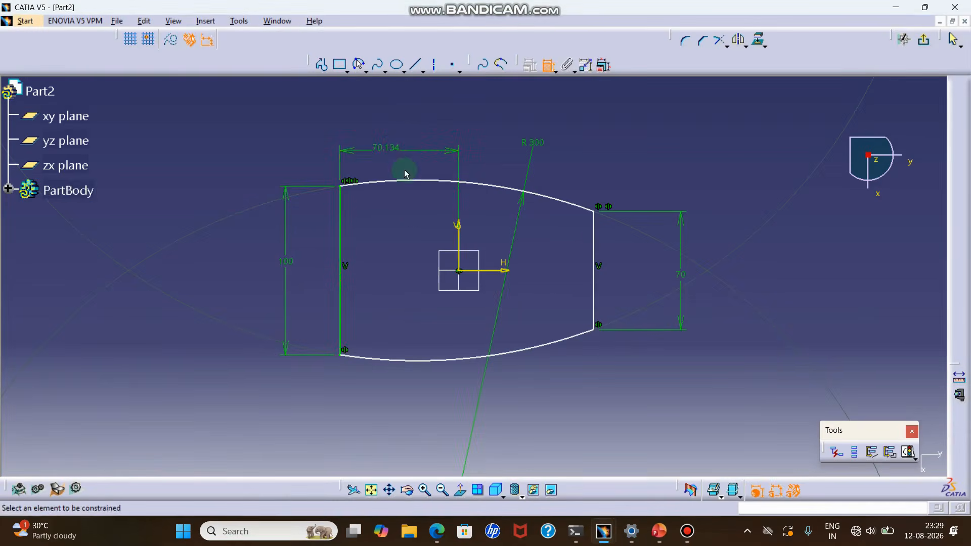
double_click(395, 152)
type("80mm")
left_click(652, 373)
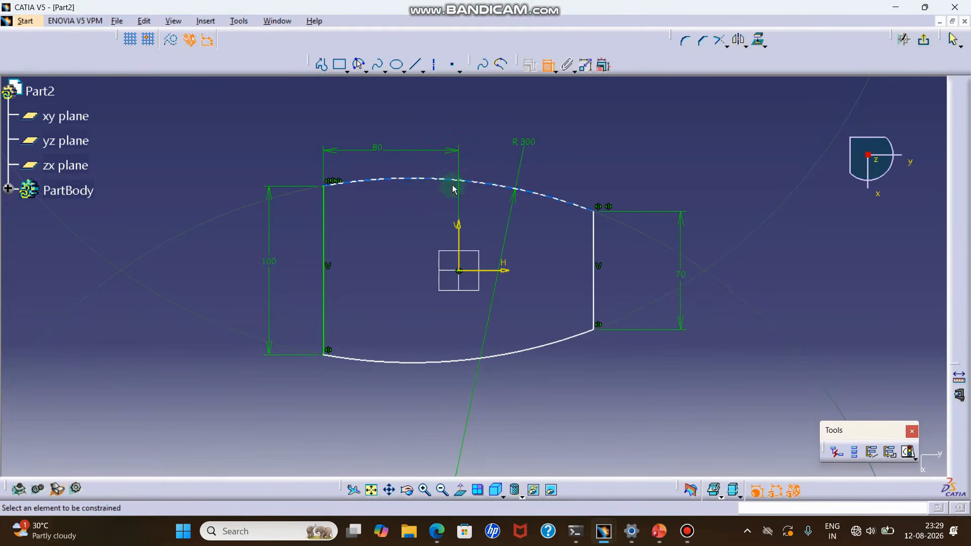
Dimension the distance from the vertical axis to the 70 mm line and set it to 90 mm
left_click(461, 232)
left_click(598, 237)
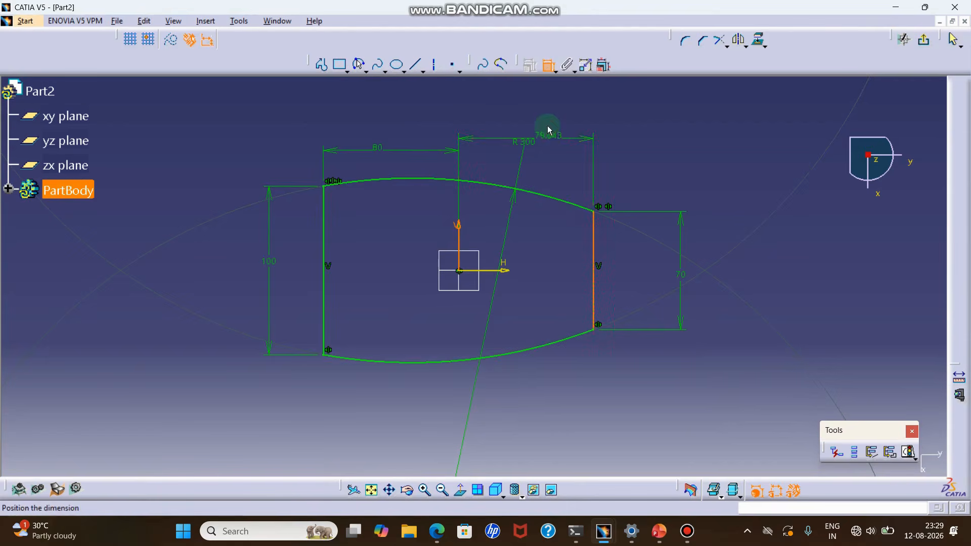
left_click(546, 114)
double_click(544, 110)
type("90")
key("Return")
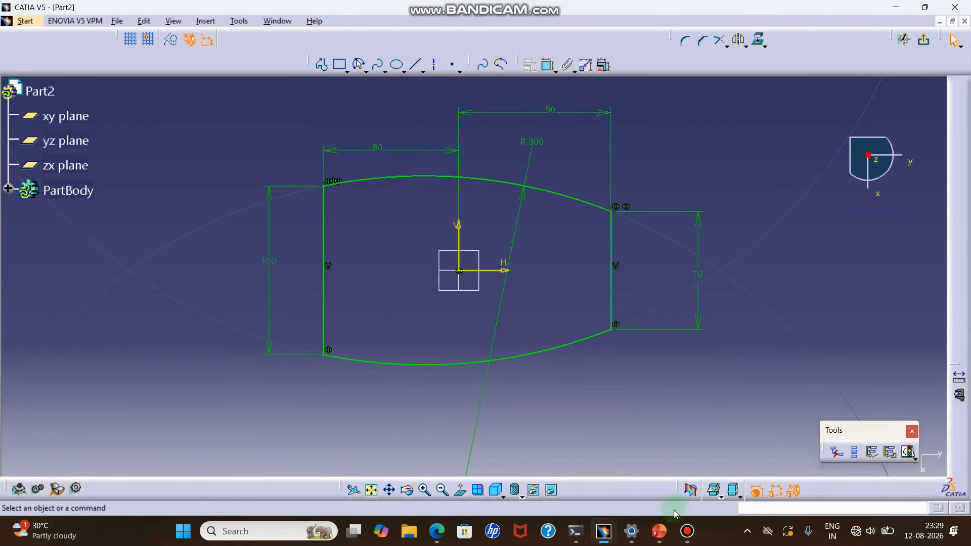
Check the corner radii in the PowerPoint reference and round both corners of the 100 mm line with an 18 mm radius in CATIA
left_click(659, 531)
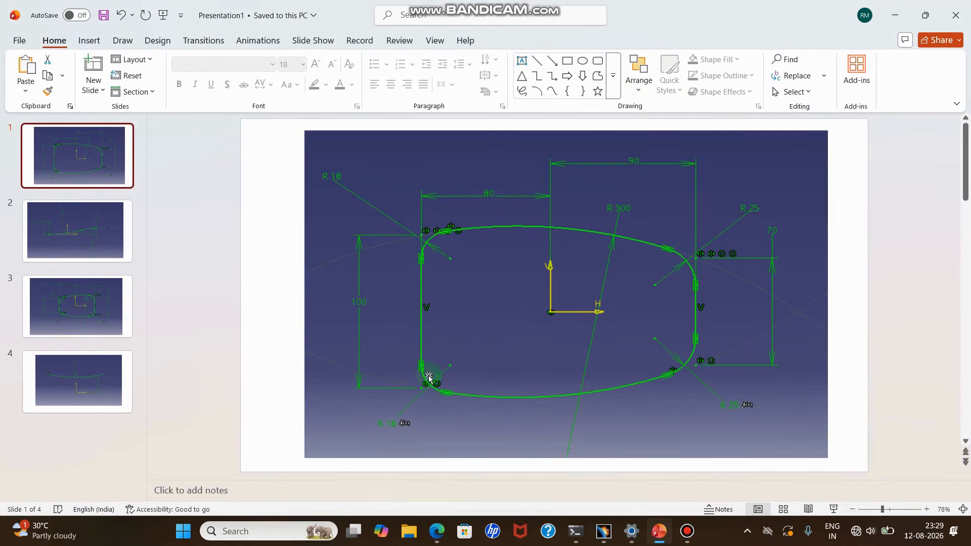
left_click(895, 15)
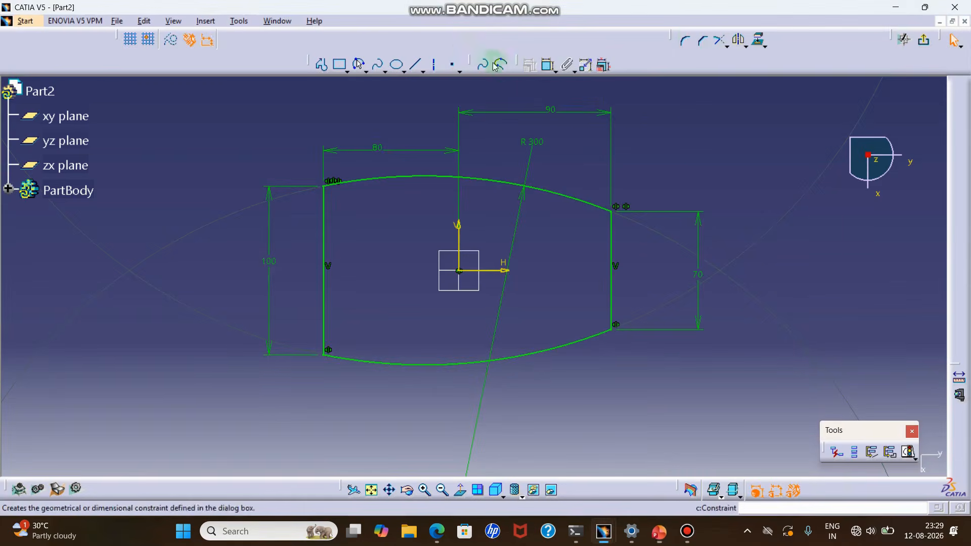
left_click_drag(297, 138, 415, 405)
left_click(389, 39)
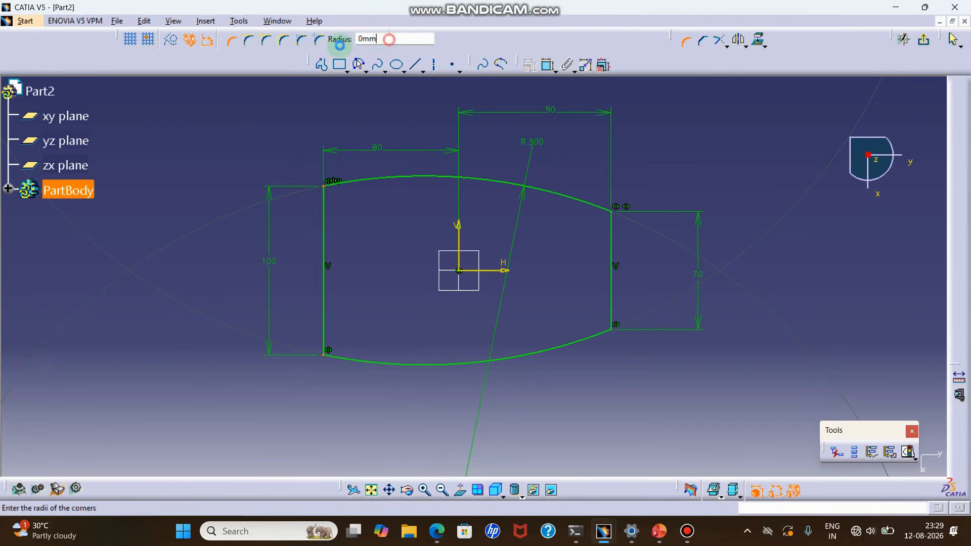
key("Return")
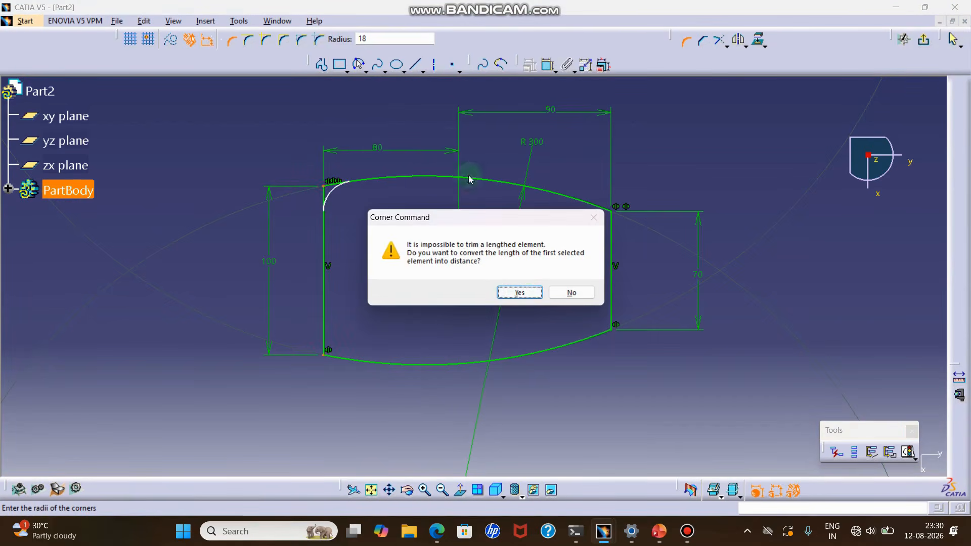
left_click(519, 293)
Round both corners of the 70 mm line with a 25 mm radius and exit the sketch
left_click_drag(577, 158, 667, 385)
left_click_drag(394, 43, 281, 44)
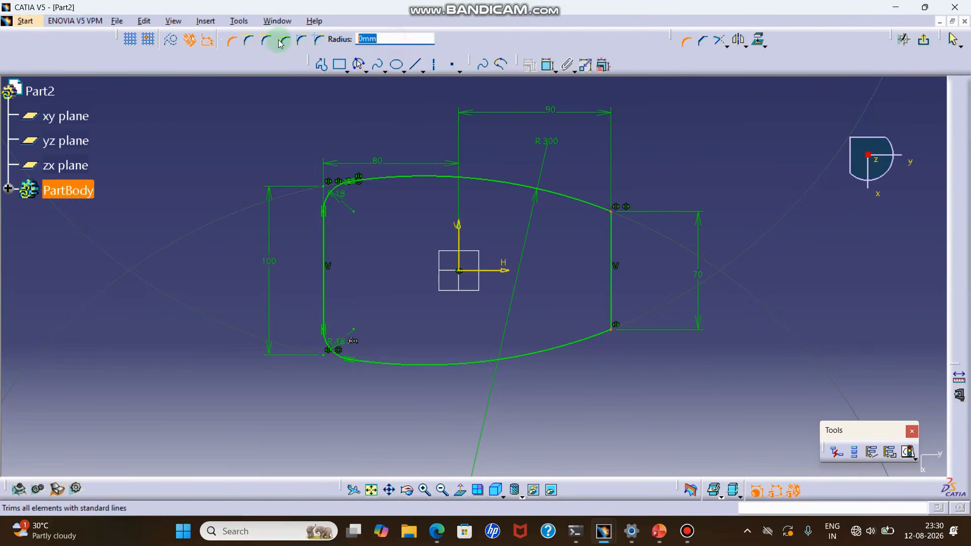
type("25")
key("Return")
left_click(520, 293)
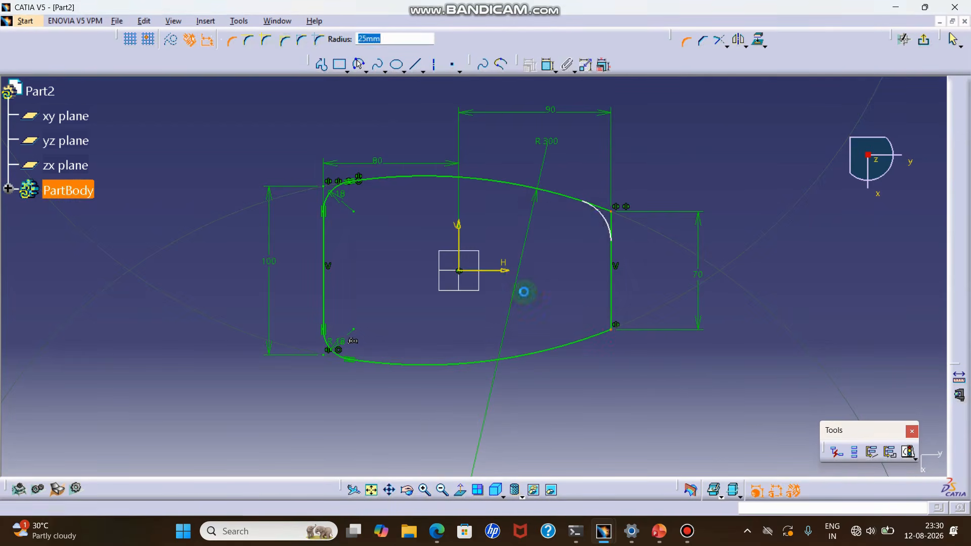
left_click(925, 40)
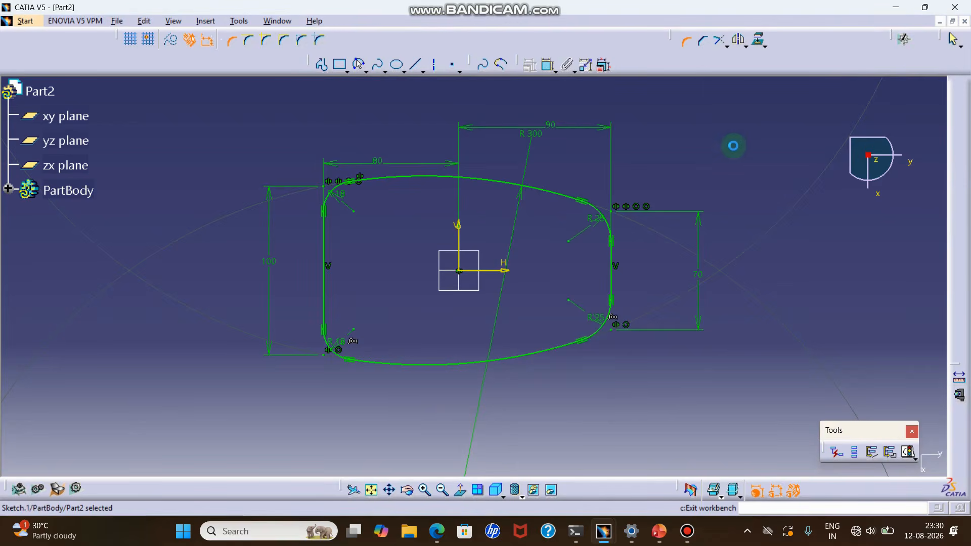
Consult the second reference sketch in PowerPoint and start a positioned sketch on the yz plane in CATIA
left_click(492, 221)
middle_click_drag(530, 291, 497, 303)
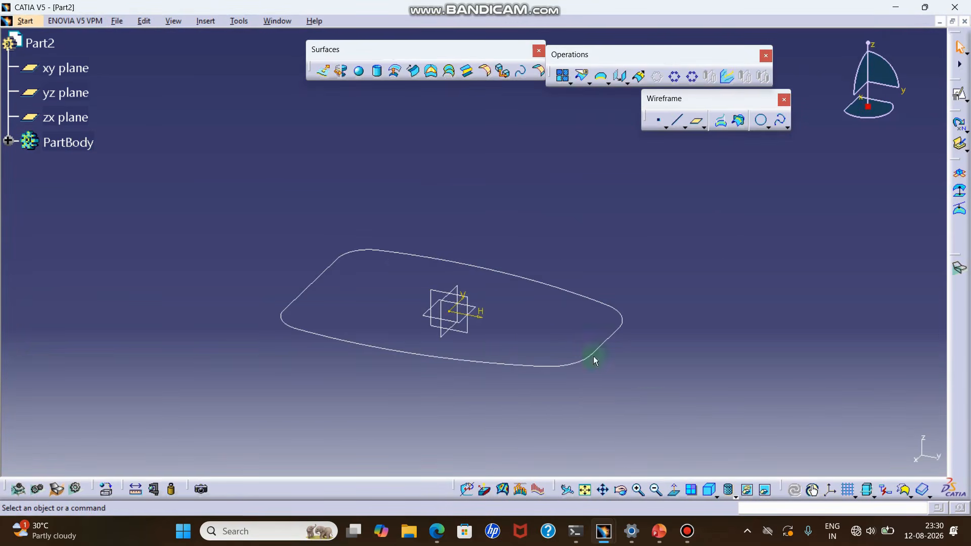
left_click(659, 532)
left_click(59, 251)
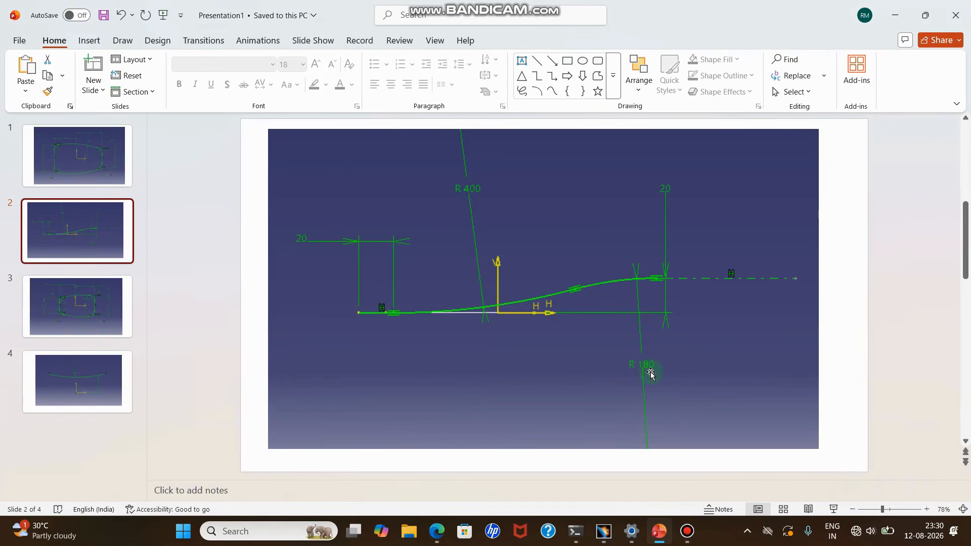
left_click(900, 14)
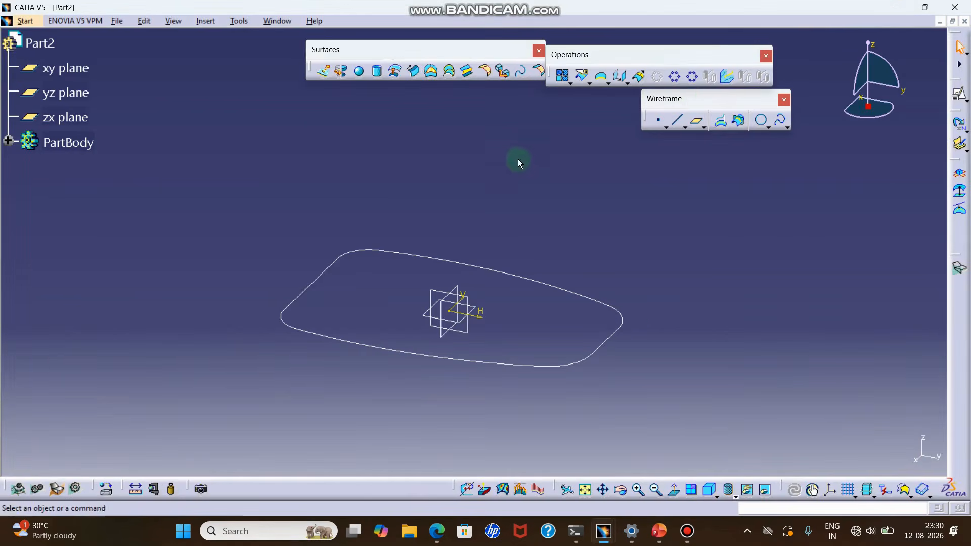
left_click(960, 94)
left_click(444, 294)
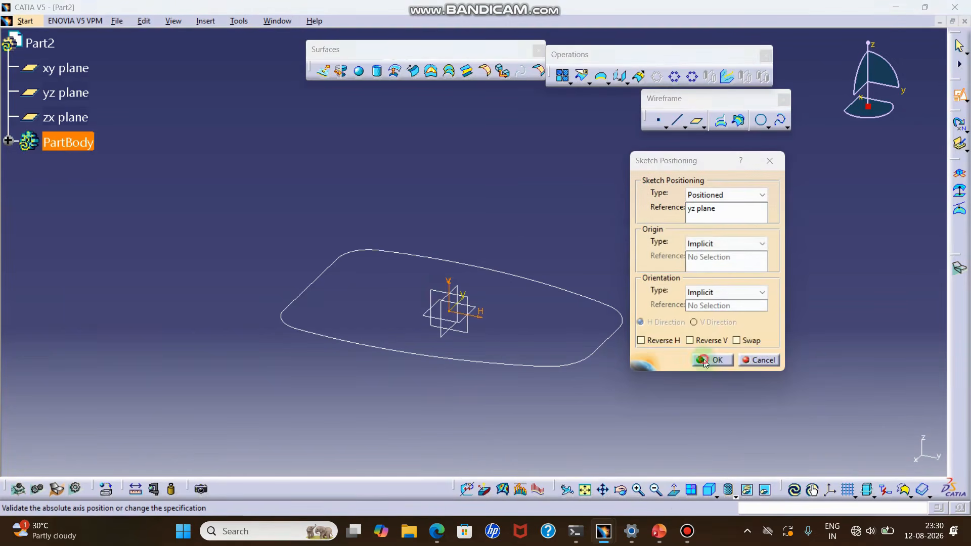
left_click(708, 360)
middle_click_drag(515, 245, 519, 162)
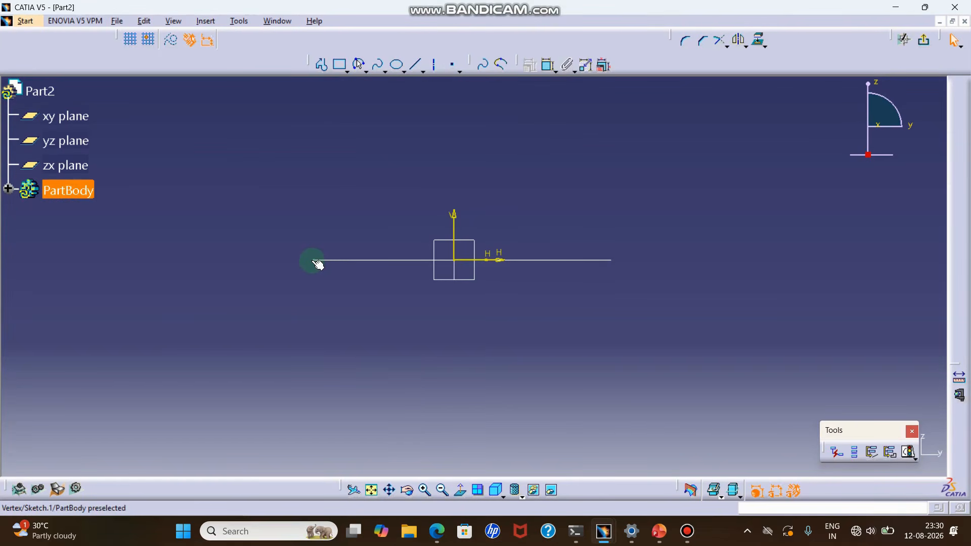
Sketch a short line along the horizontal axis near the left end of the base profile
left_click(323, 68)
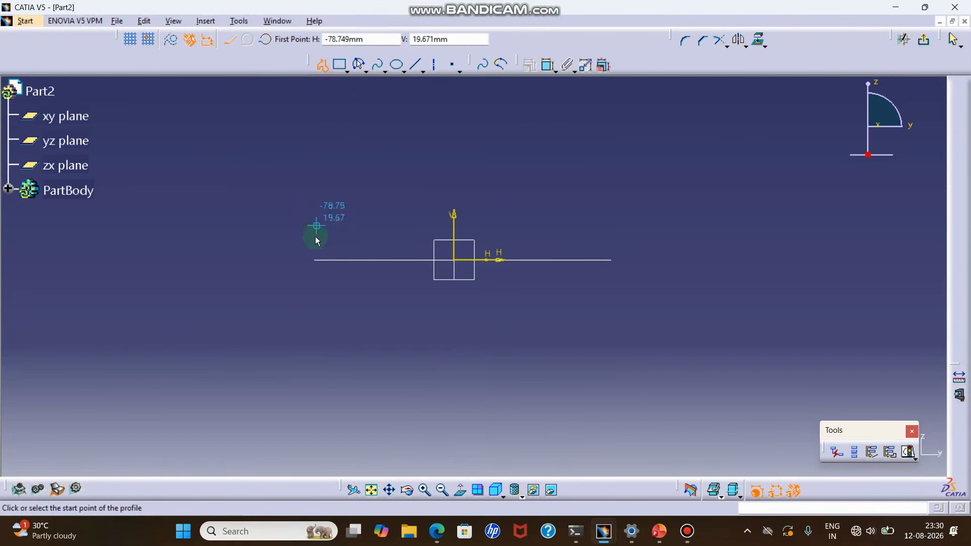
left_click(324, 260)
double_click(364, 260)
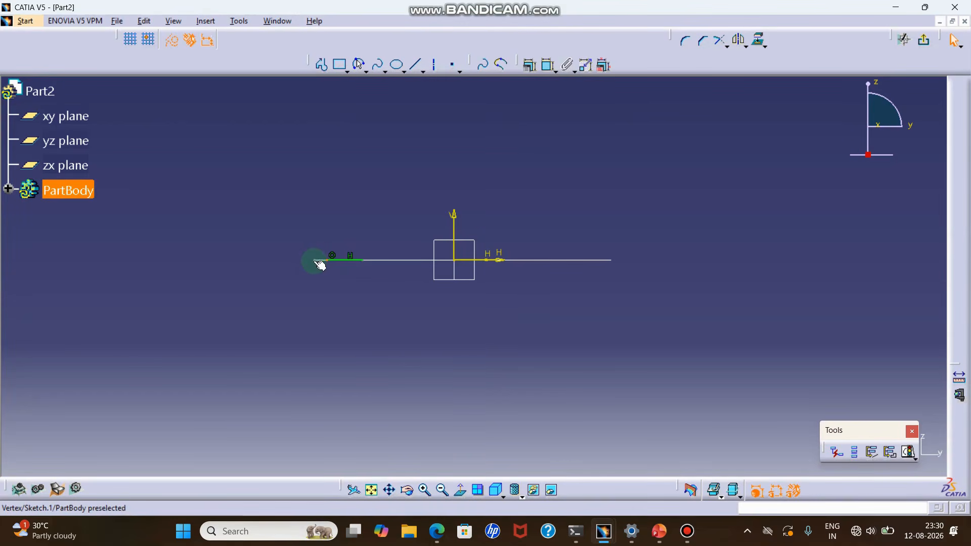
Constrain the short line's left endpoint to be coincident with the left end of the base profile
left_click(529, 64)
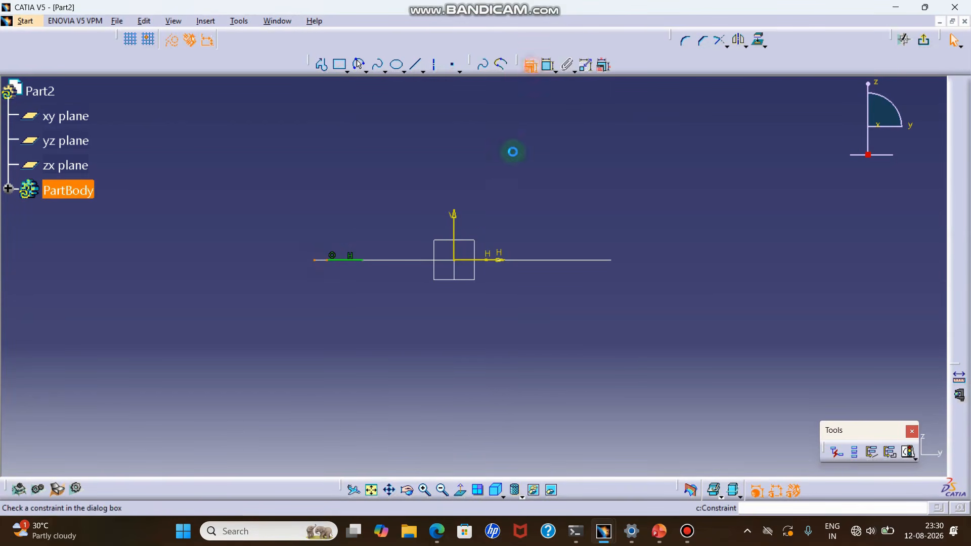
left_click(653, 151)
left_click(617, 273)
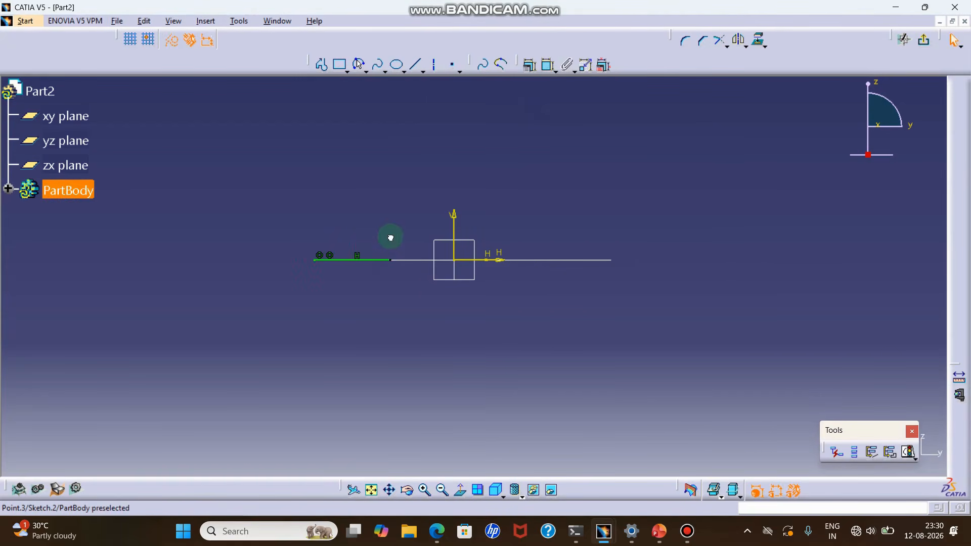
Draw a Three Point Arc Starting With Limits from the short line's right endpoint to about H 20.5 mm, V 22.6 mm, sagging downward
left_click(359, 64)
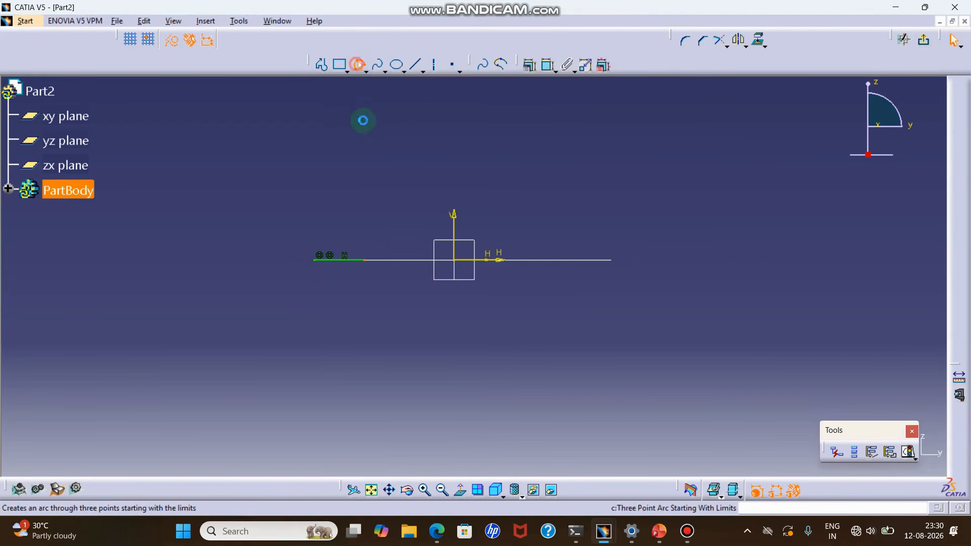
left_click(366, 260)
left_click(489, 221)
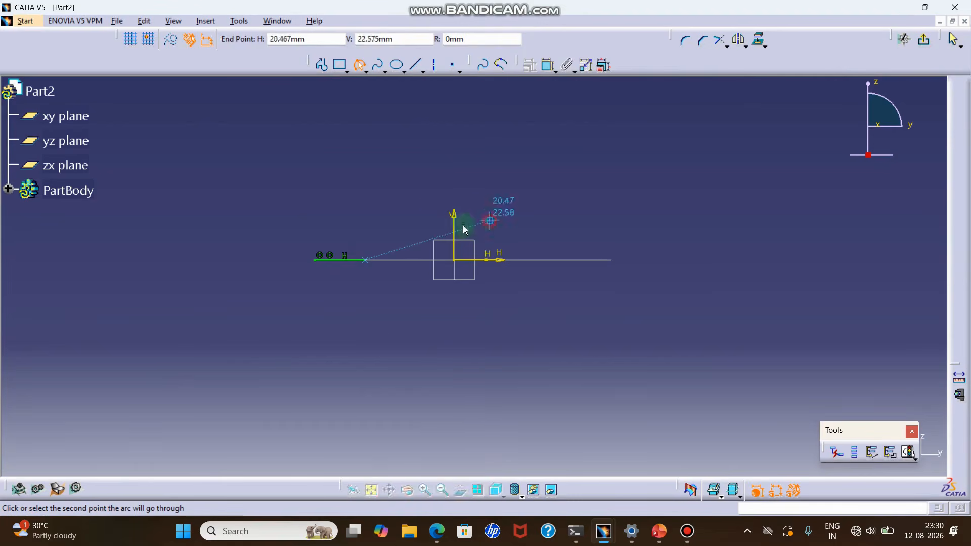
left_click(430, 244)
Draw a second three-point arc tangent to the first arc's upper end, bulging upward with a radius of about 117 mm
left_click(359, 65)
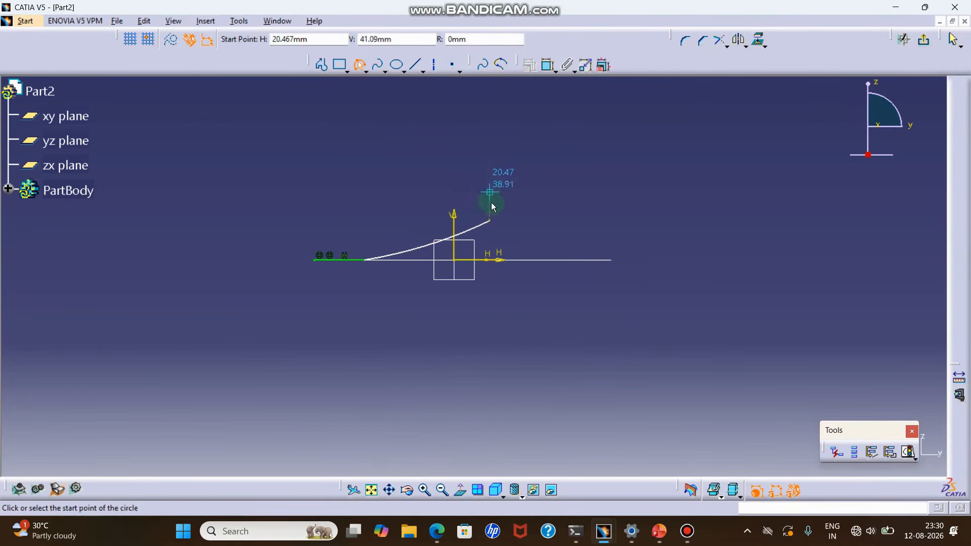
left_click(490, 221)
left_click(614, 203)
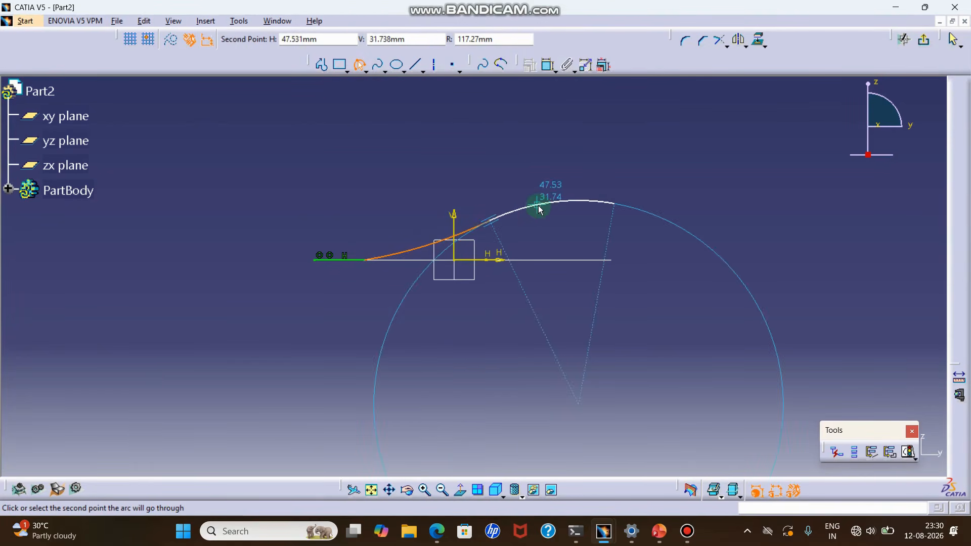
left_click(538, 205)
Constrain the first arc tangent to the short horizontal line and pull the curve into a flatter, shorter S-shape
left_click(399, 239)
left_click(389, 255)
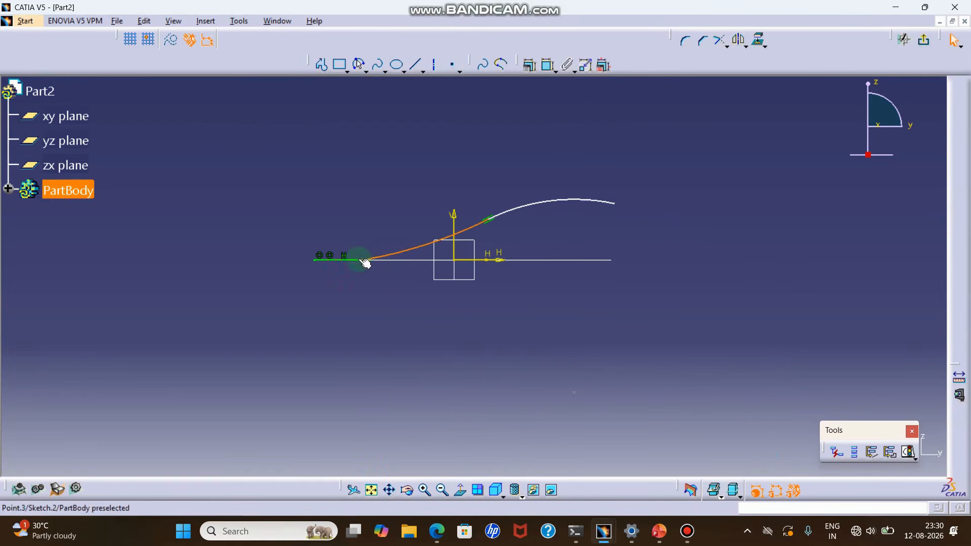
left_click(548, 64)
right_click(402, 137)
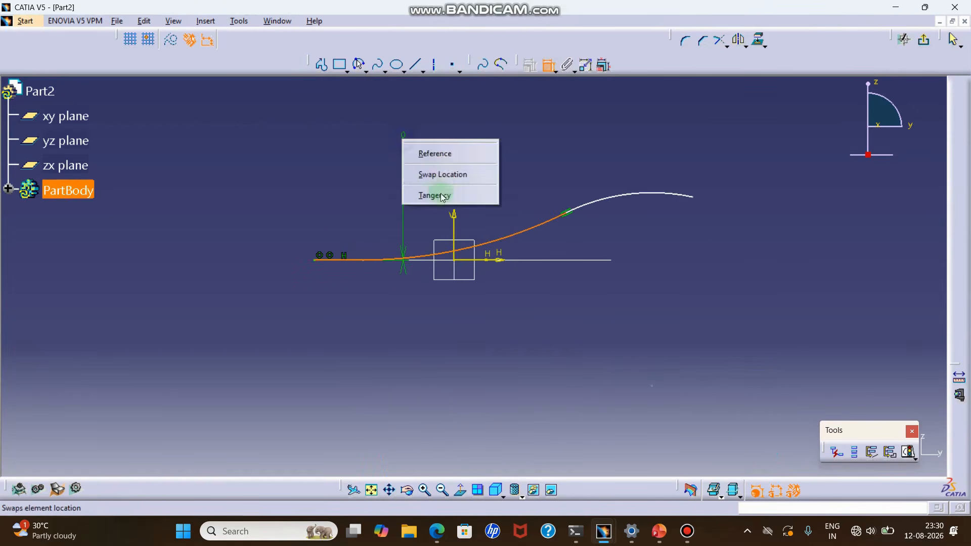
left_click(435, 193)
left_click_drag(584, 206, 538, 216)
left_click(612, 196)
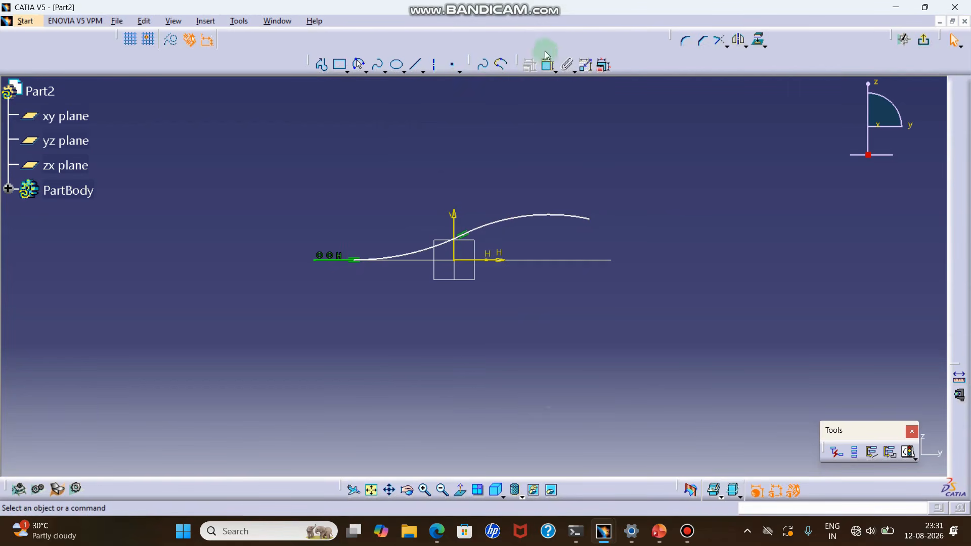
Draw a horizontal axis line beyond the curve's upper end, starting at about H 80.9 mm, V 30.6 mm
left_click(403, 63)
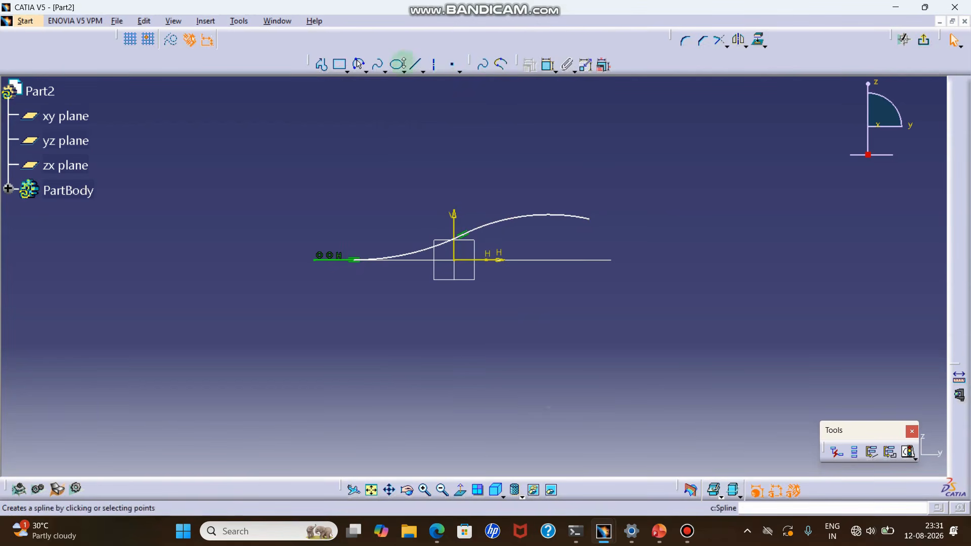
left_click(596, 206)
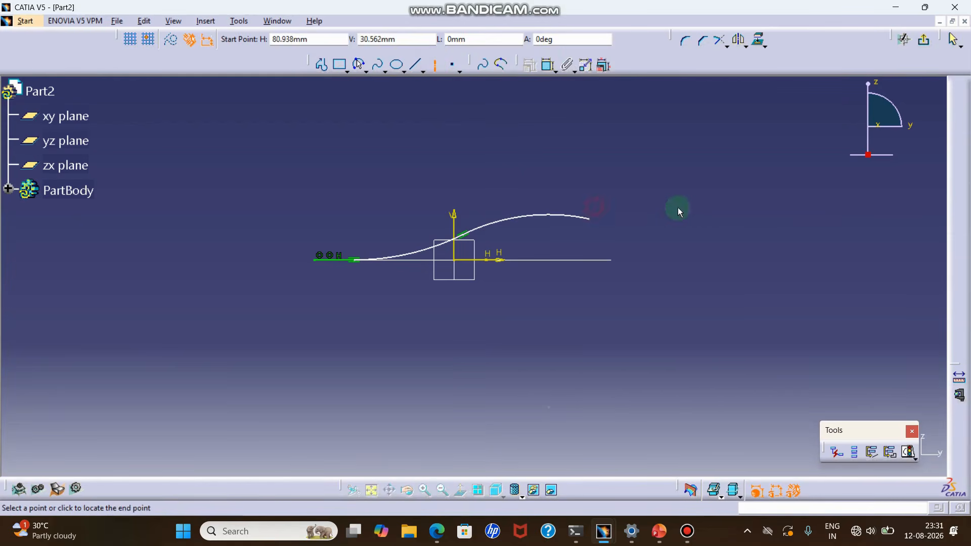
left_click(719, 206)
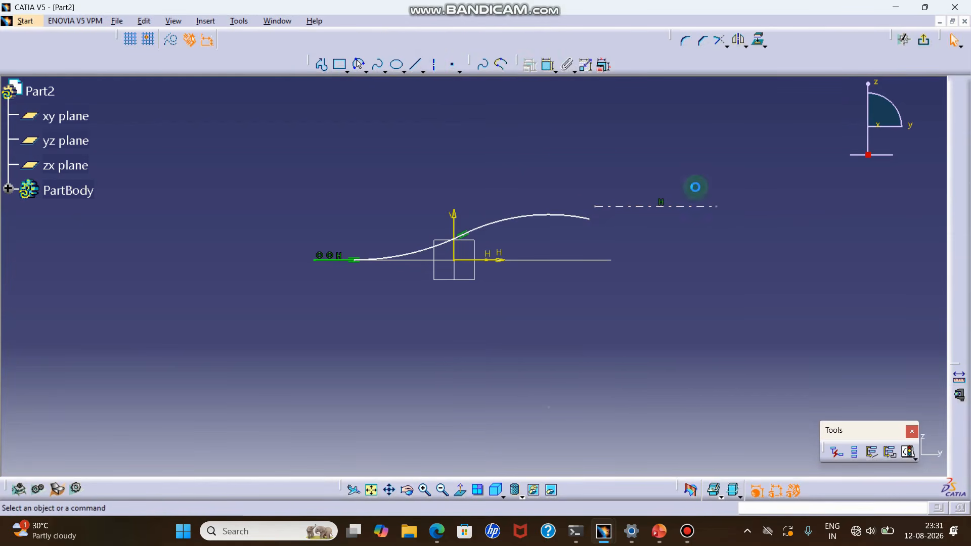
Dimension the axis line's offset from the sketch's horizontal axis and set it to 20 mm
left_click(548, 64)
left_click(639, 207)
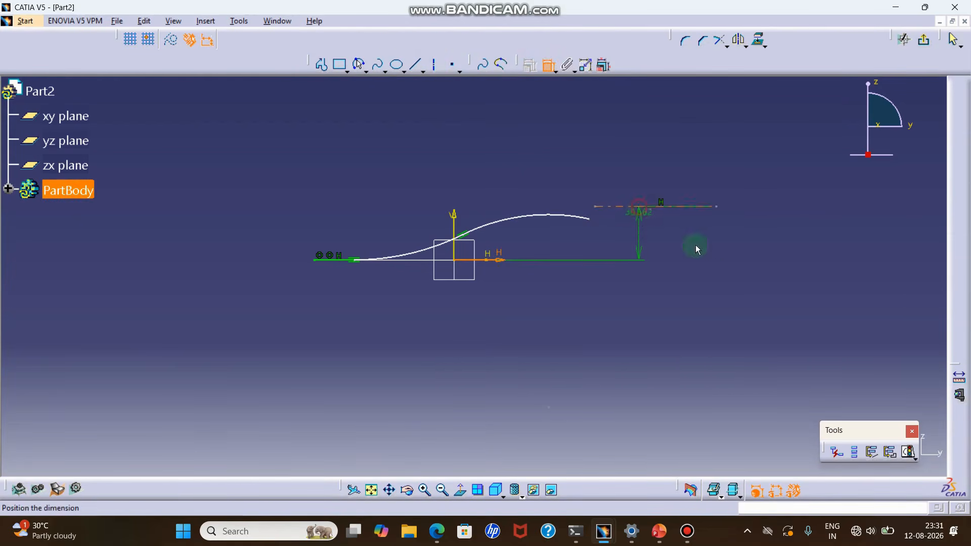
double_click(738, 219)
type("20")
key("Return")
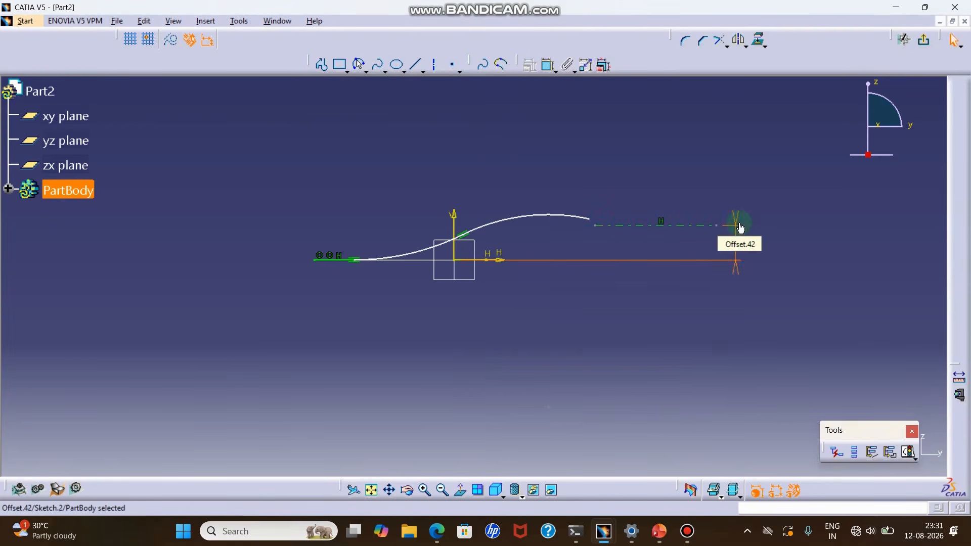
Constrain the free end of the upper arc to be coincident with the horizontal axis line
left_click(617, 227)
left_click(548, 65)
left_click(589, 219)
right_click(640, 174)
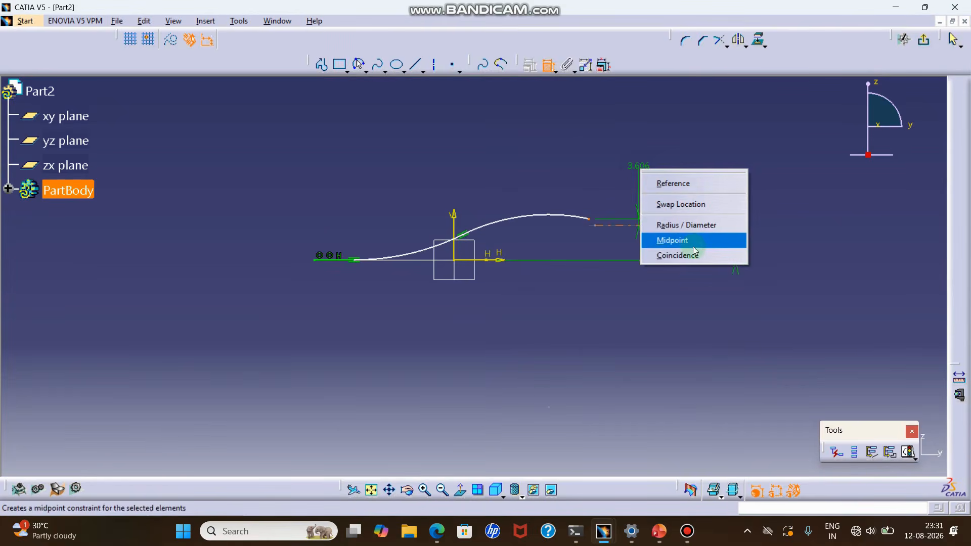
left_click(690, 254)
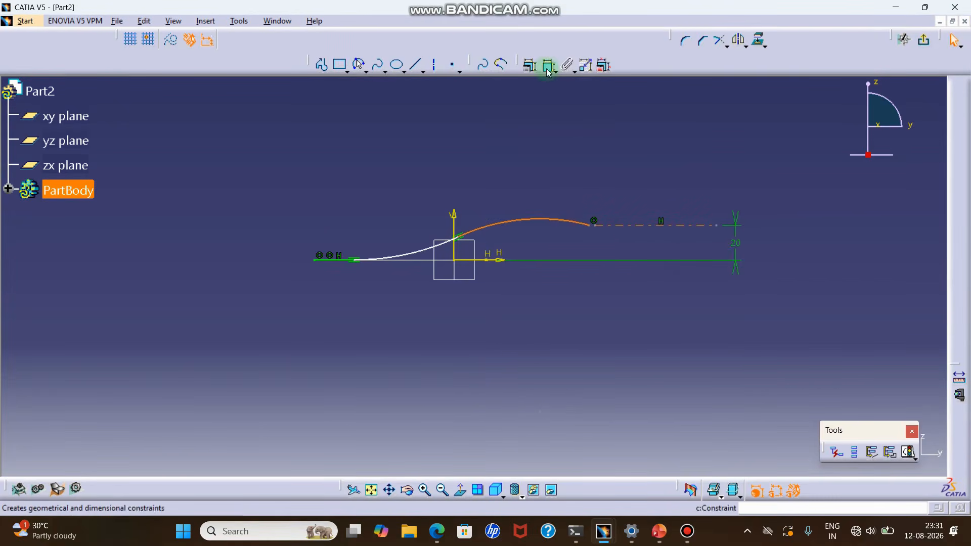
Constrain the upper arc tangent to the axis line and pull its end outward along that line to lengthen the curve
right_click(630, 153)
left_click(683, 223)
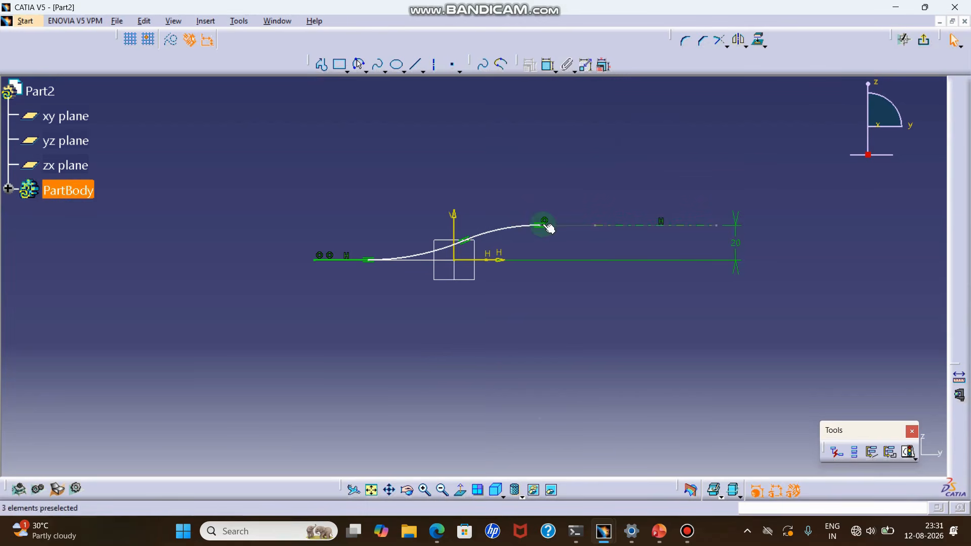
left_click_drag(549, 229, 633, 224)
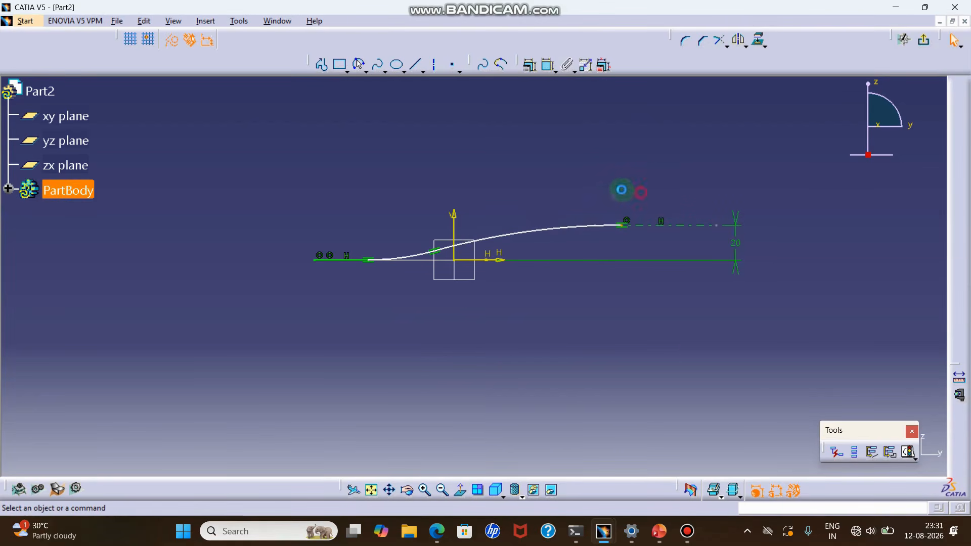
Check the side curve's dimensions in the PowerPoint reference, return to CATIA and set the short horizontal line's length to 20 mm
left_click(660, 531)
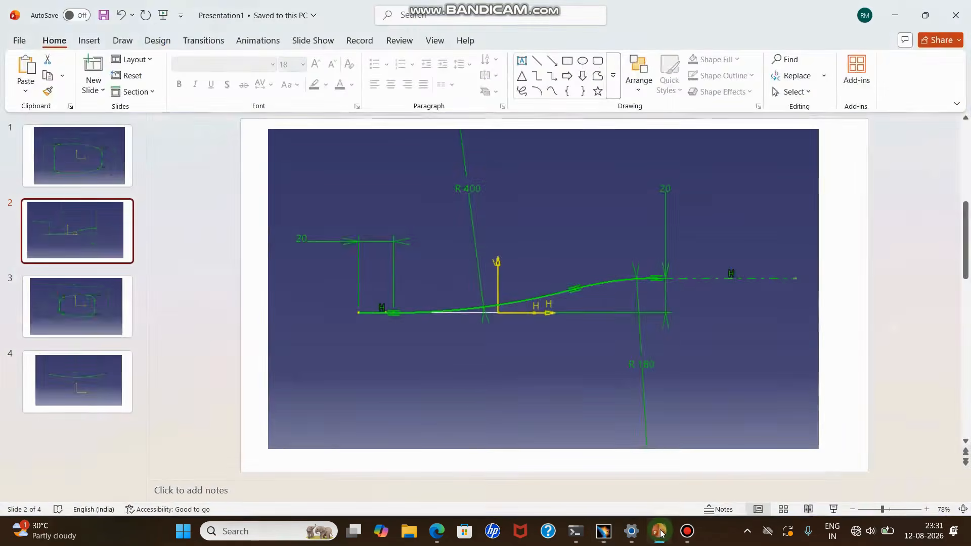
left_click(895, 22)
left_click(549, 66)
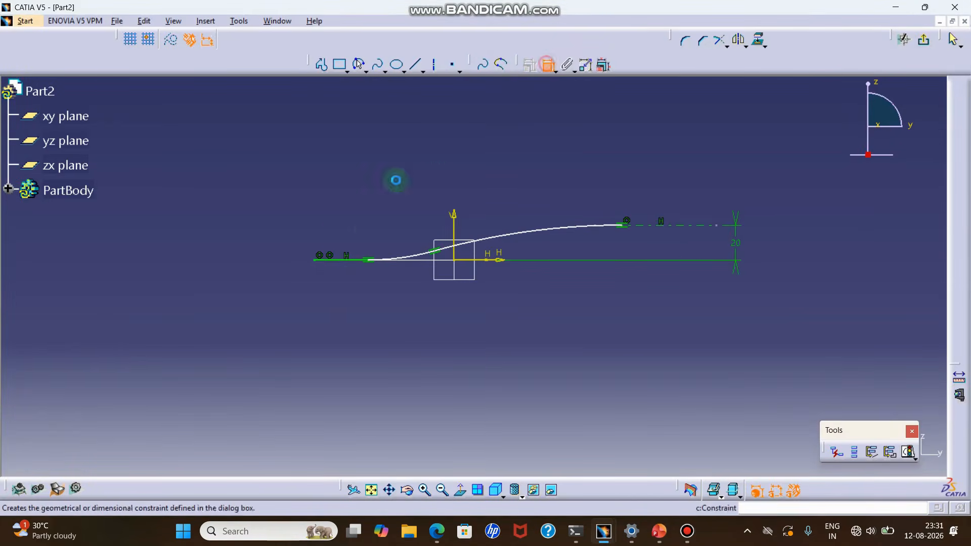
left_click(351, 261)
left_click(257, 175)
double_click(258, 174)
type("20mm")
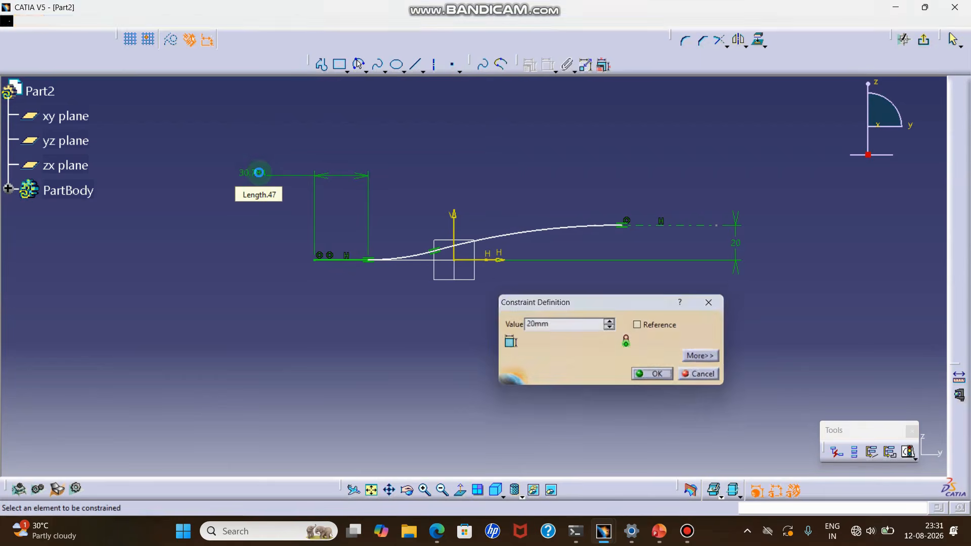
key("Return")
Dimension the upper arc of the side curve with a radius of 400 mm
left_click(548, 228)
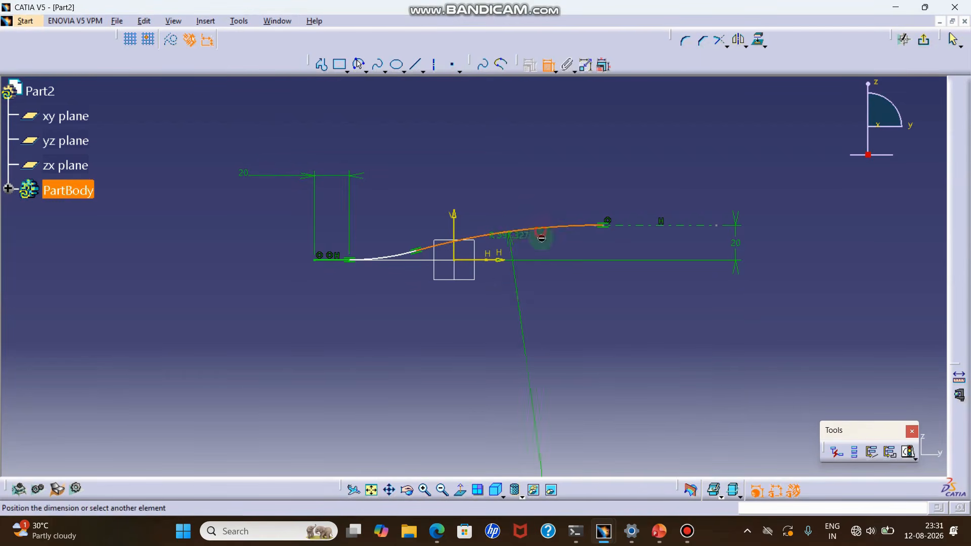
left_click(559, 289)
double_click(558, 283)
type("400mm")
key("Return")
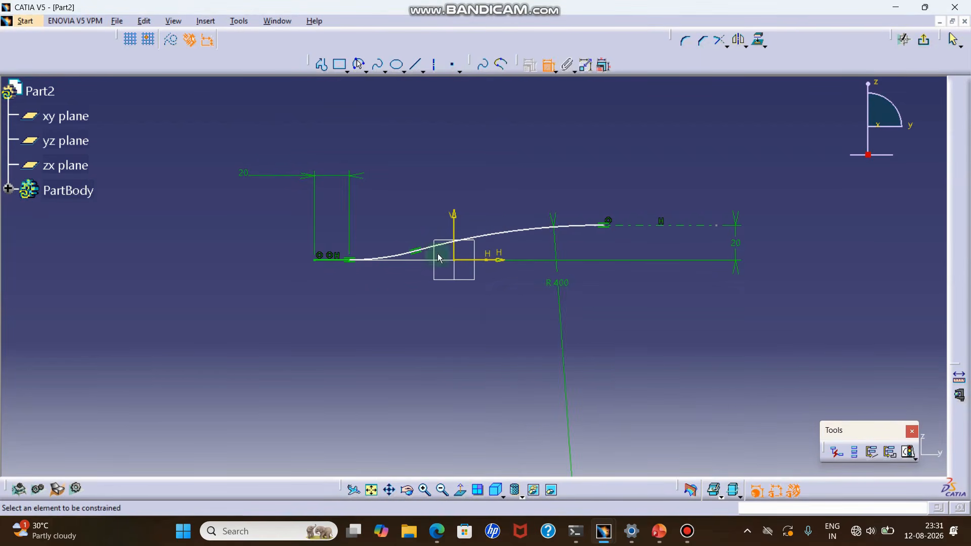
Dimension the lower arc of the side curve with a radius of 180 mm
left_click(406, 258)
left_click(417, 300)
double_click(415, 297)
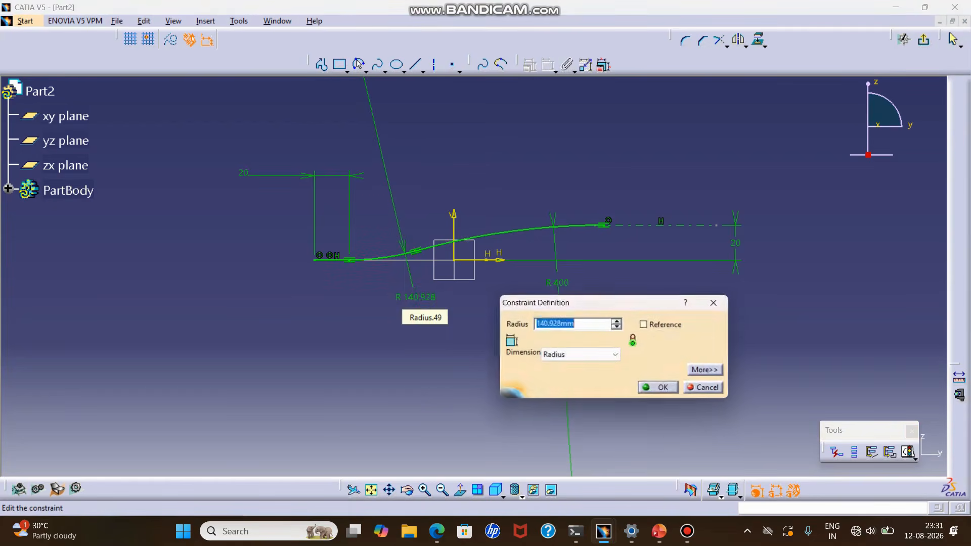
type("180")
key("Return")
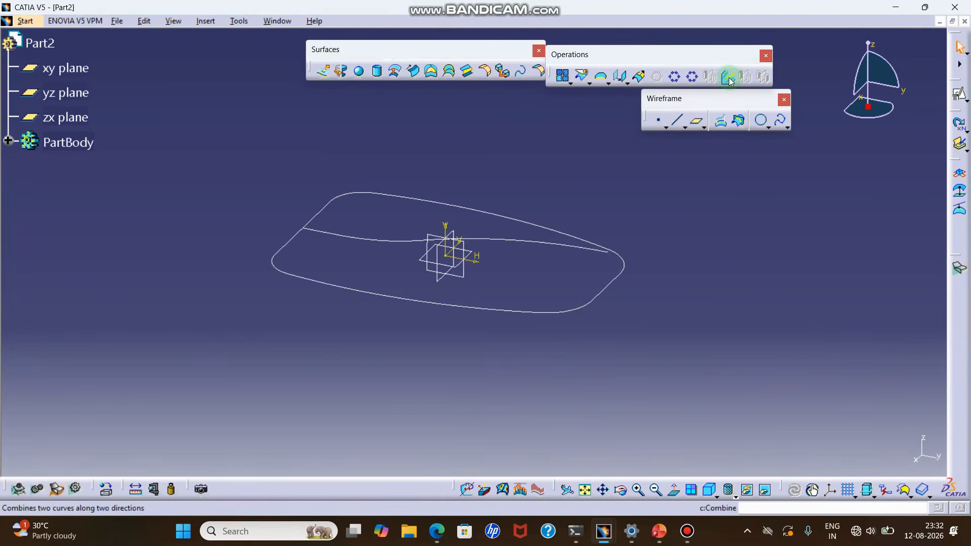
Create a Normal-type Combine curve from Sketch.2 as the first curve and Sketch.1 as the second, keeping the nearest solution
left_click(574, 249)
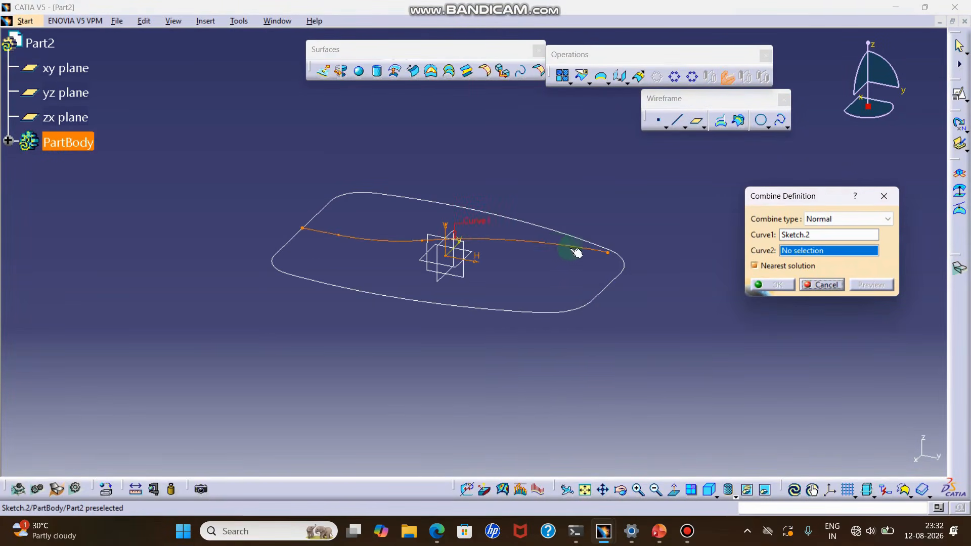
left_click(626, 260)
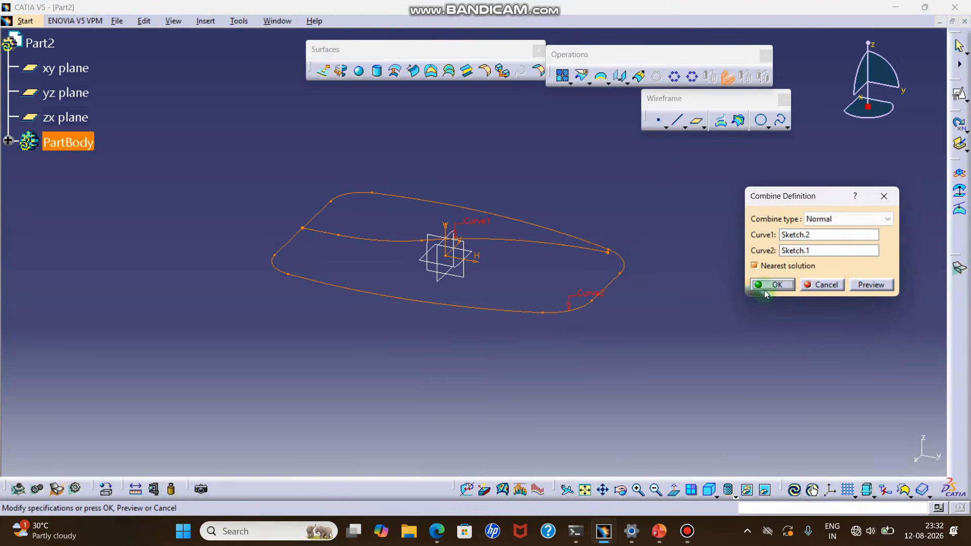
left_click(766, 285)
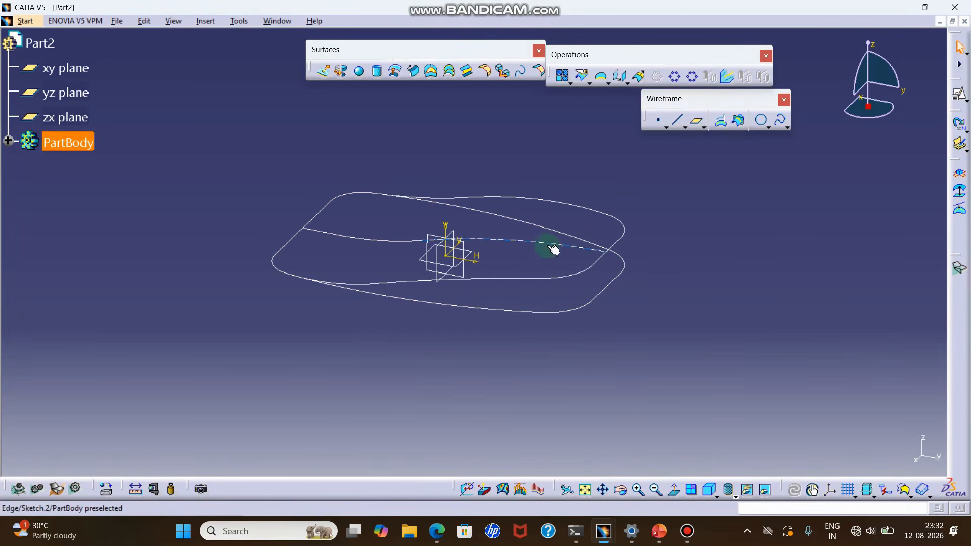
Expand PartBody and hide Sketch.1, Sketch.2 and the combined curve
left_click(8, 140)
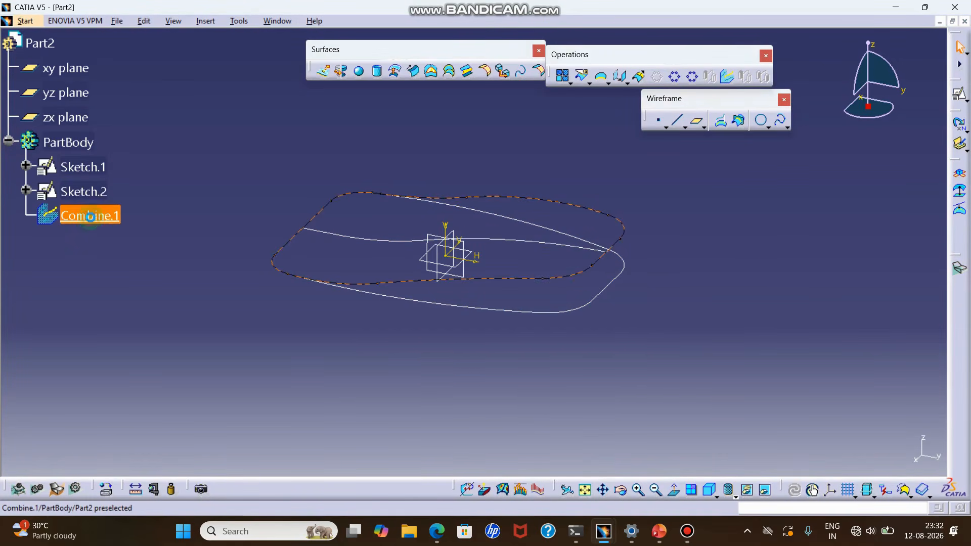
left_click(101, 218)
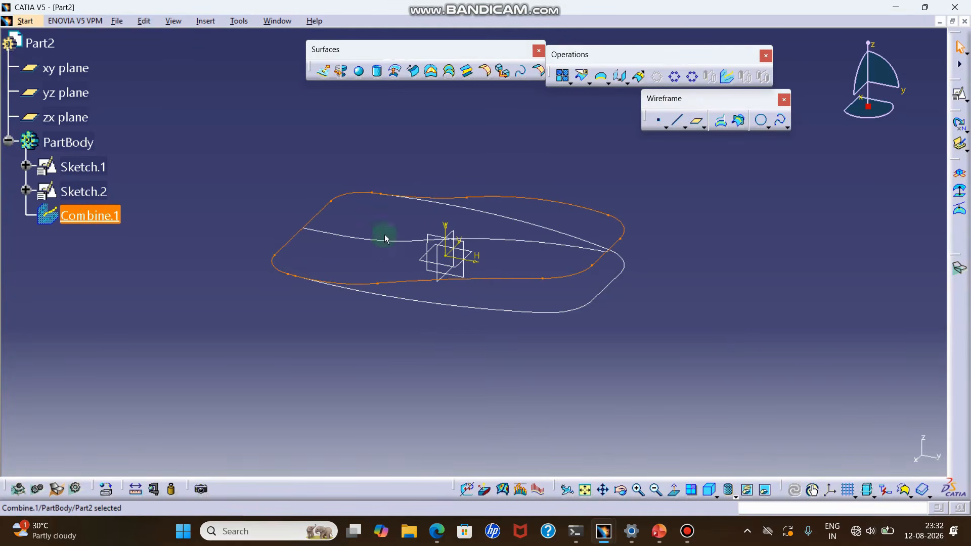
left_click(437, 171)
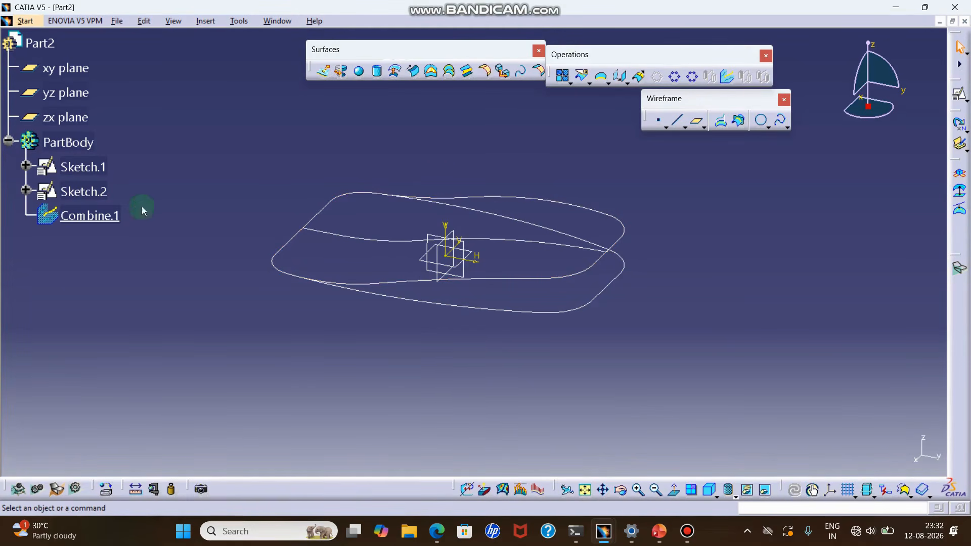
left_click(84, 191)
left_click(97, 168, "ctrl")
right_click(98, 170)
left_click(145, 208)
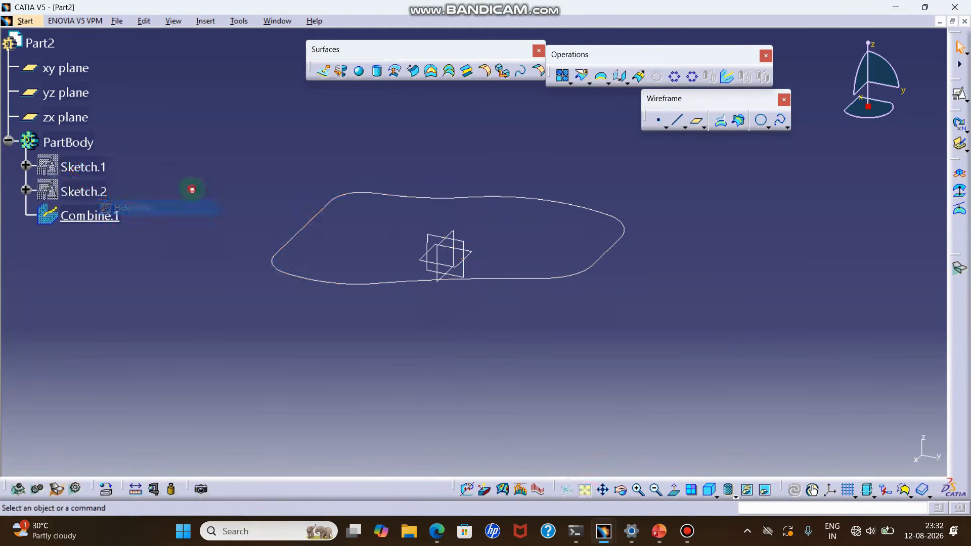
right_click(106, 216)
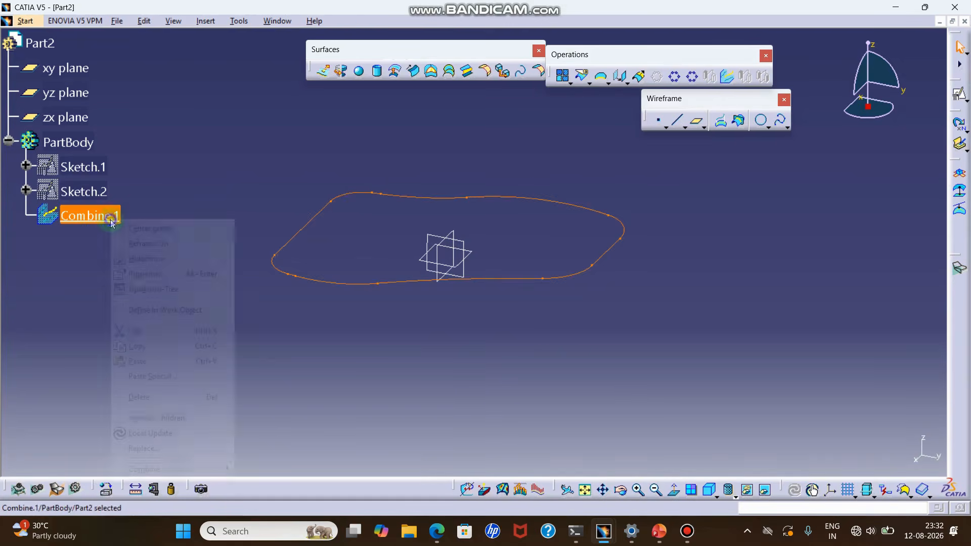
left_click(147, 256)
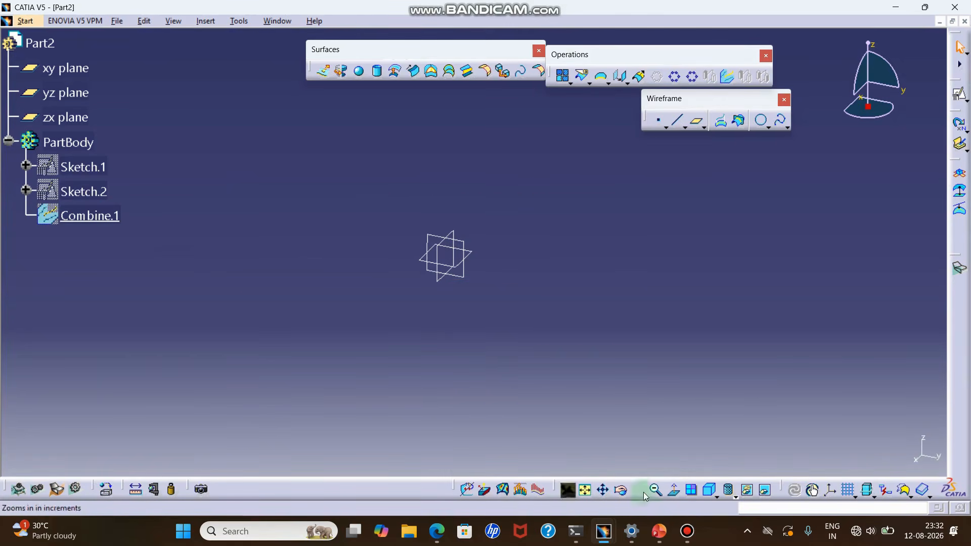
Examine the finished model in Part1.CATPart and the second closed profile's dimensions on slide 3 of the PowerPoint reference
left_click(277, 21)
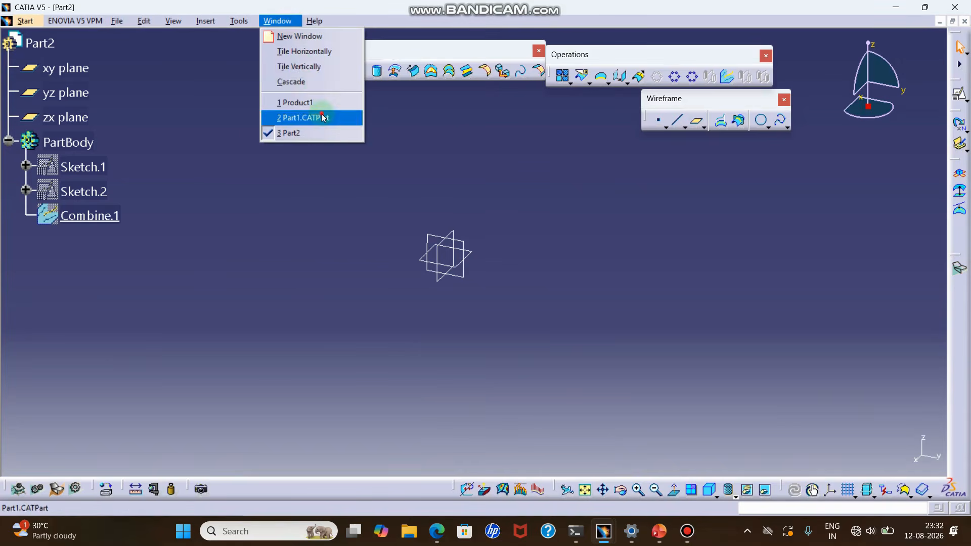
left_click(315, 108)
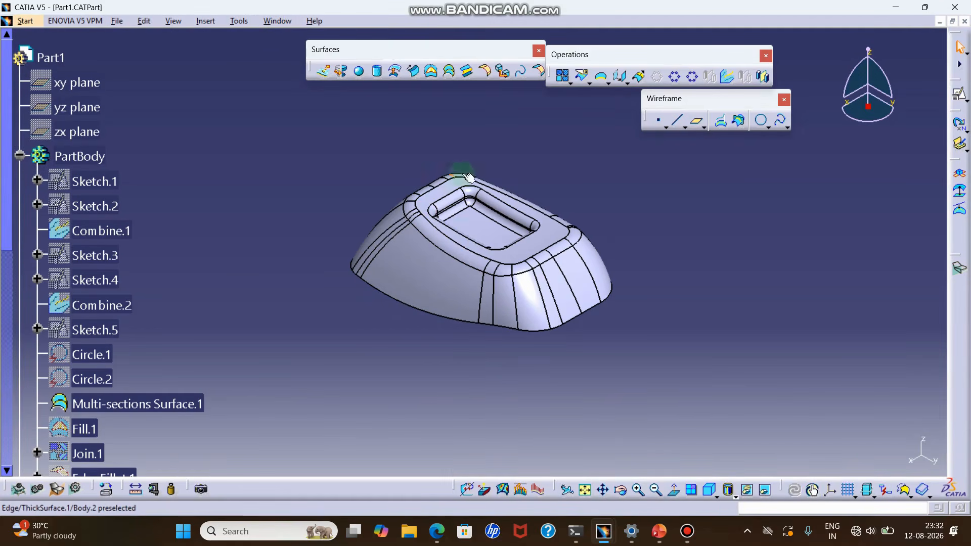
left_click(897, 9)
left_click(790, 125)
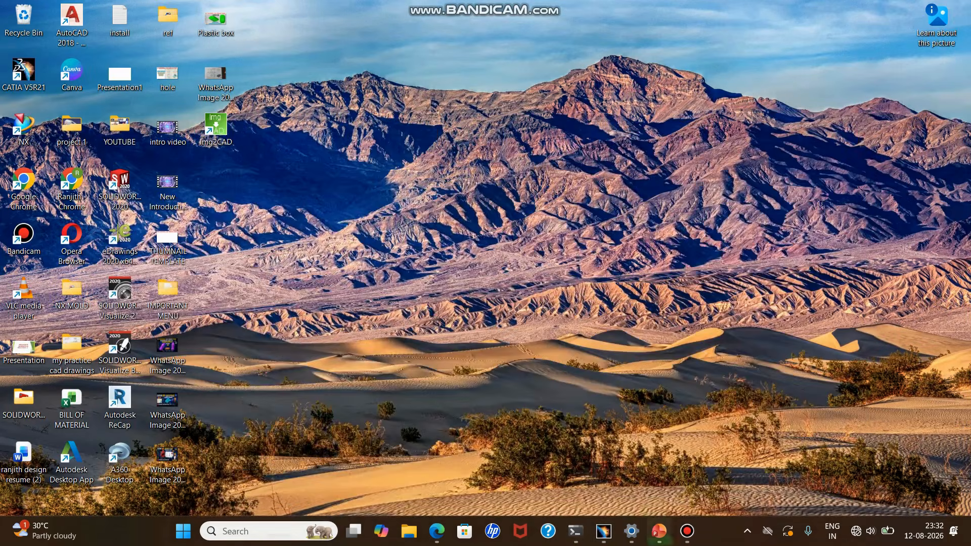
left_click(658, 532)
left_click(104, 303)
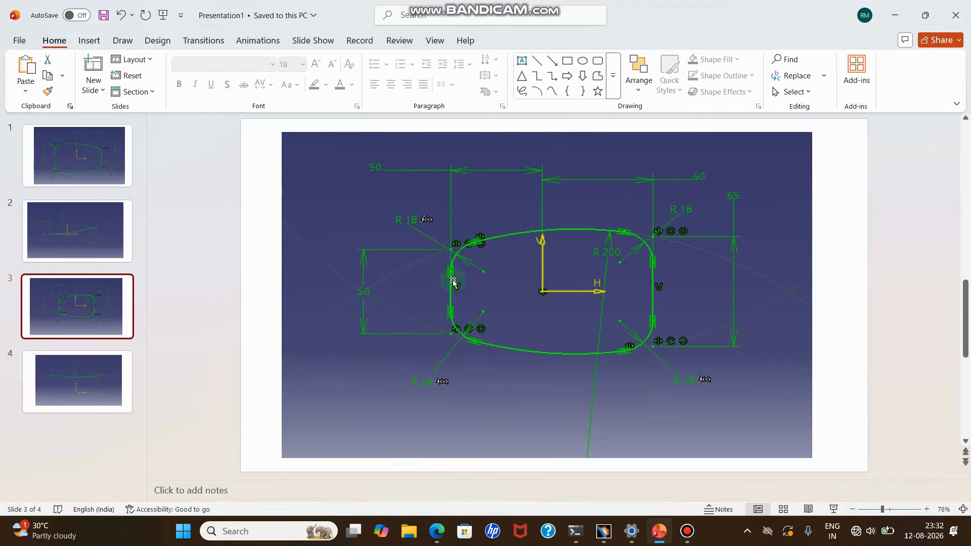
left_click(895, 16)
Return to Part2 in CATIA and open a positioned sketch on the xy plane with Reverse V and Swap enabled
mouse_move(607, 528)
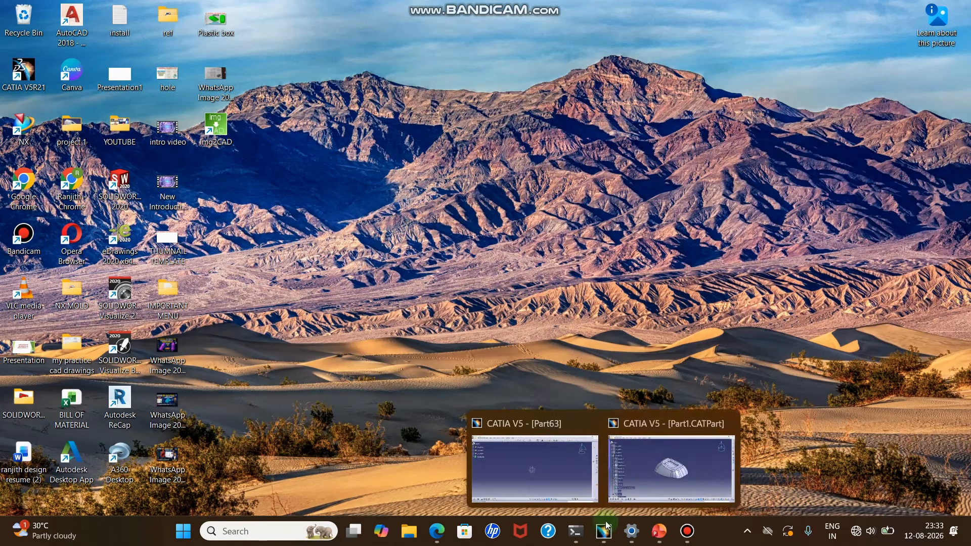
left_click(674, 466)
left_click(278, 21)
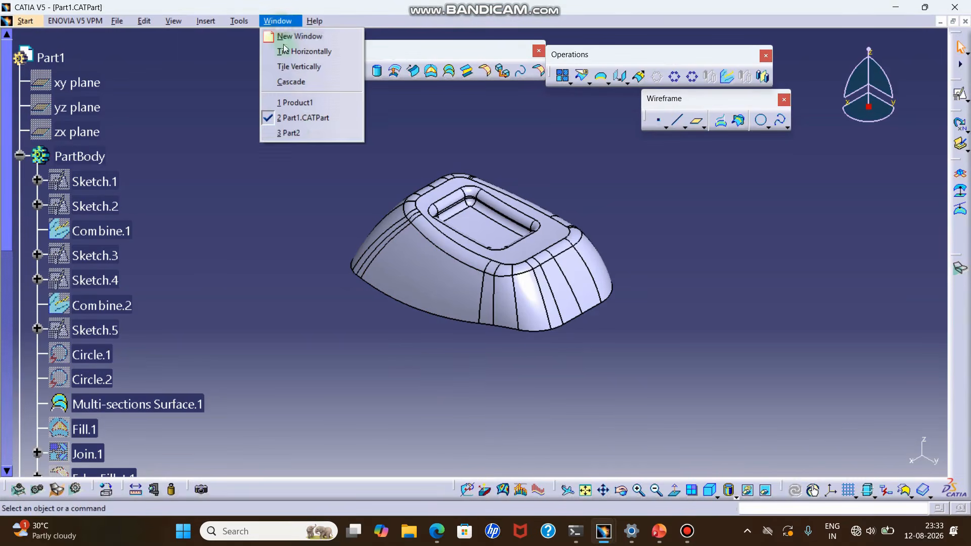
left_click(307, 132)
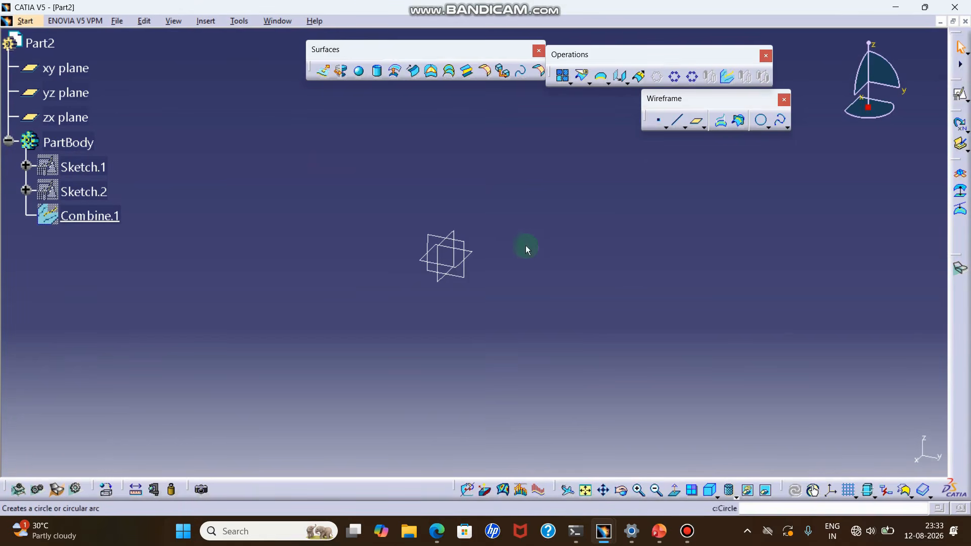
left_click(471, 253)
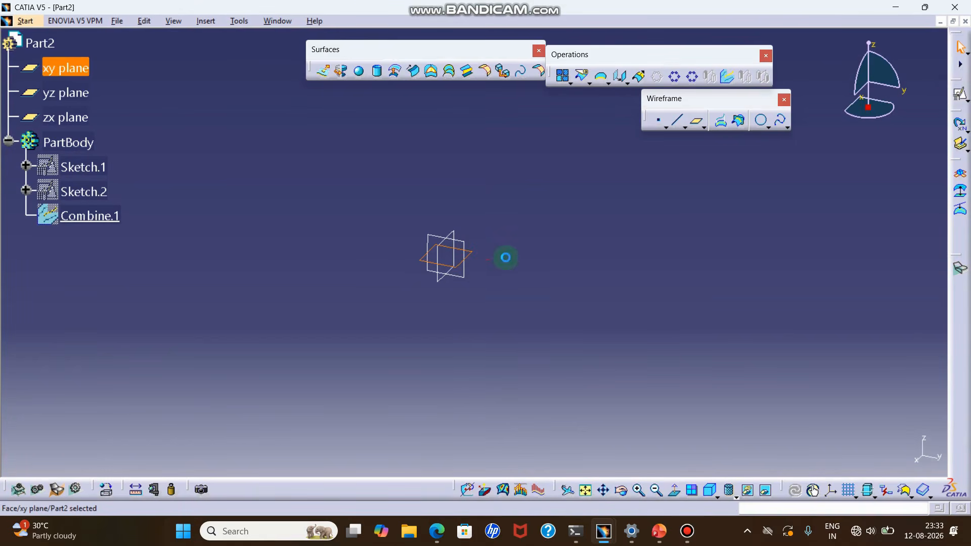
left_click(960, 94)
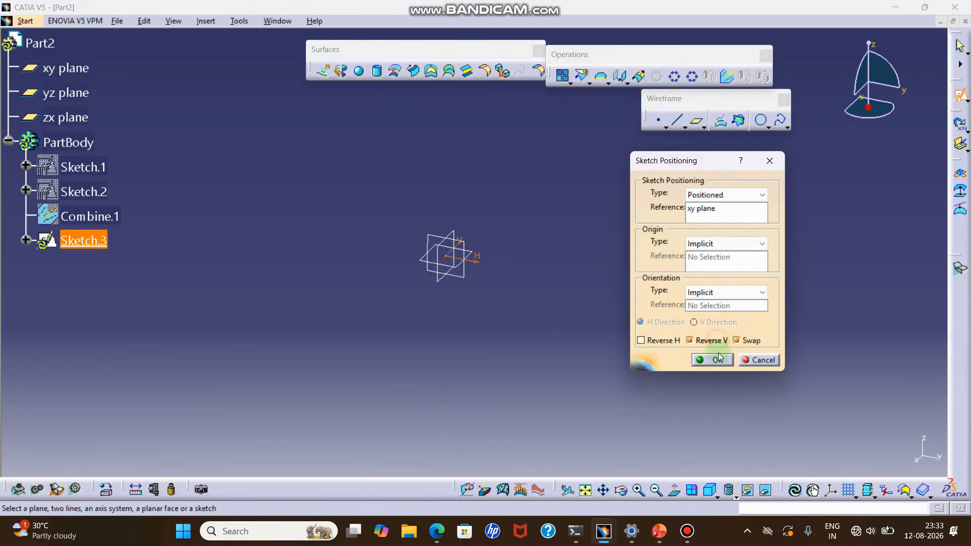
left_click(715, 360)
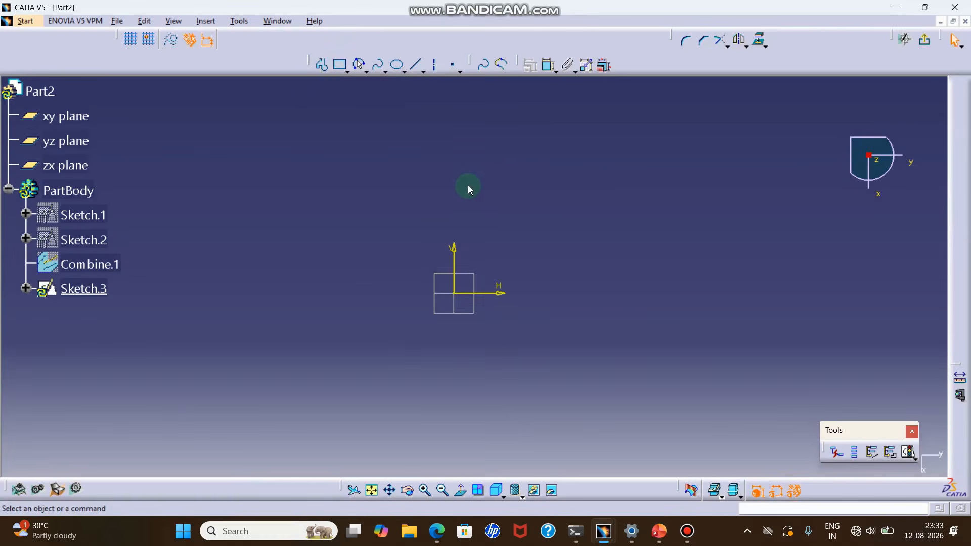
Sketch a vertical line about 57 mm long on the negative H side and make its endpoints symmetric about the H axis
left_click(319, 65)
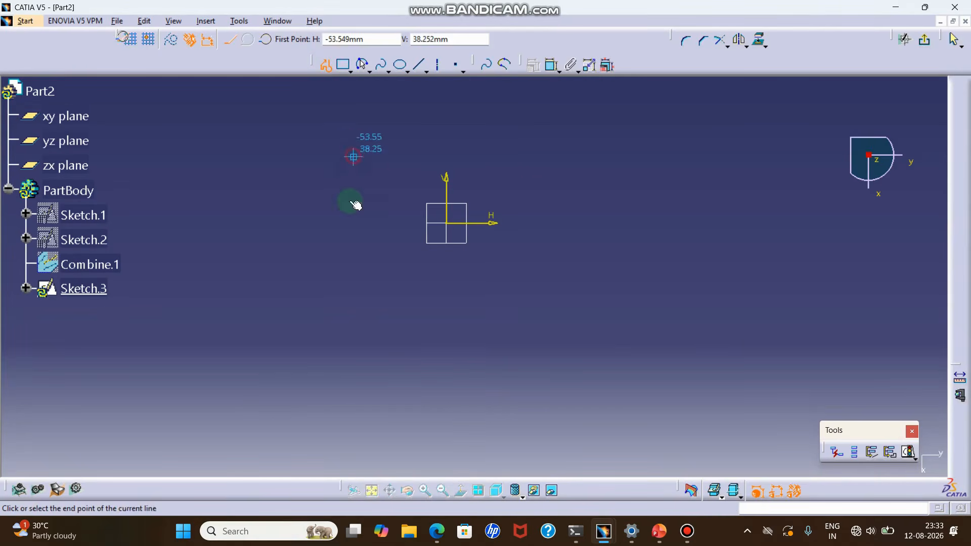
left_click(353, 157)
double_click(353, 274)
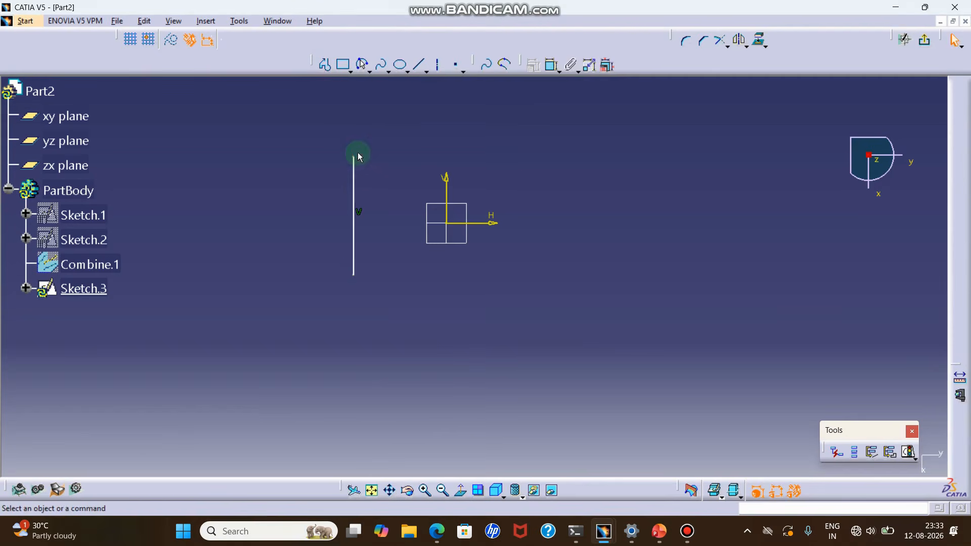
left_click_drag(356, 276, 367, 273, "ctrl")
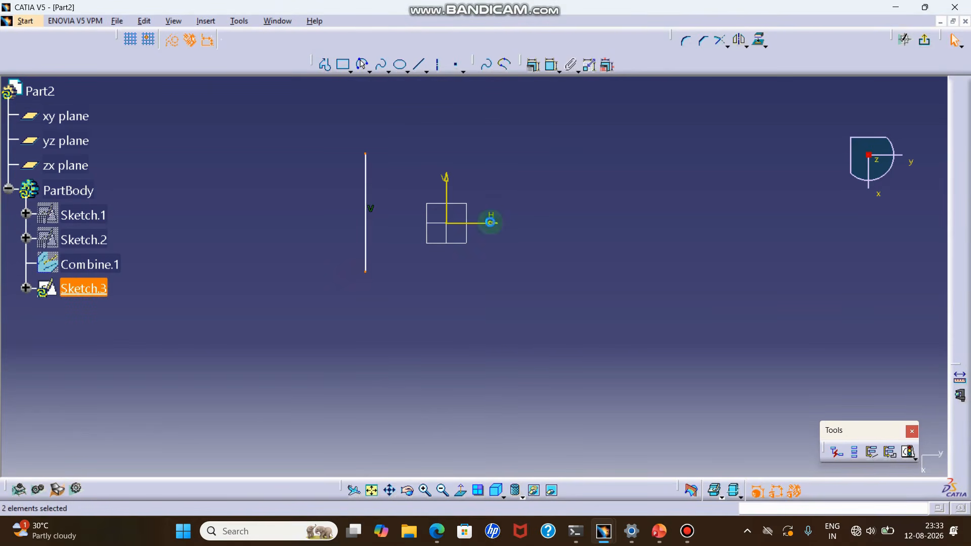
left_click(489, 213, "ctrl")
left_click(533, 65)
left_click(577, 224)
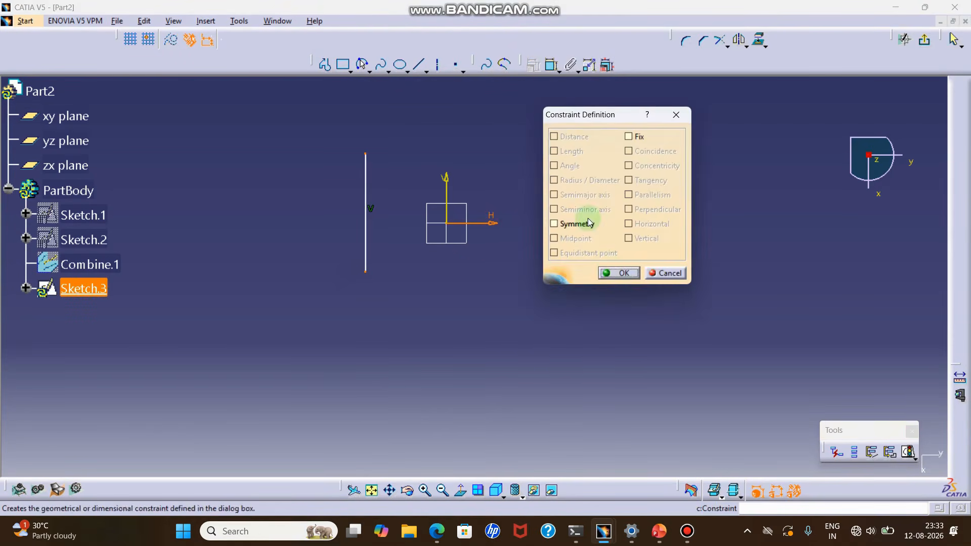
left_click(618, 274)
Dimension the vertical line's length and set it to 50 mm
left_click(551, 68)
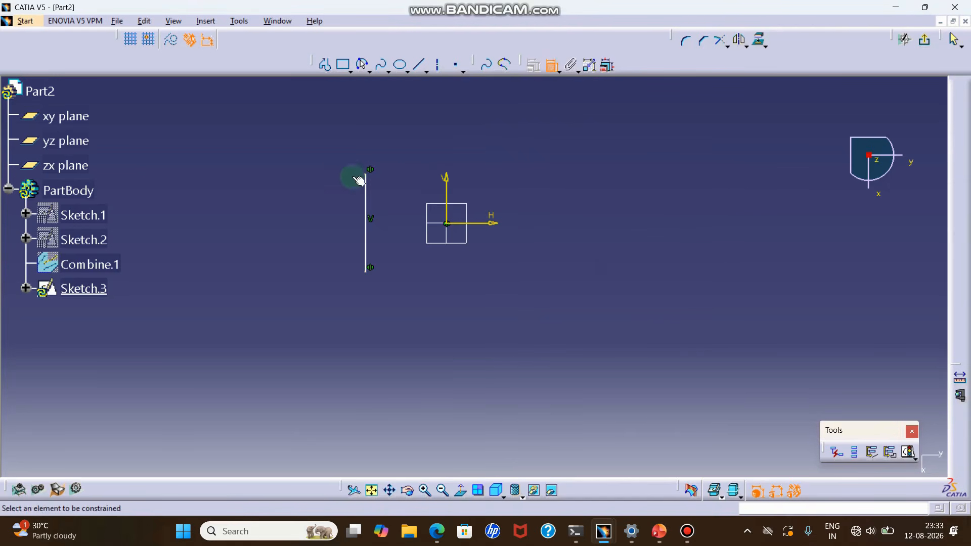
left_click(369, 197)
double_click(311, 203)
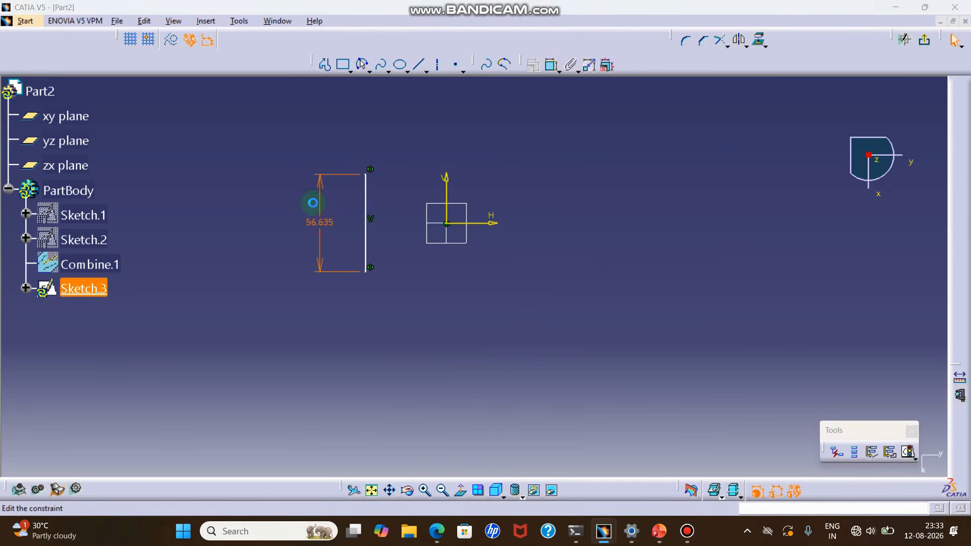
type("50")
key("Return")
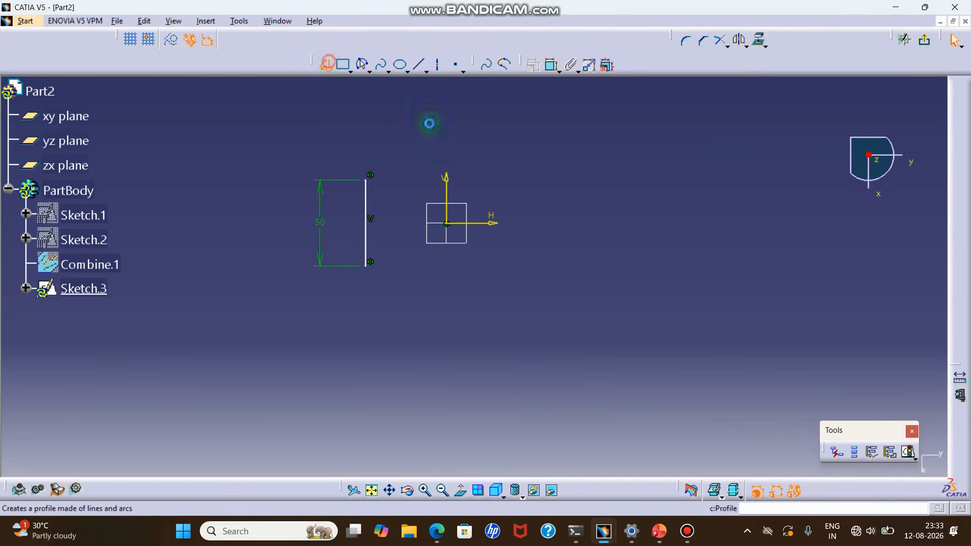
Sketch a second vertical line at H about 72 mm, about 56 mm long, with its endpoints symmetric about the H axis
left_click(571, 158)
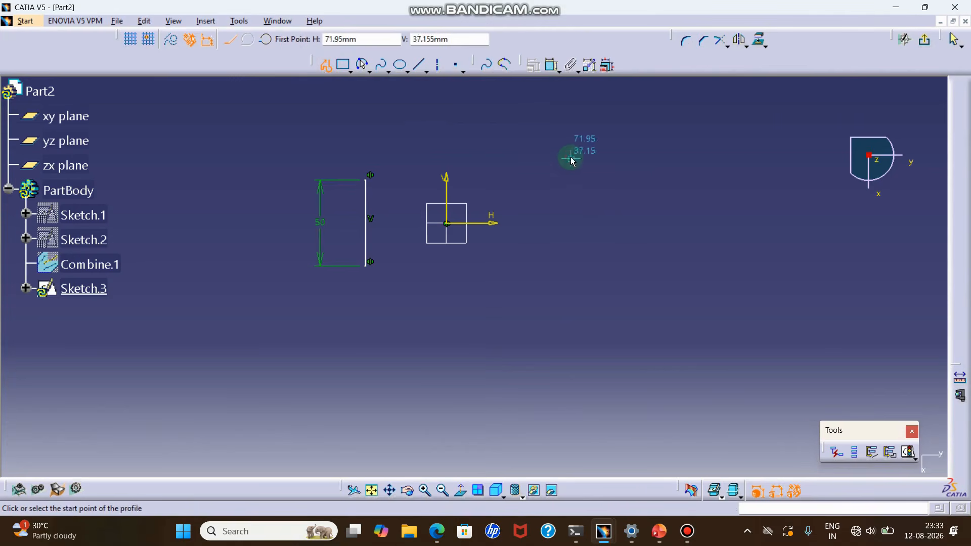
left_click(581, 266)
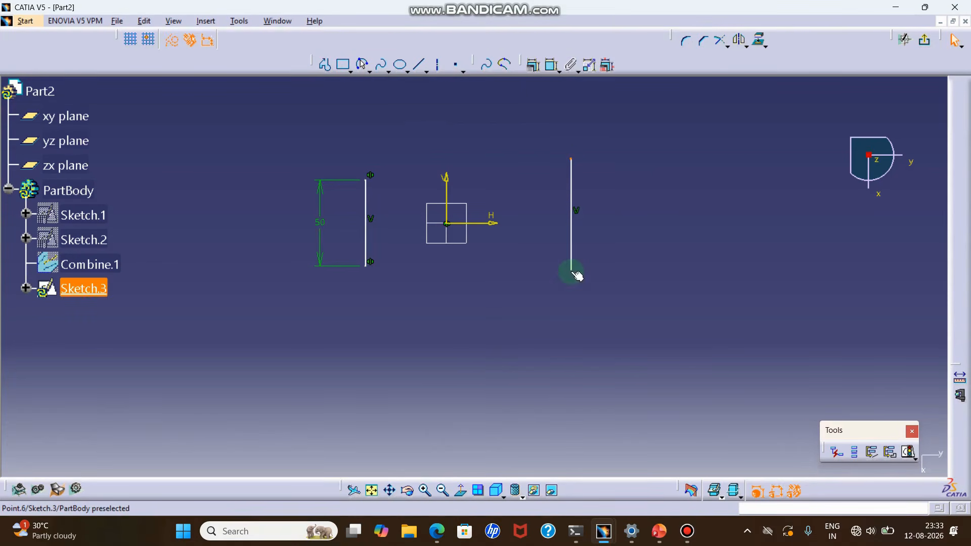
left_click(497, 226)
left_click(533, 66)
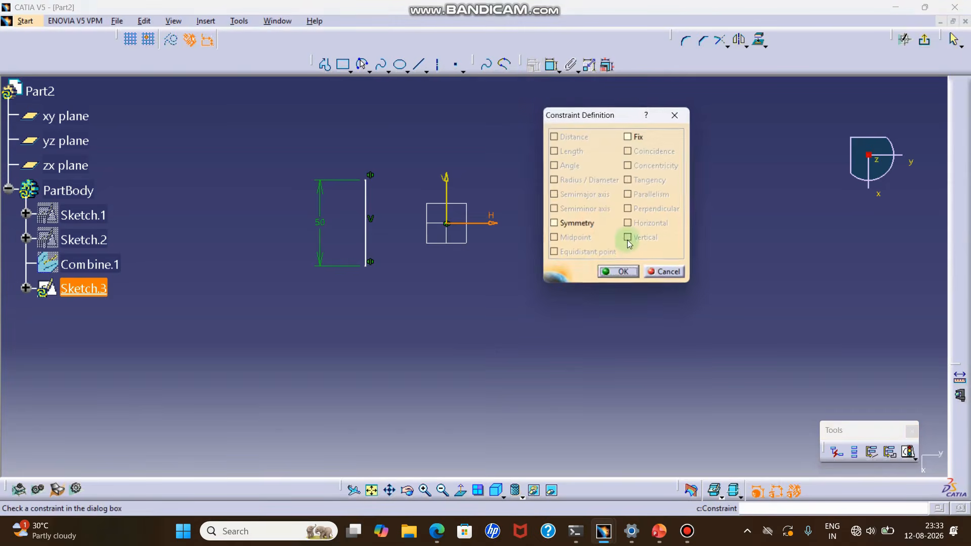
left_click(557, 221)
left_click(616, 272)
Dimension the second vertical line's length and set it to 65 mm
left_click(553, 70)
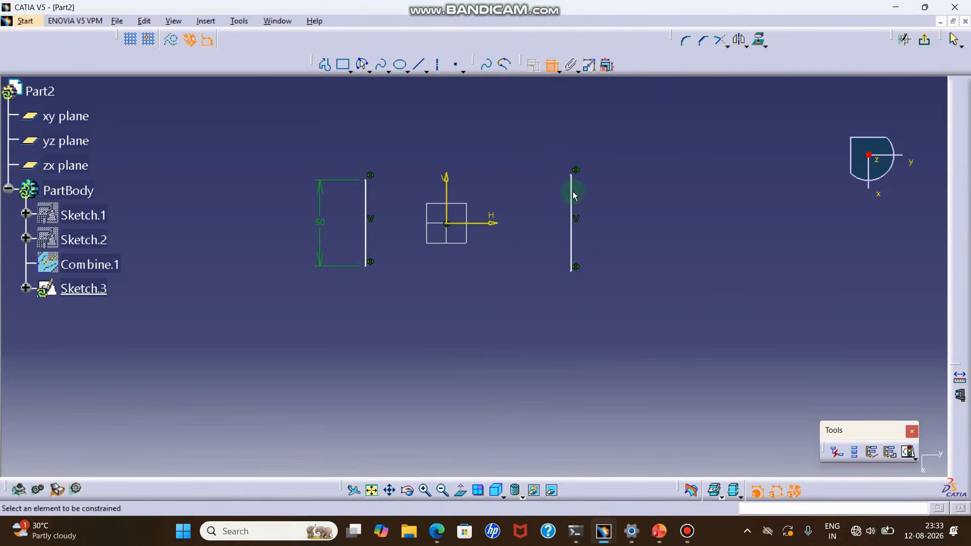
left_click(612, 218)
double_click(610, 215)
type("55.903mm")
key("Return")
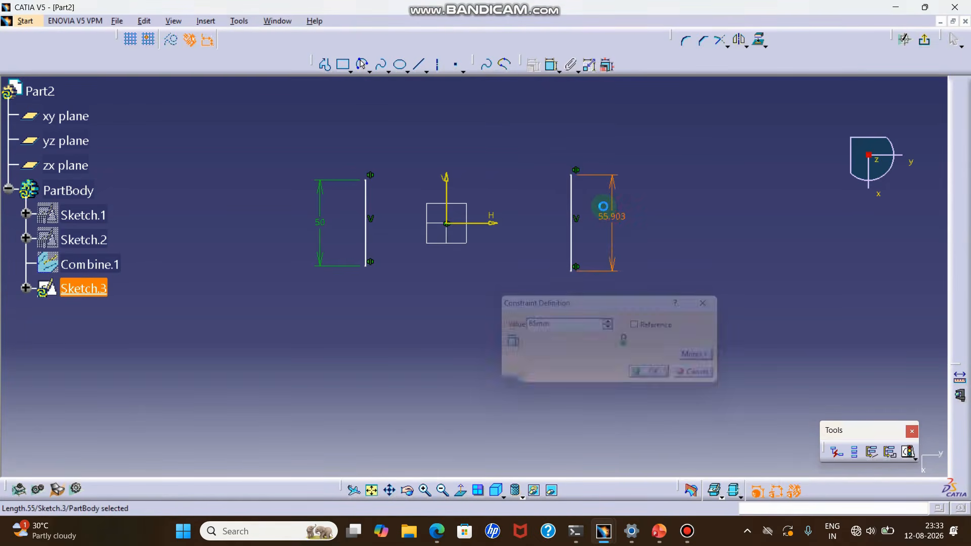
left_click(552, 66)
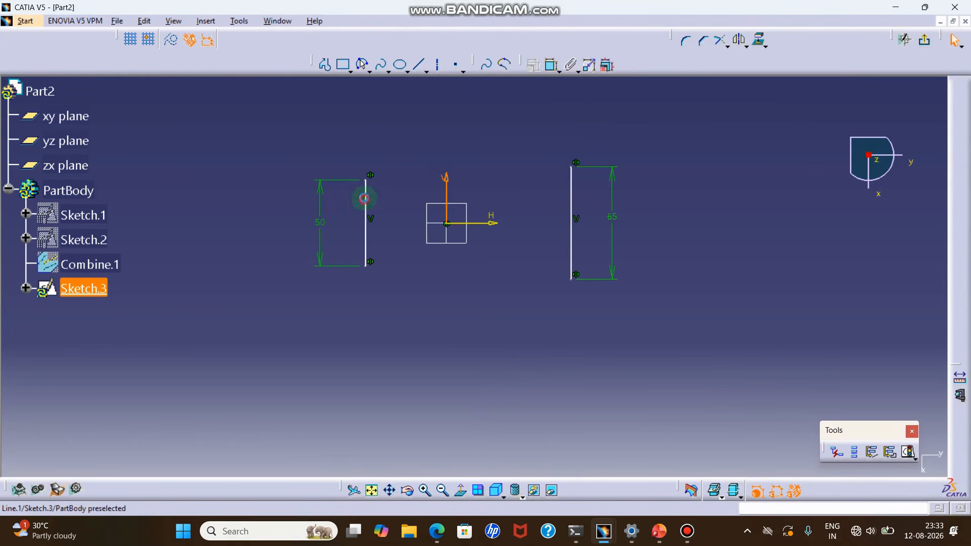
left_click(365, 198)
left_click(551, 65)
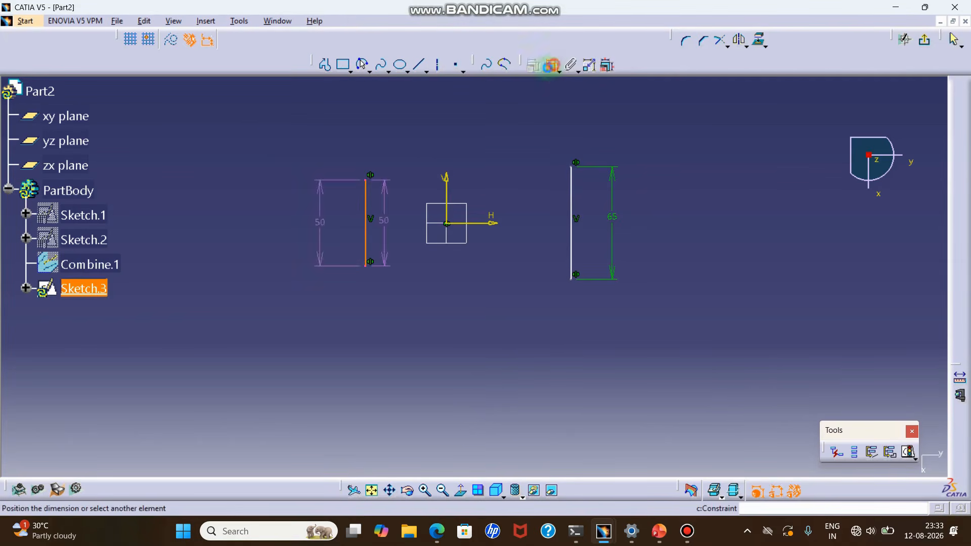
left_click(551, 66)
Dimension the distance from the V axis to the 50 mm vertical line and set it to 50 mm
left_click(447, 179)
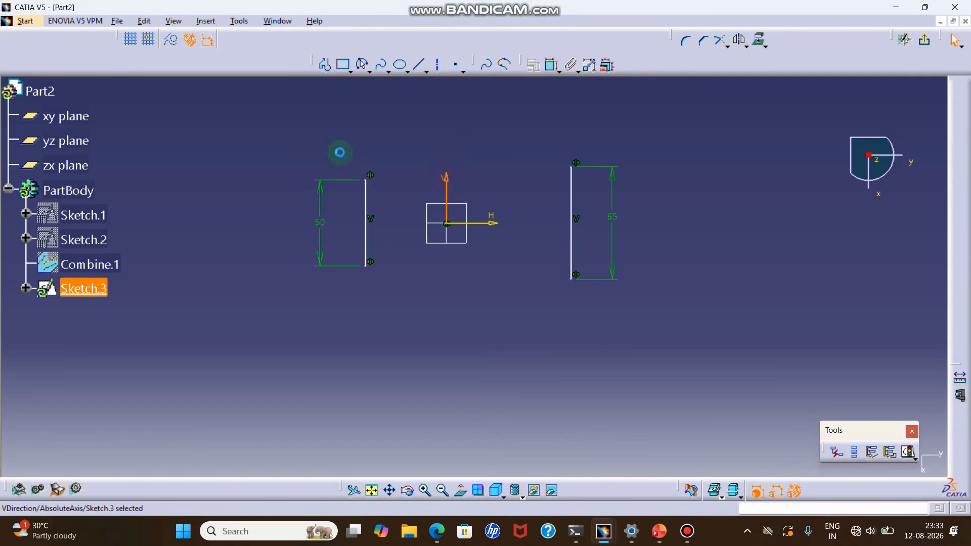
left_click(551, 66)
left_click(370, 191)
left_click(276, 139)
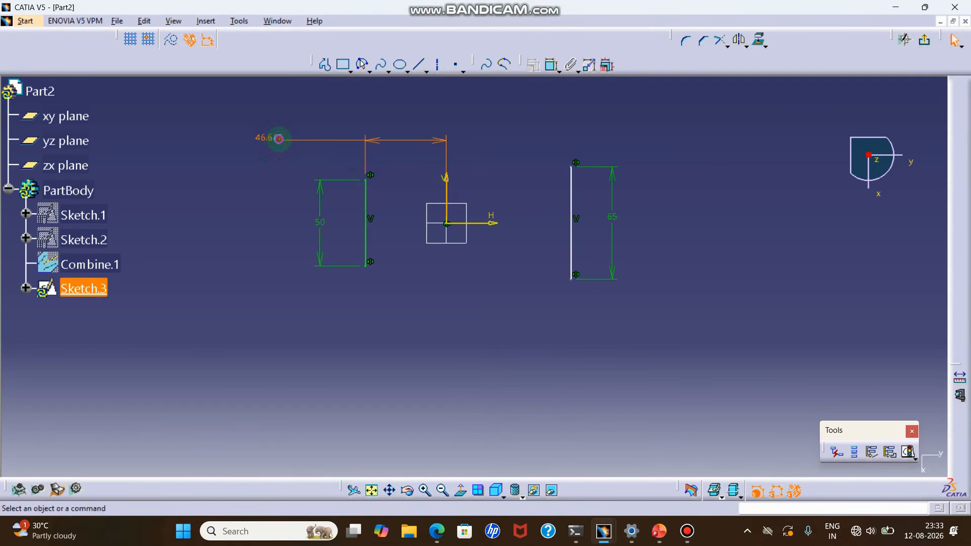
double_click(278, 139)
key("Return")
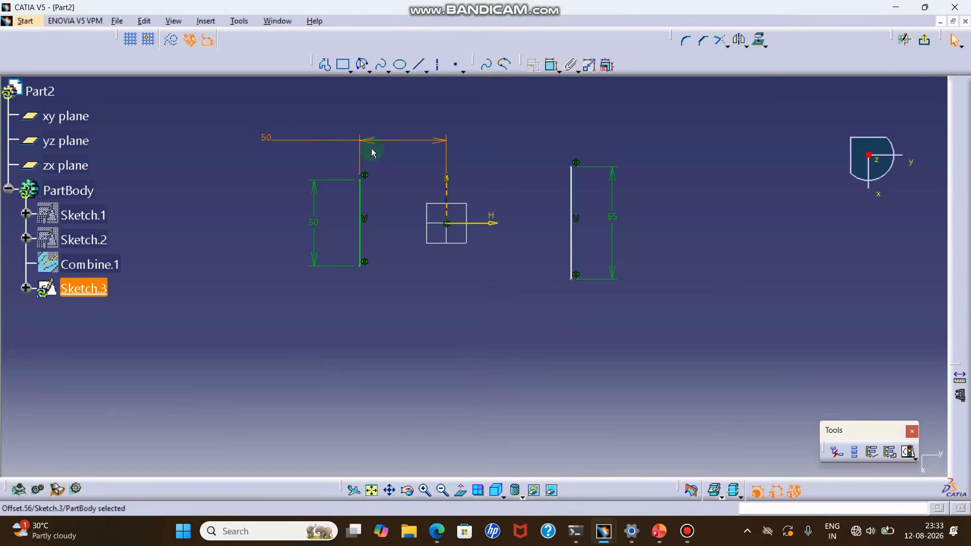
Dimension the distance from the V axis to the 65 mm vertical line and set it to 60 mm
left_click(553, 66)
left_click(445, 189)
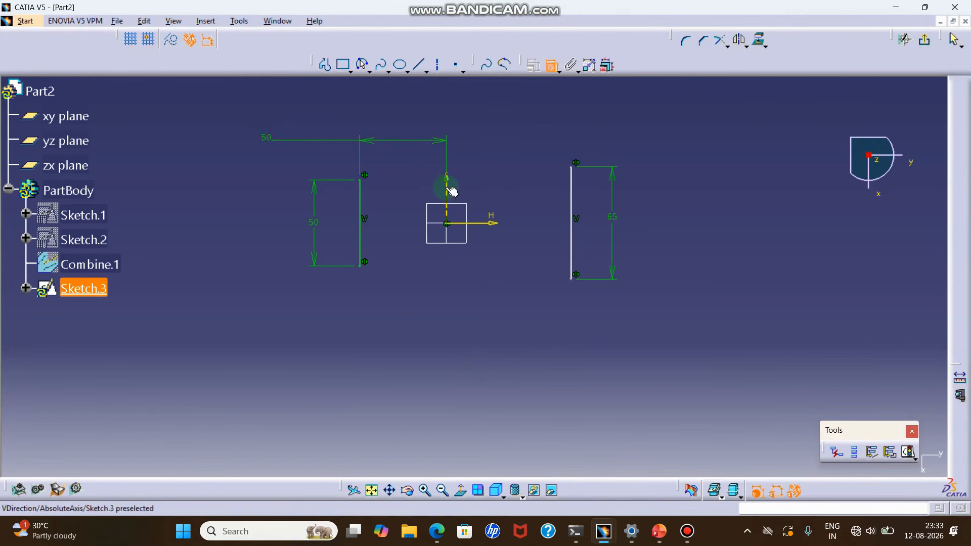
left_click(576, 182)
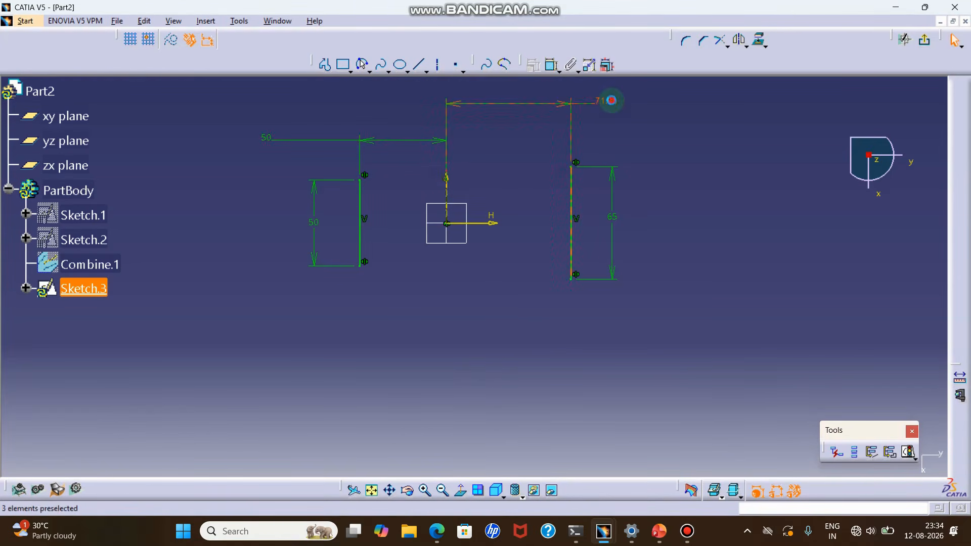
left_click(611, 98)
double_click(609, 97)
type("60")
key("Return")
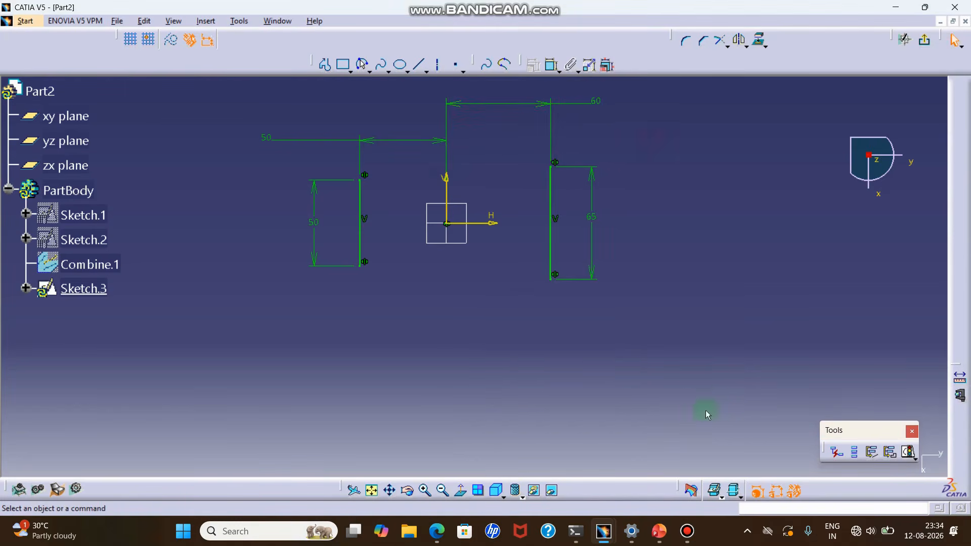
Check slide 3 of the PowerPoint reference, return to CATIA and sketch a three-point arc between the upper ends of the two vertical lines
left_click(659, 531)
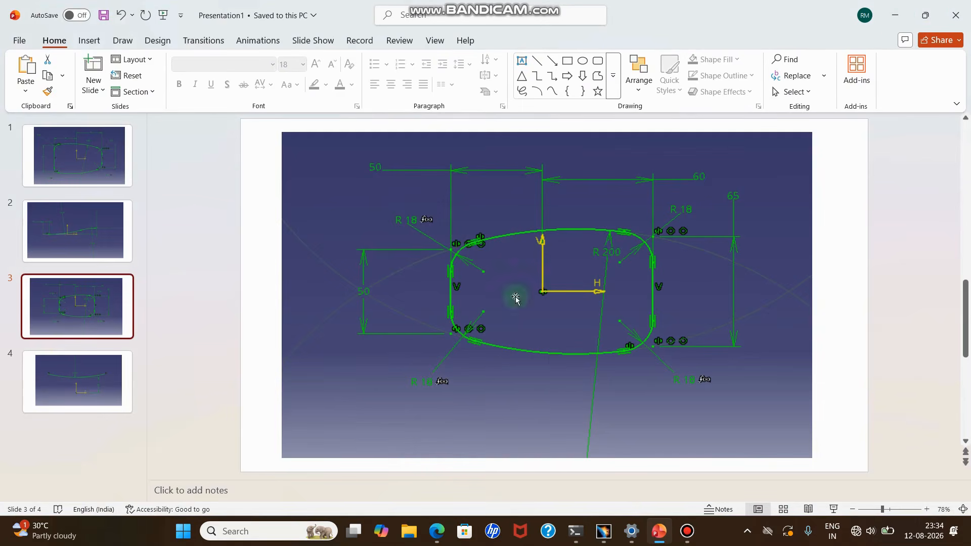
left_click(903, 17)
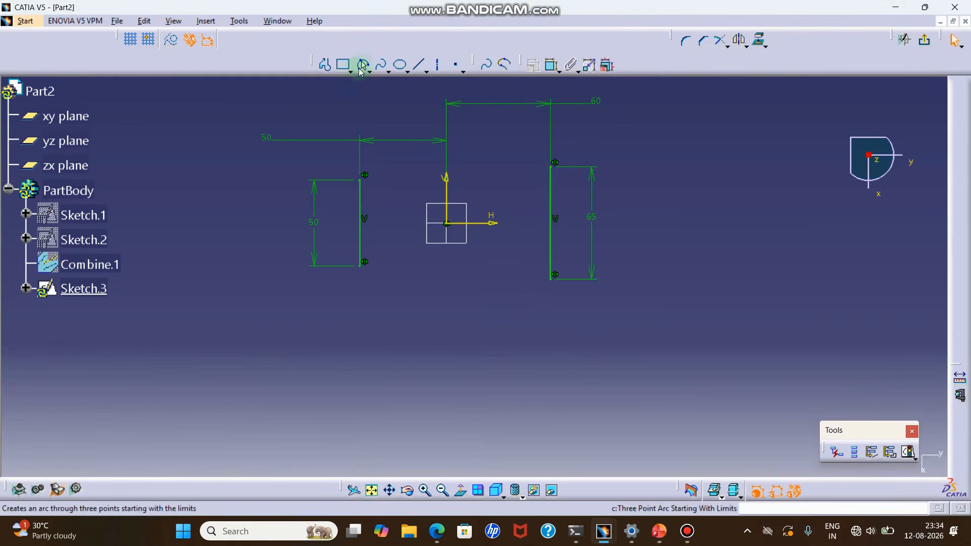
left_click(363, 65)
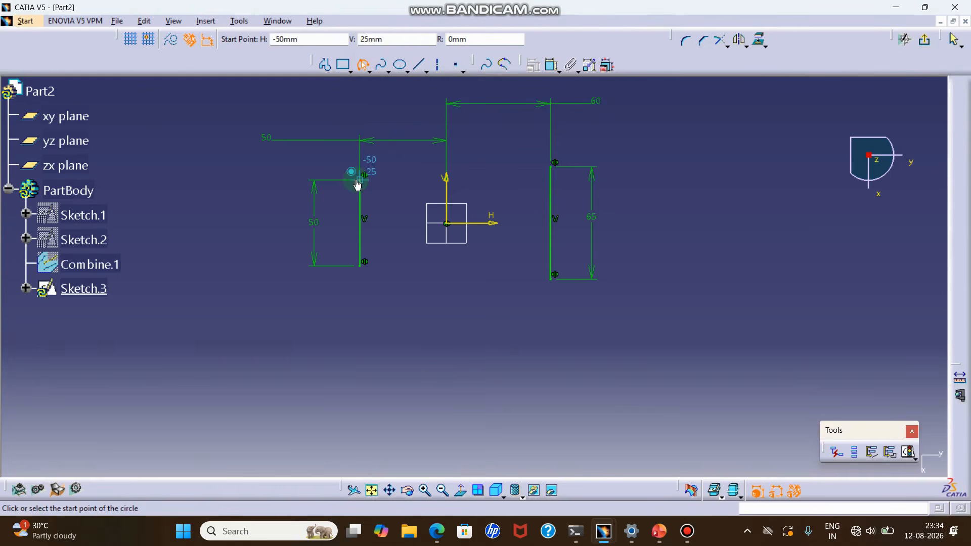
left_click(359, 176)
left_click(552, 165)
left_click(510, 162)
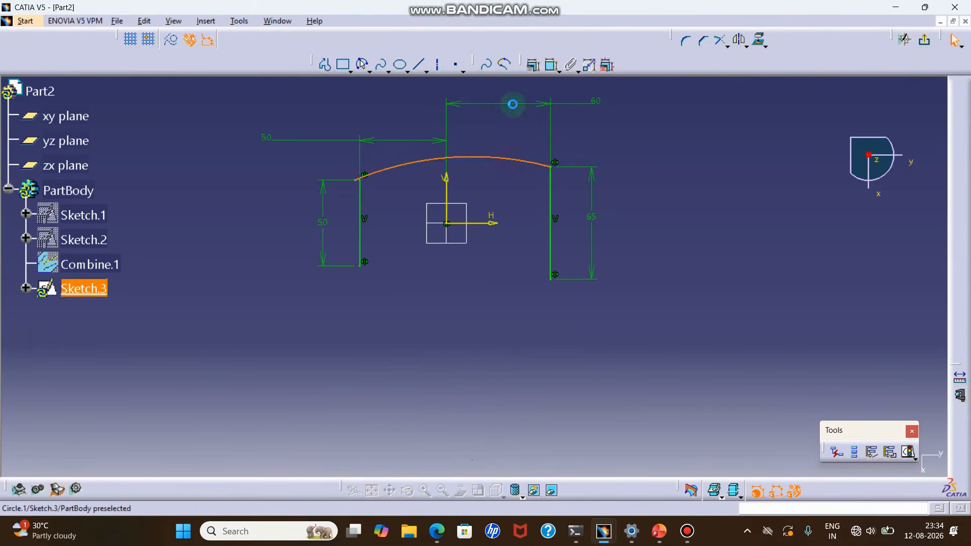
Dimension the arc's radius, set it to 200 mm and reposition the dimension below the arc
left_click(552, 65)
left_click(500, 161)
left_click(499, 177)
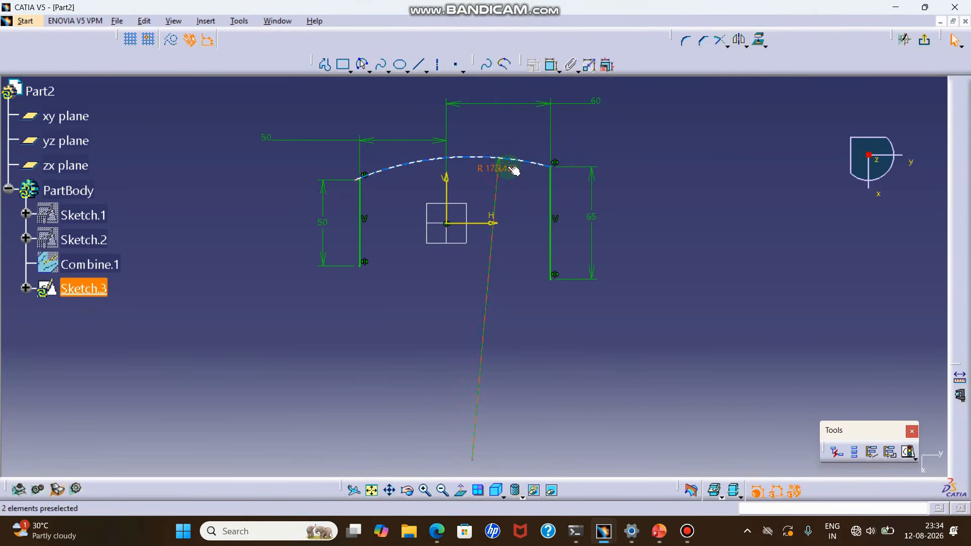
double_click(502, 167)
type("22")
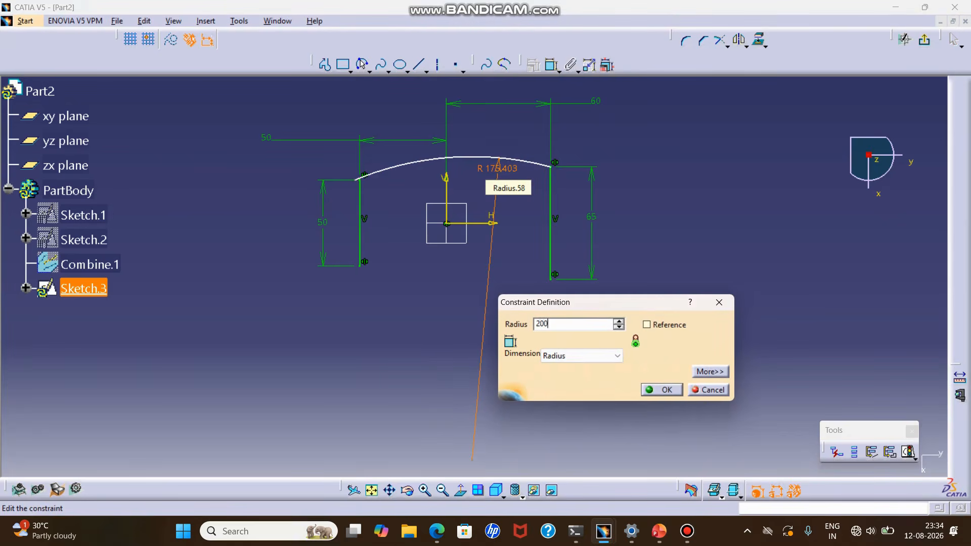
type("0")
key("Return")
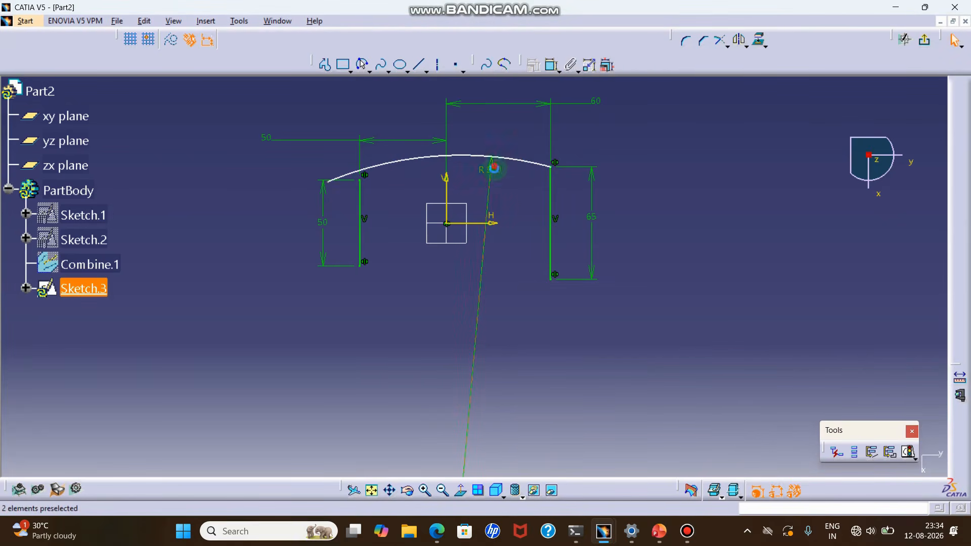
left_click_drag(493, 167, 501, 200)
Make the arc's loose end coincident with the 50 mm line's upper endpoint and mirror the arc about the H axis
left_click(330, 182)
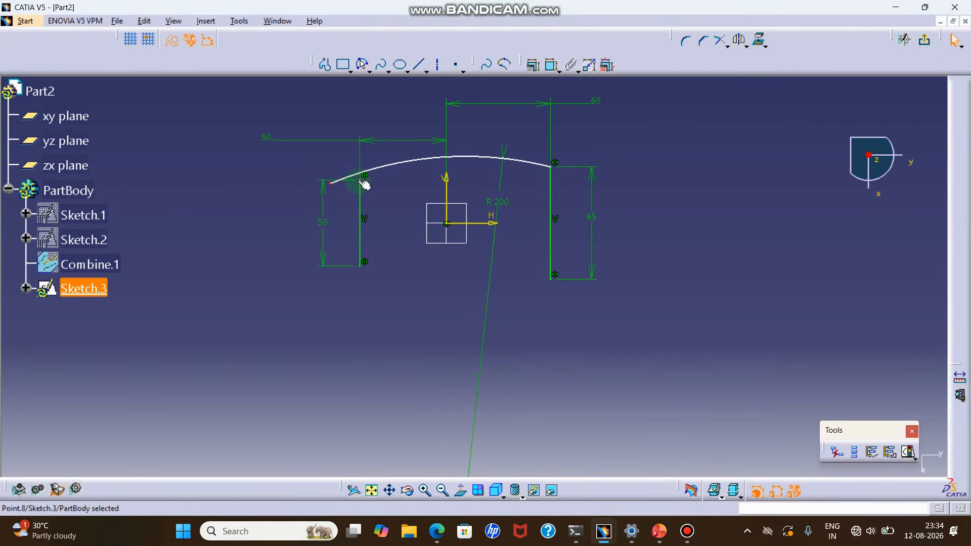
left_click(359, 181, "ctrl")
left_click(552, 65)
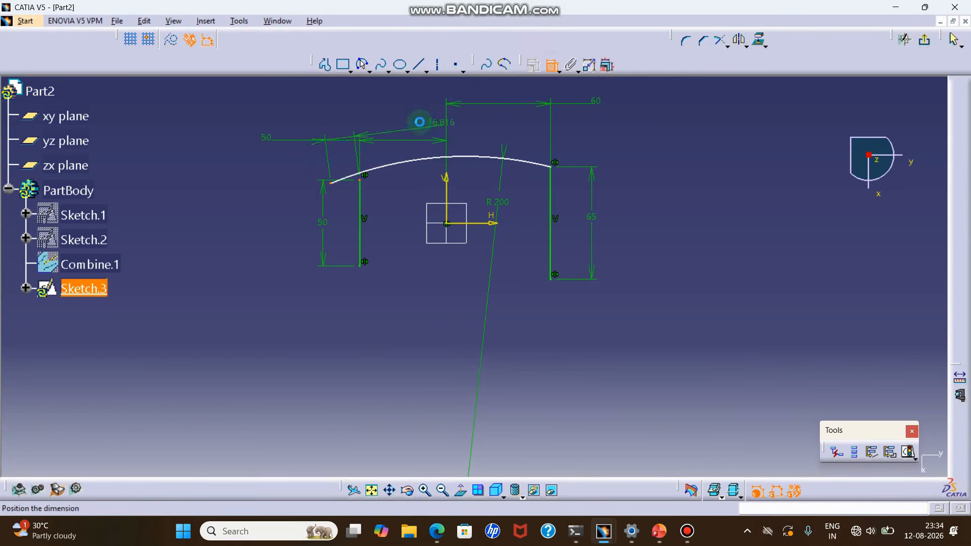
right_click(393, 114)
left_click(444, 204)
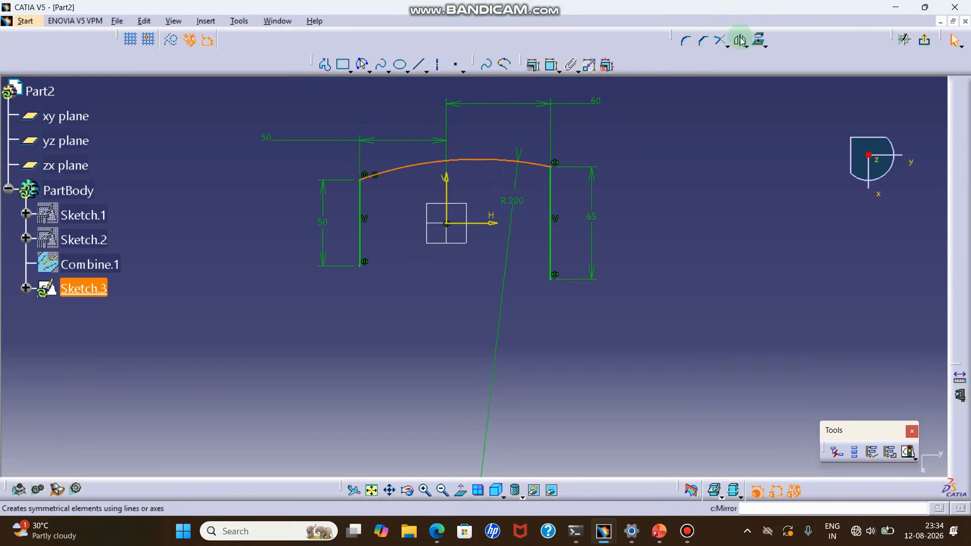
left_click(495, 221)
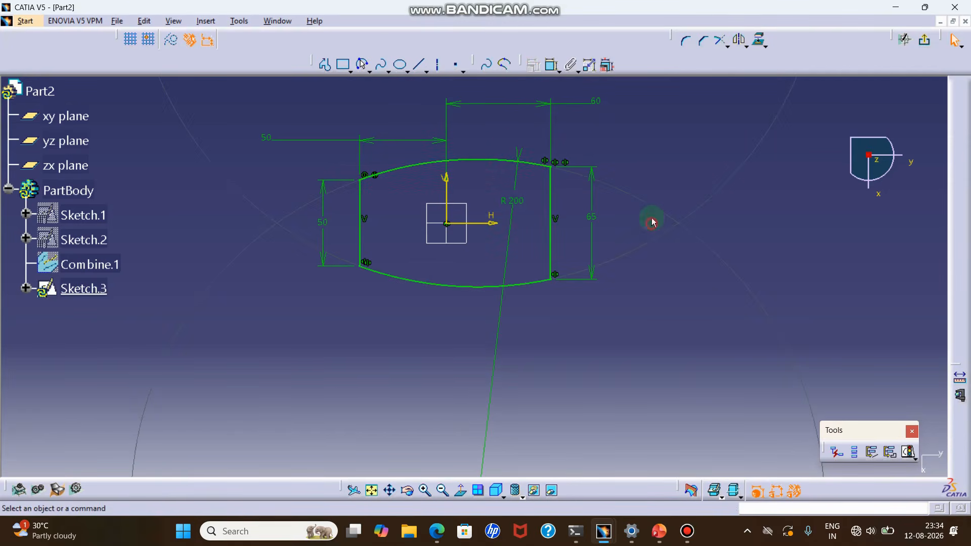
Round all four profile corners with an 18 mm radius, checking the PowerPoint reference for the value, and exit the sketch
left_click(686, 41)
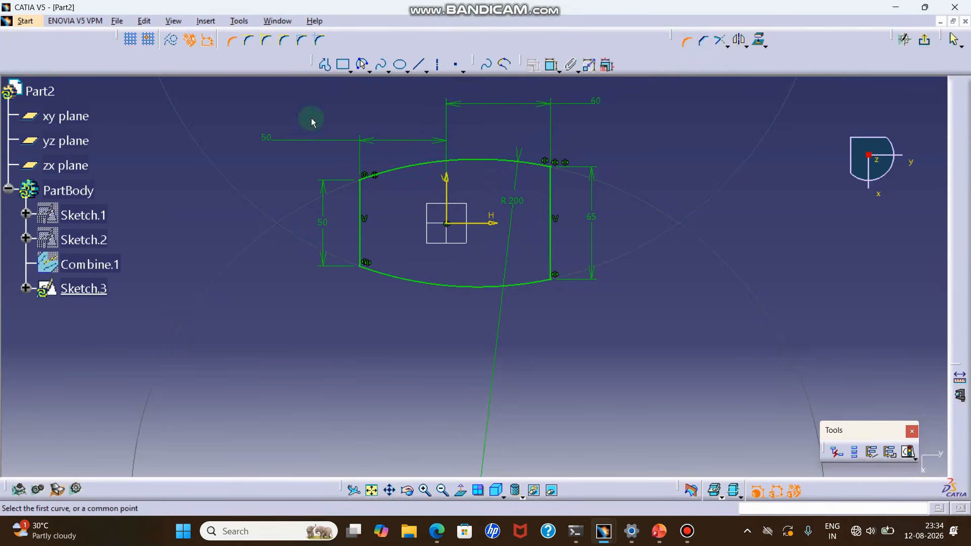
left_click_drag(311, 120, 671, 302)
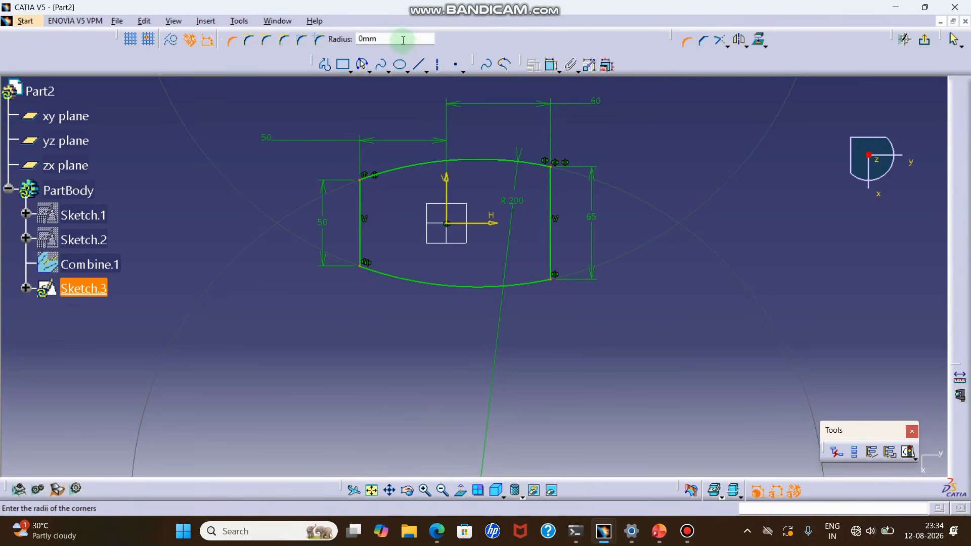
left_click(659, 531)
left_click(659, 531)
left_click(392, 39)
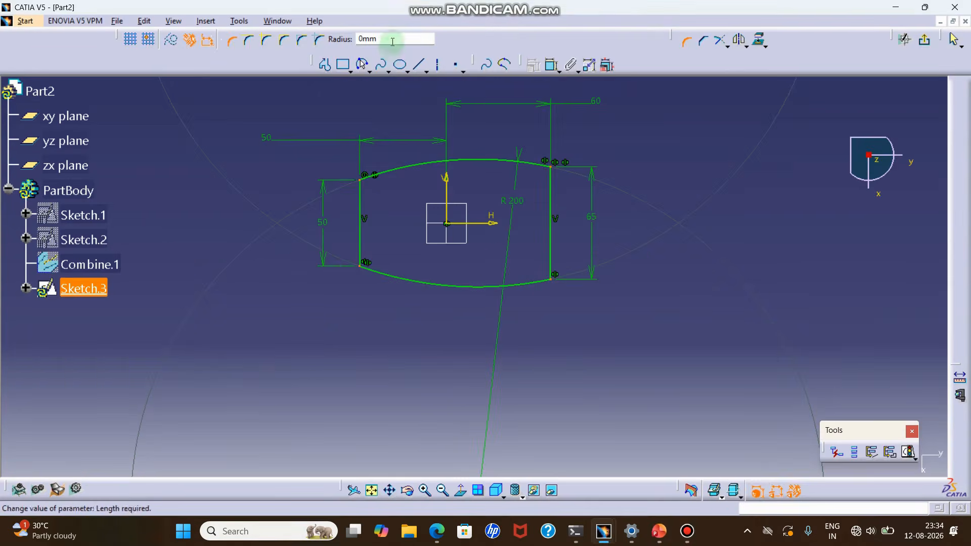
type("18")
key("Return")
key("Return")
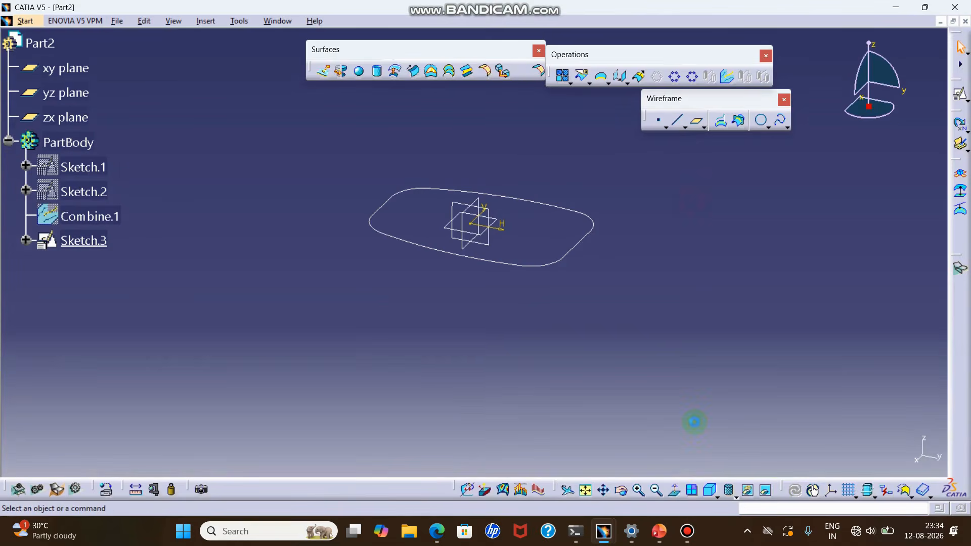
Check slide 4 of the PowerPoint reference, return to CATIA and start a positioned sketch on the yz plane
left_click(661, 533)
left_click(91, 363)
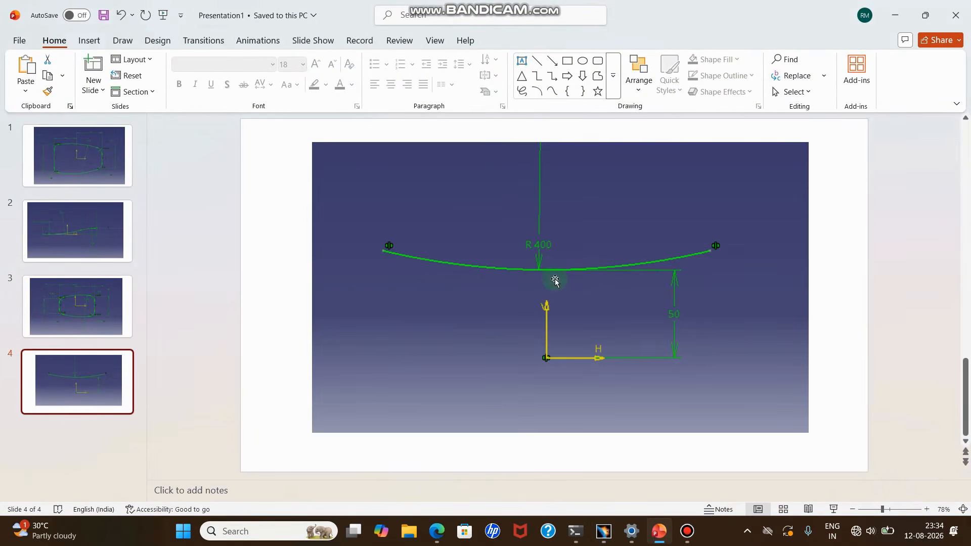
left_click(898, 16)
mouse_move(463, 164)
middle_mouse_down()
mouse_move(459, 184)
mouse_move(472, 191)
middle_mouse_up()
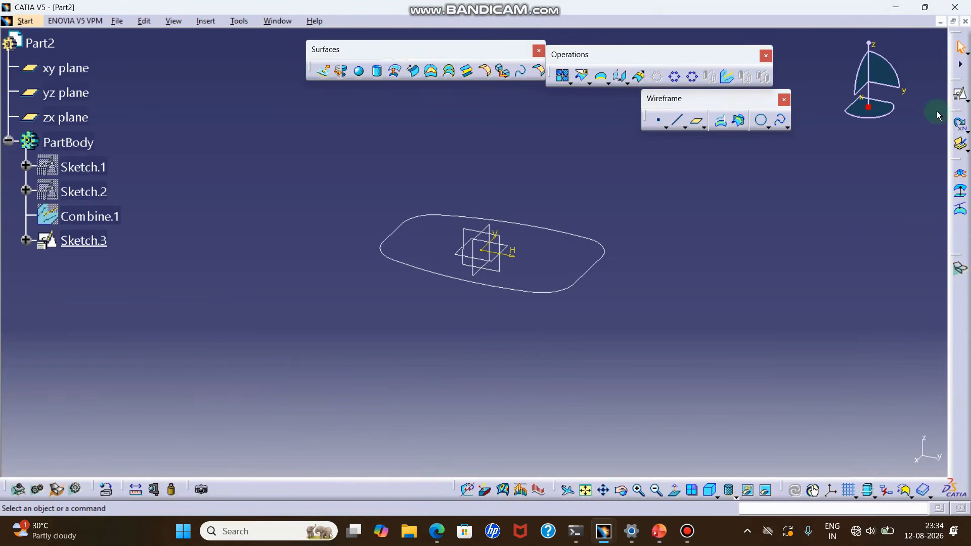
left_click(960, 95)
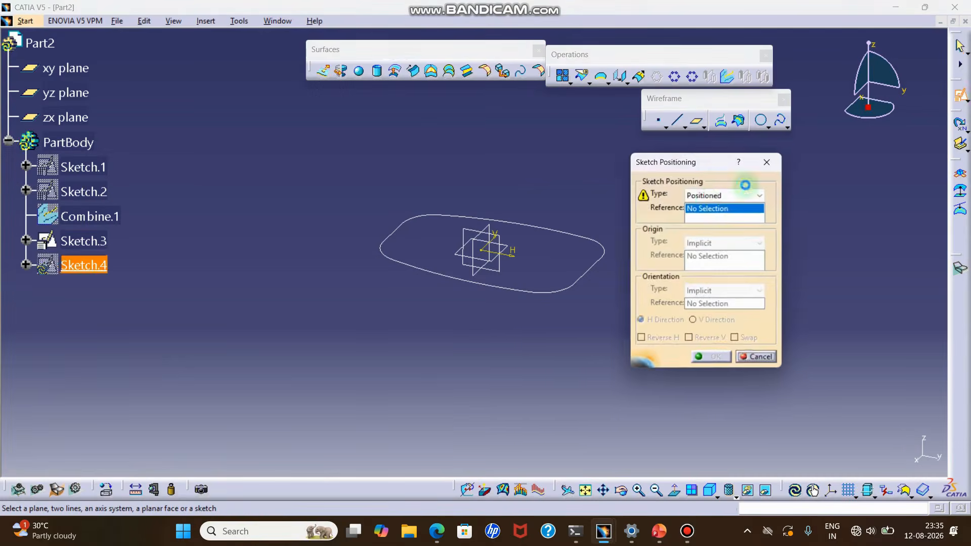
left_click(511, 243)
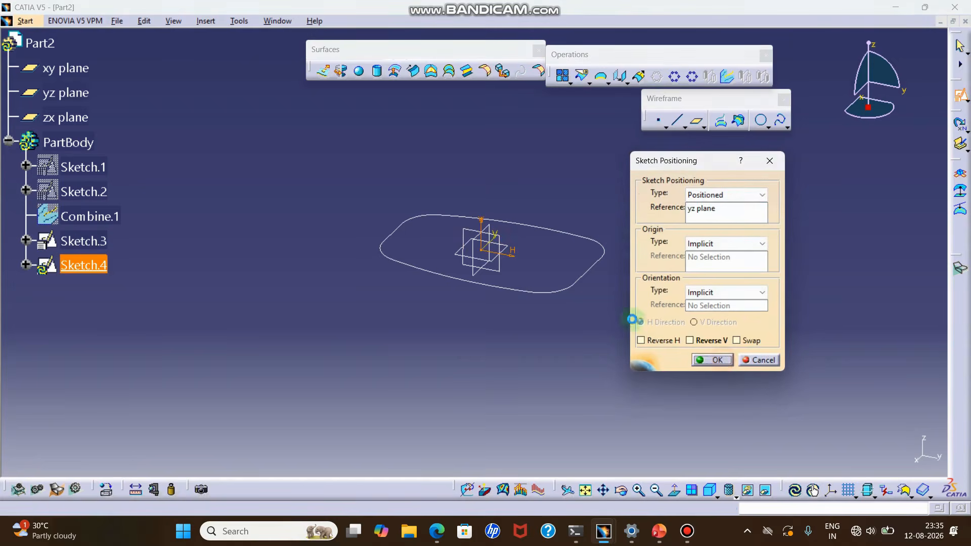
left_click(727, 360)
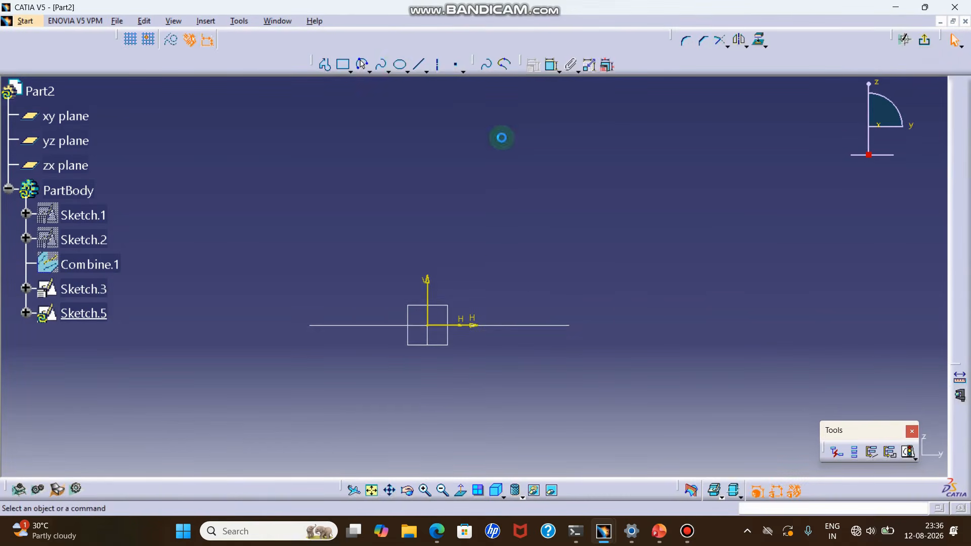
Sketch a shallow upward-curving three-point arc above the origin, about 34 mm from the H axis with a radius of about 657 mm
middle_click_drag(508, 176, 524, 158)
left_click(361, 64)
left_click(263, 220)
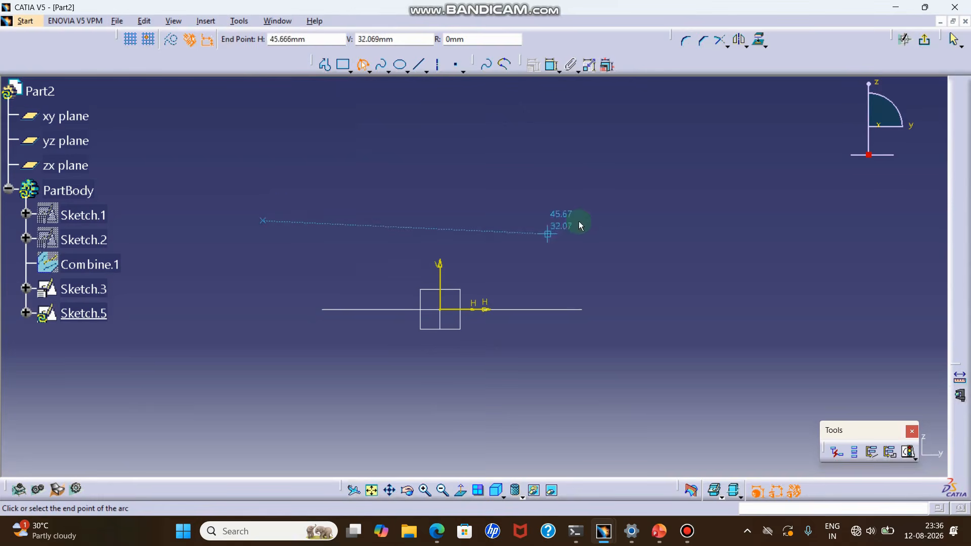
left_click(610, 218)
left_click(530, 225)
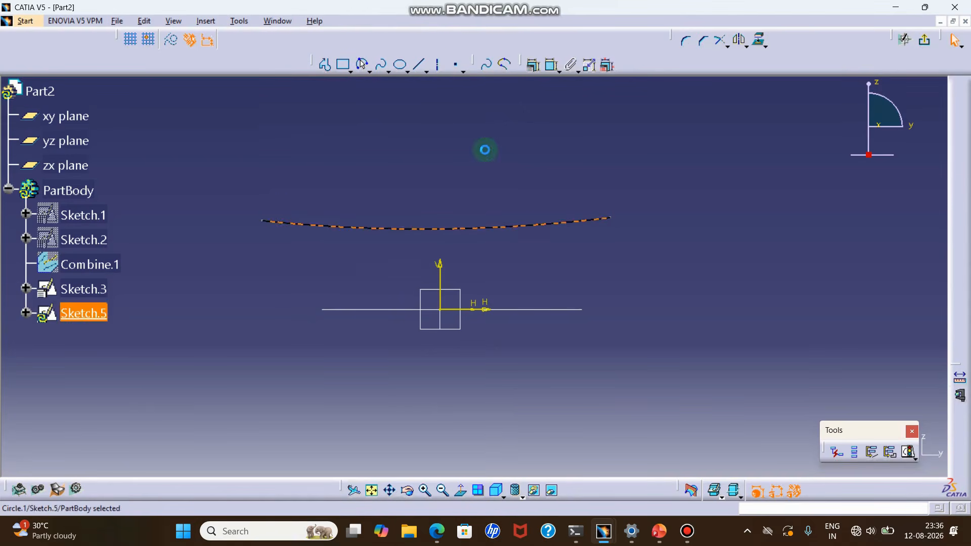
Dimension the distance between the arc and the H axis and set it to 50 mm
left_click(447, 227)
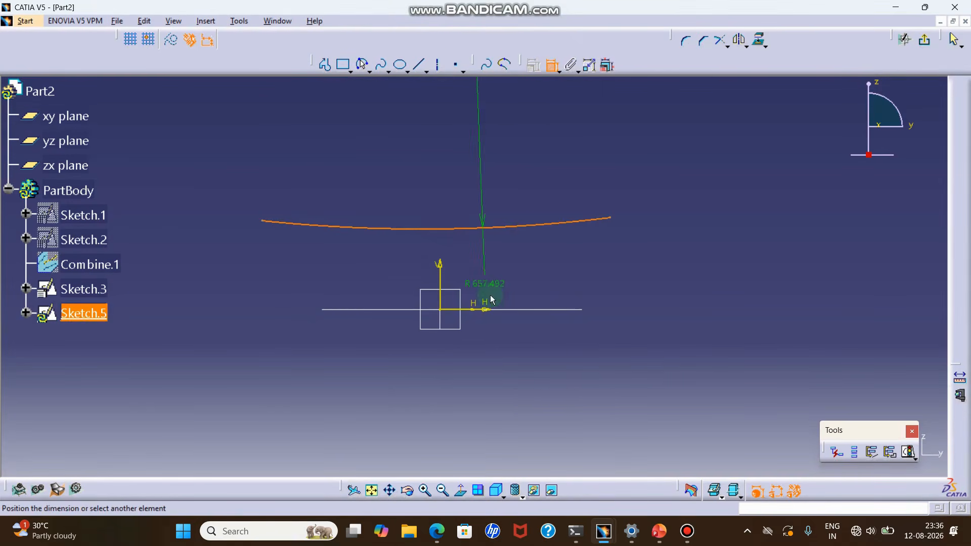
left_click(487, 310)
left_click(621, 260)
double_click(622, 261)
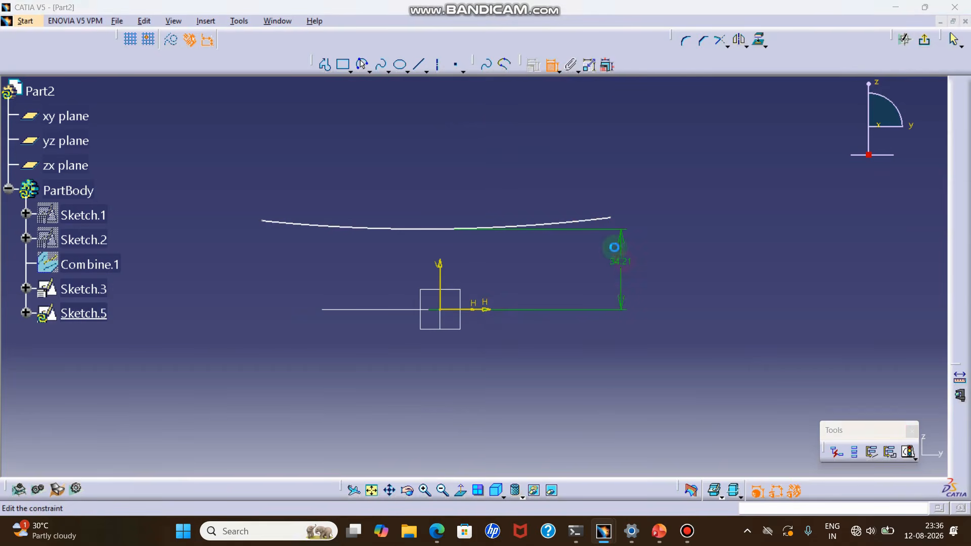
type("50")
key("Return")
Dimension the arc's radius and set it to 400 mm
left_click(520, 190)
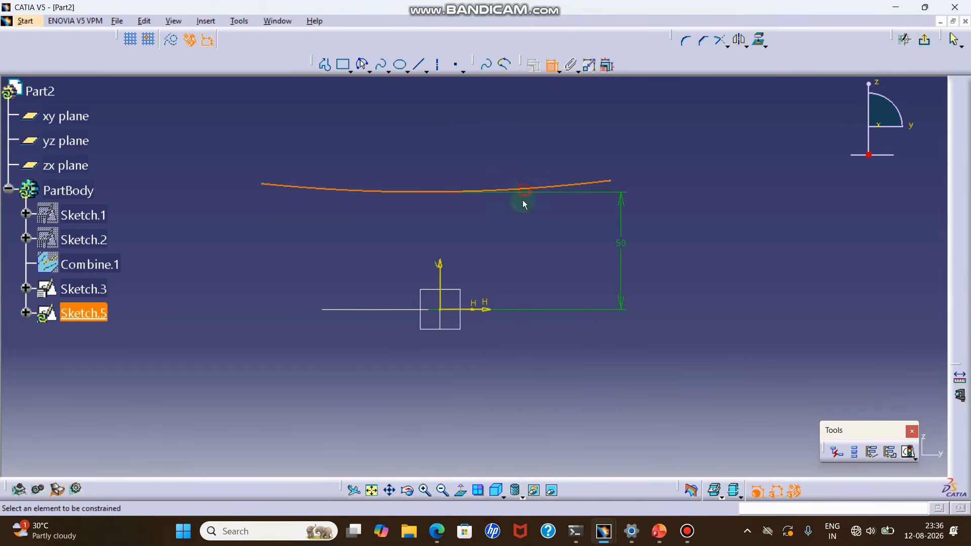
left_click(523, 234)
double_click(521, 231)
type("400")
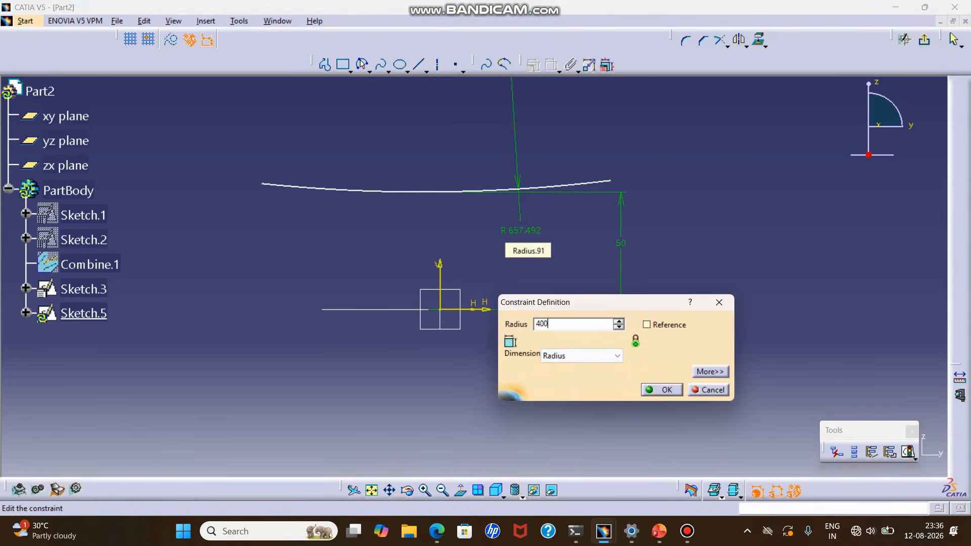
key("Return")
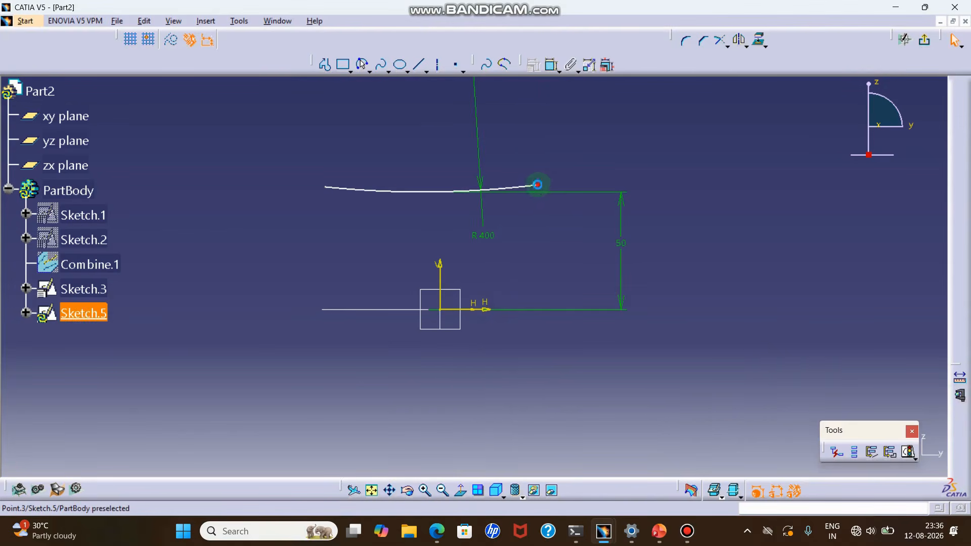
Constrain the arc's two endpoints to be symmetric about the V axis
left_click(441, 272, "ctrl")
left_click(534, 65)
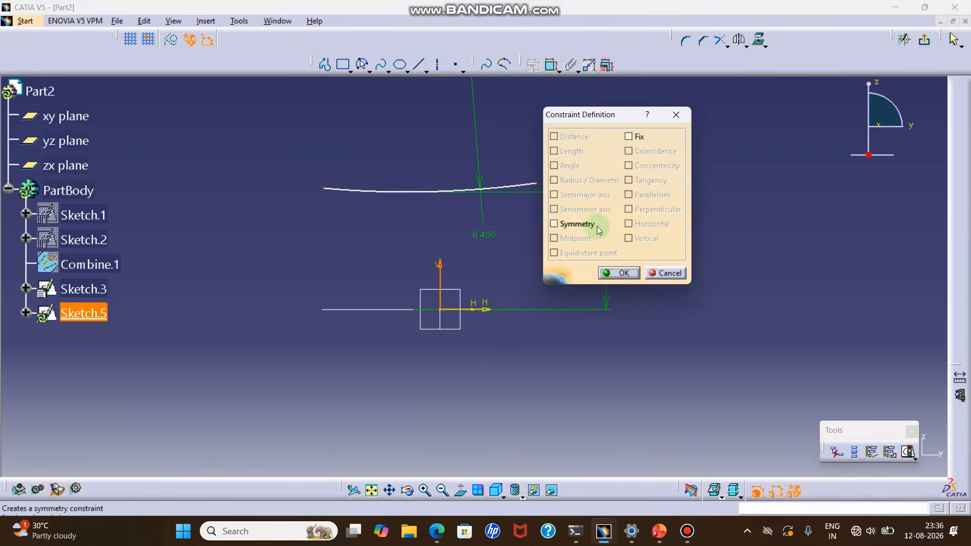
left_click(596, 224)
left_click(622, 273)
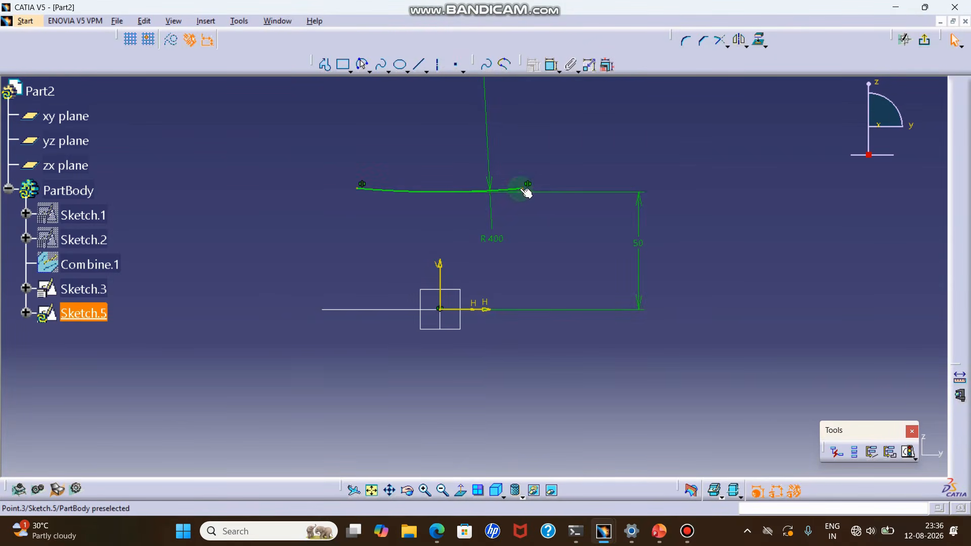
Stretch the arc's ends outward well past the closed profile's width and exit the sketch
left_click_drag(527, 188, 631, 168)
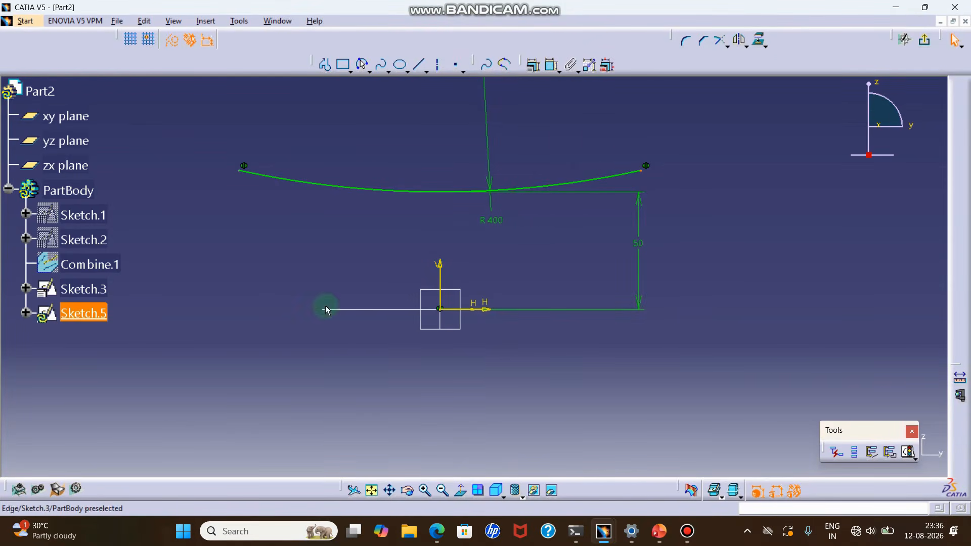
left_click(734, 135)
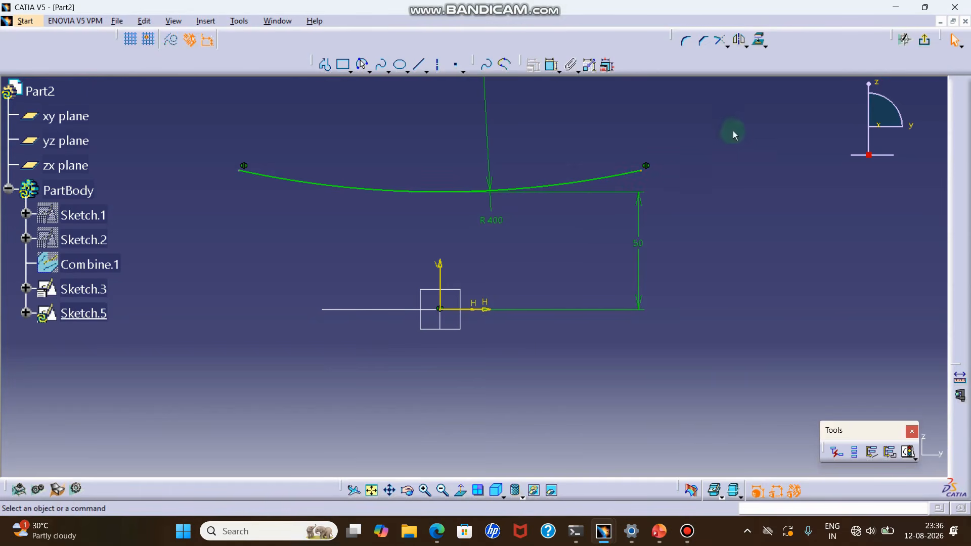
left_click(922, 44)
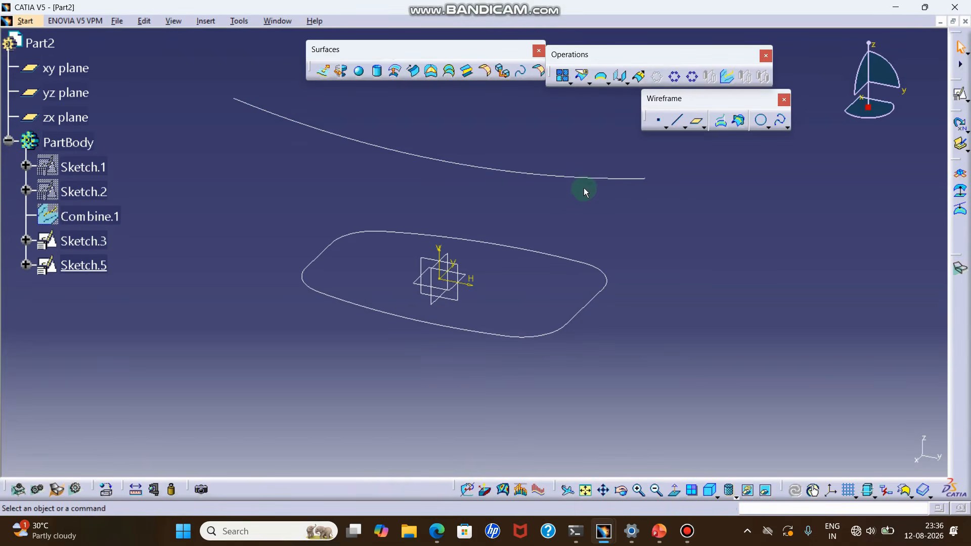
Combine the new arc sketch with the closed profile sketch on the xy plane, using the Normal combine type
mouse_move(562, 178)
middle_mouse_down()
mouse_move(557, 207)
mouse_move(571, 234)
middle_mouse_up()
left_click(727, 77)
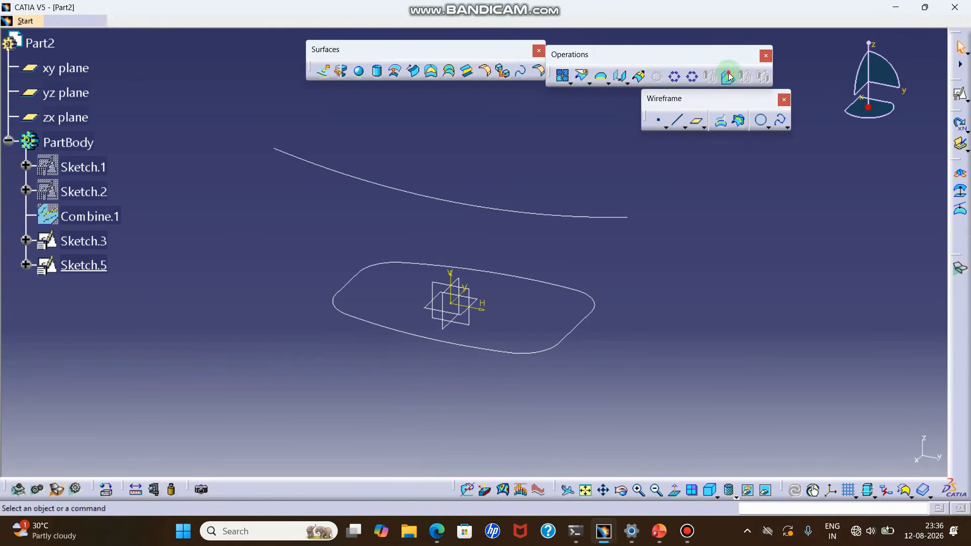
left_click(619, 217)
left_click(581, 297)
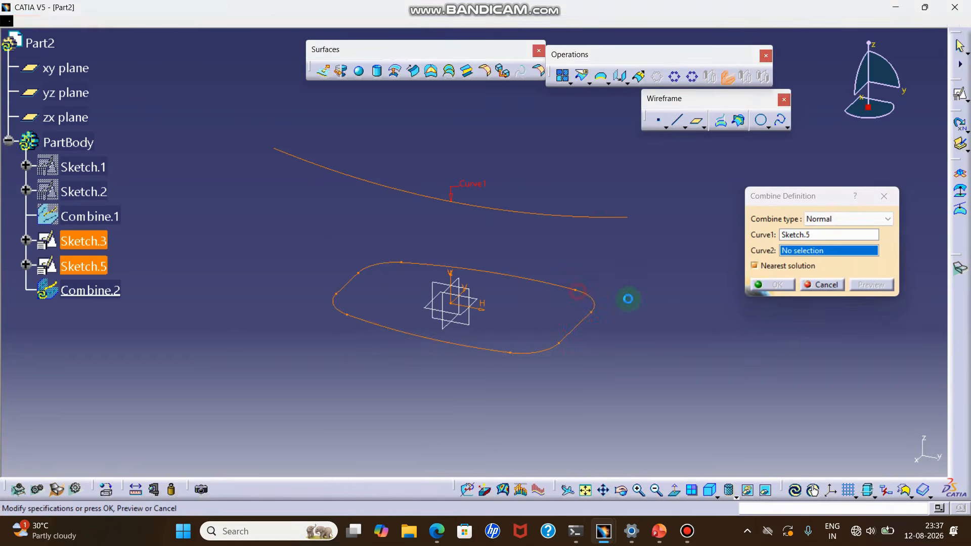
left_click(762, 285)
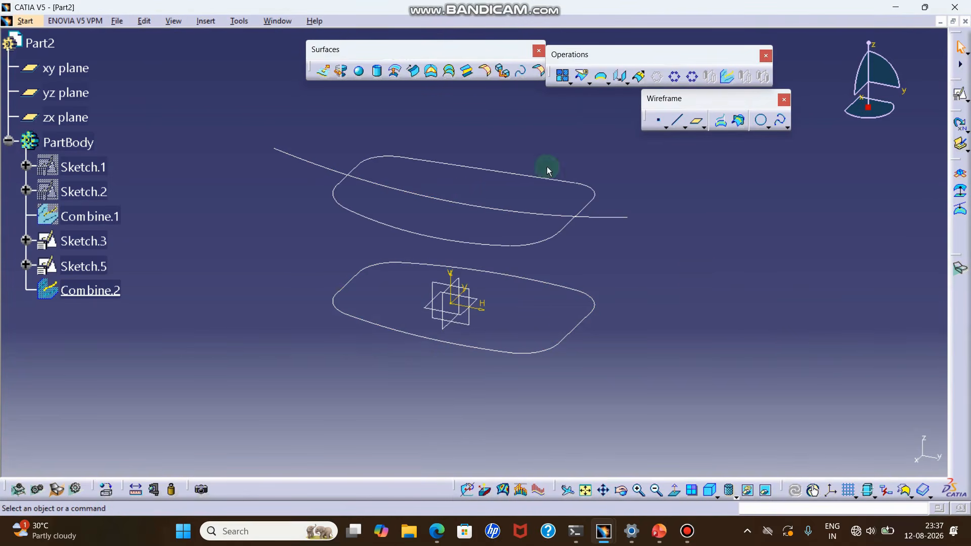
Hide Sketch.3 and Sketch.5 and show the Combine.1 curve again
left_click(72, 270)
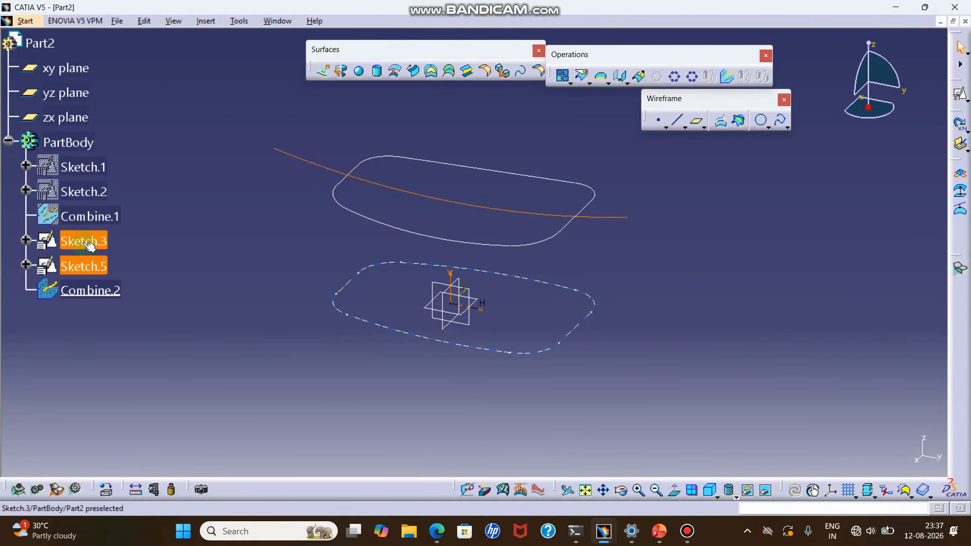
left_click(83, 242, "ctrl")
right_click(85, 243)
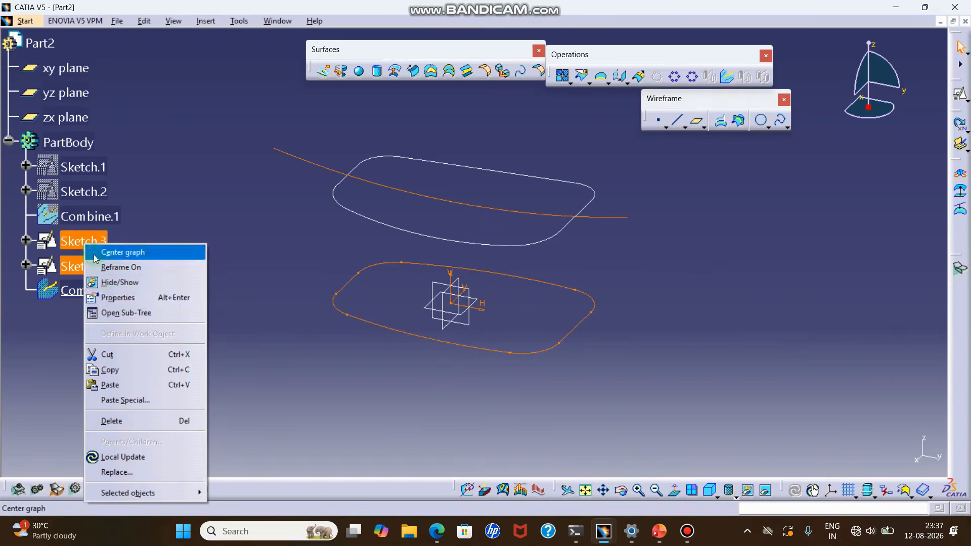
left_click(120, 282)
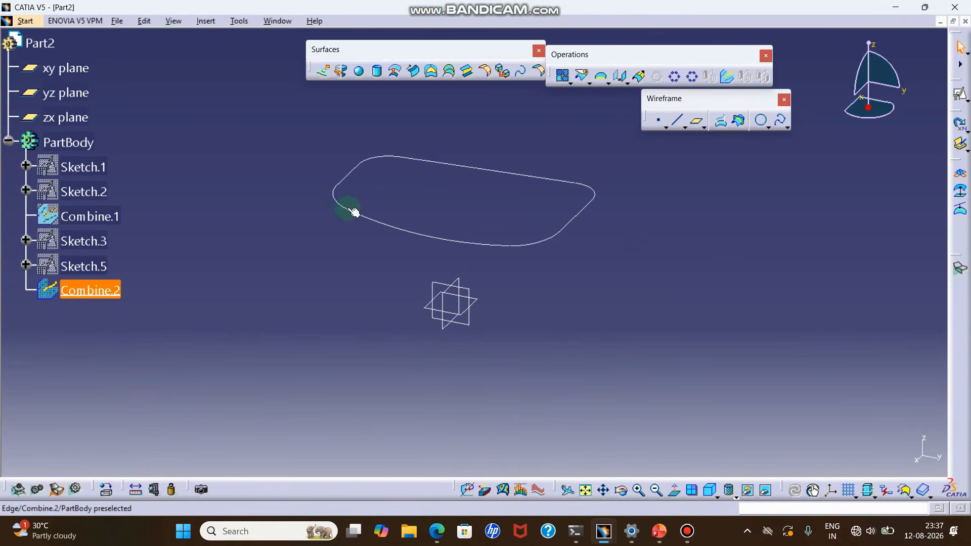
right_click(113, 221)
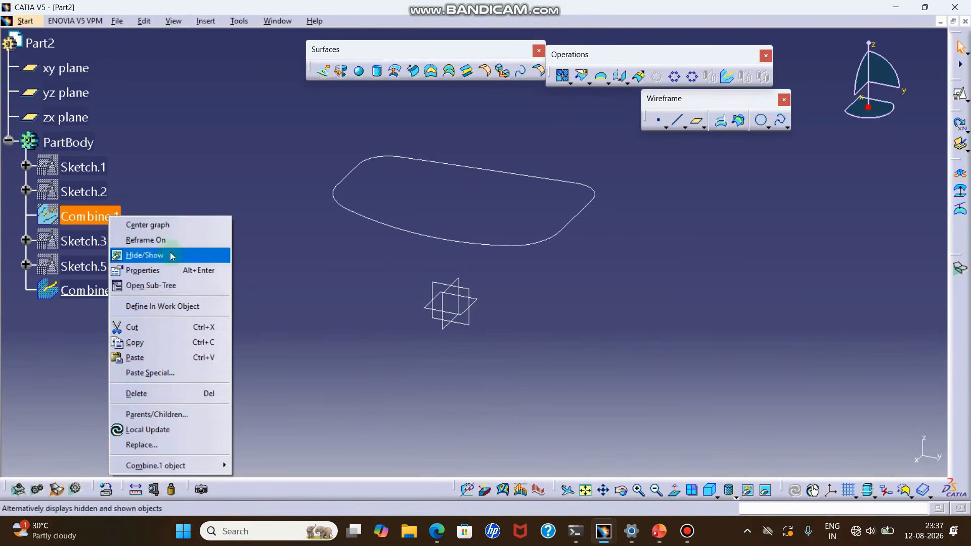
left_click(154, 254)
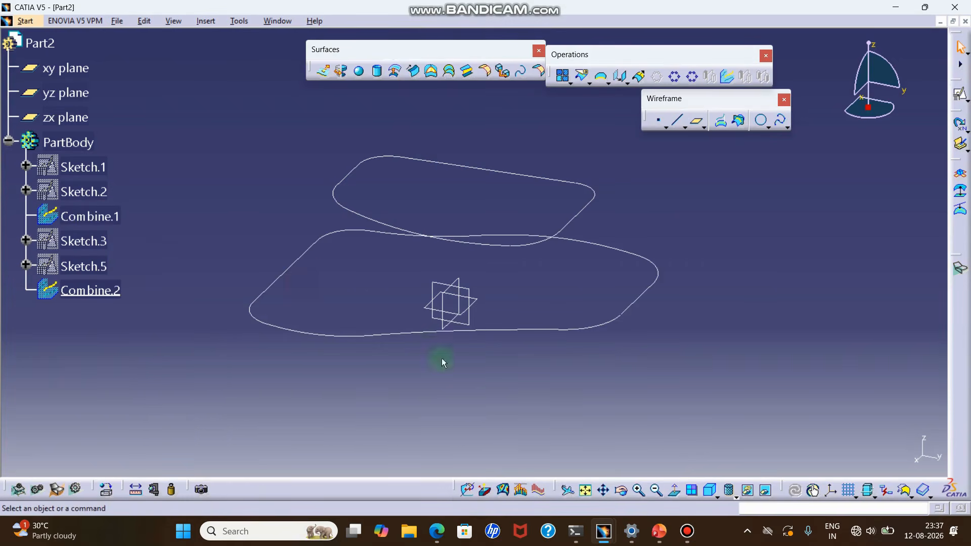
Start another positioned sketch on the yz plane with both combined curves in view
left_click(621, 490)
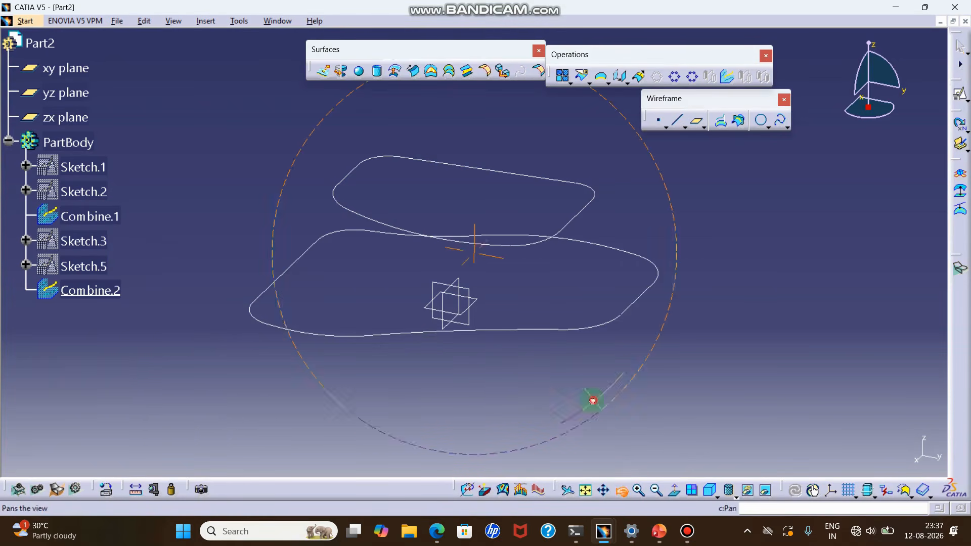
mouse_move(590, 402)
left_mouse_down()
mouse_move(511, 342)
mouse_move(588, 390)
left_mouse_up()
middle_click_drag(480, 342, 581, 400)
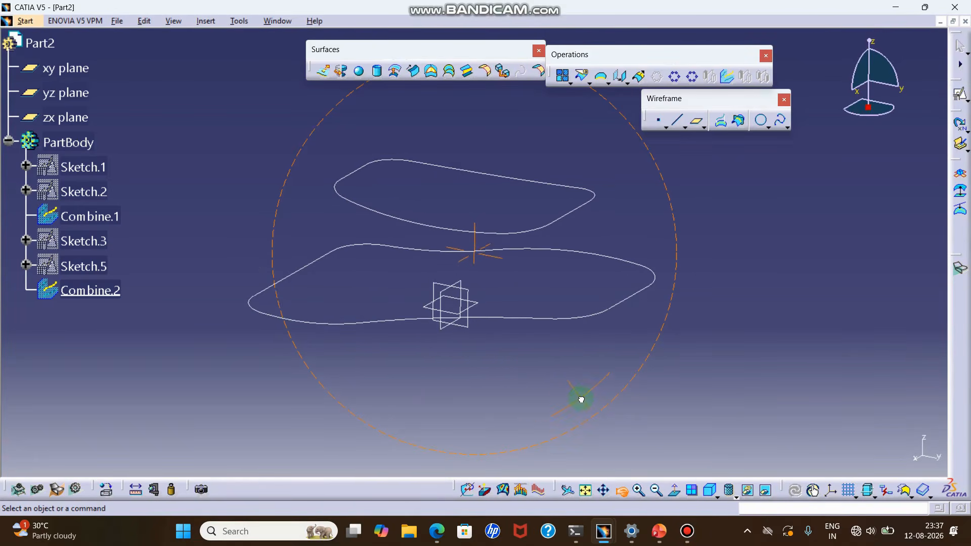
left_click(960, 95)
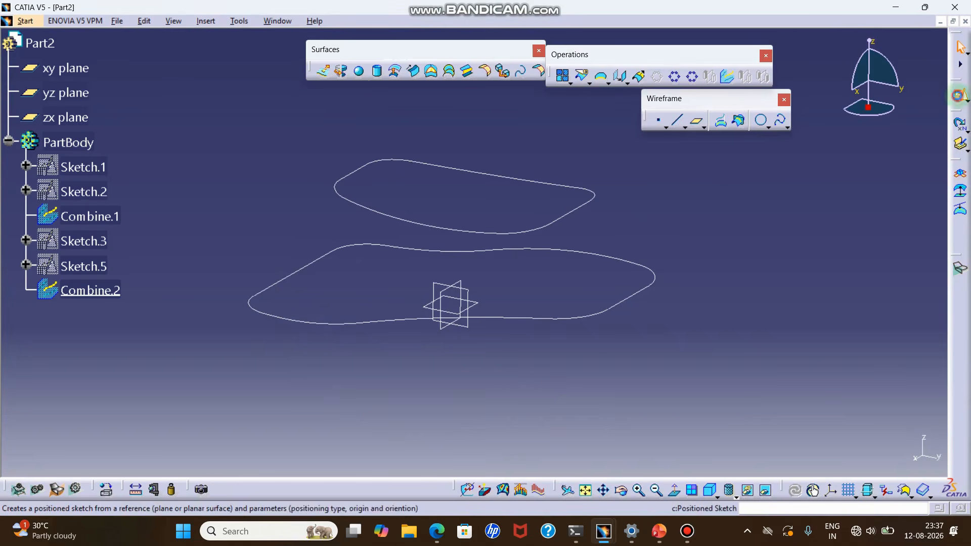
left_click(473, 296)
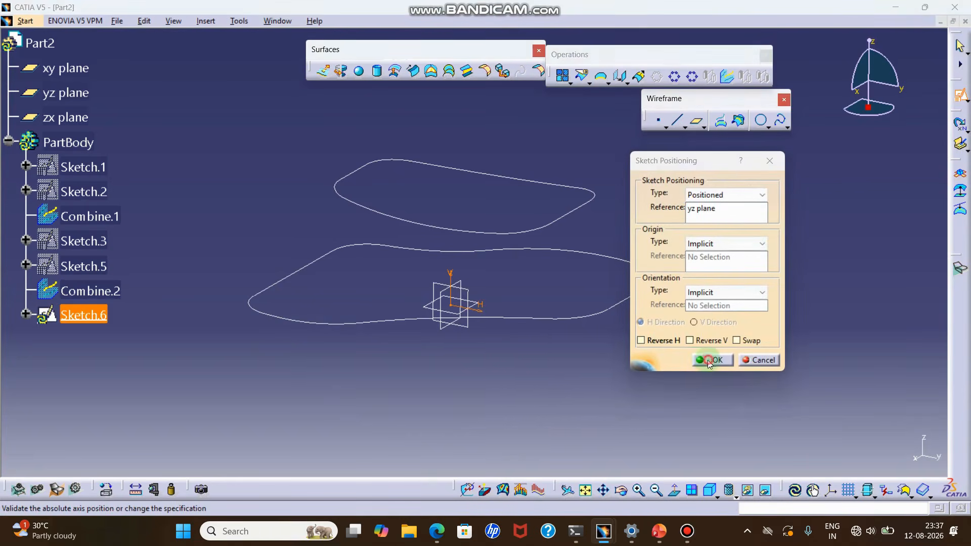
left_click(713, 360)
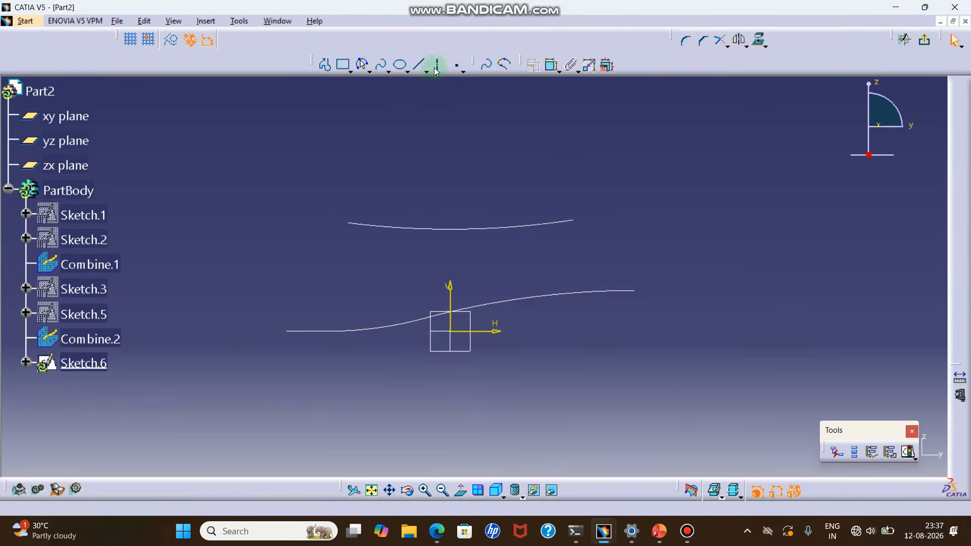
Sketch a slightly bulging three-point arc just beyond the positive-H ends of the upper and lower combined curves
left_click(362, 65)
left_click(587, 219)
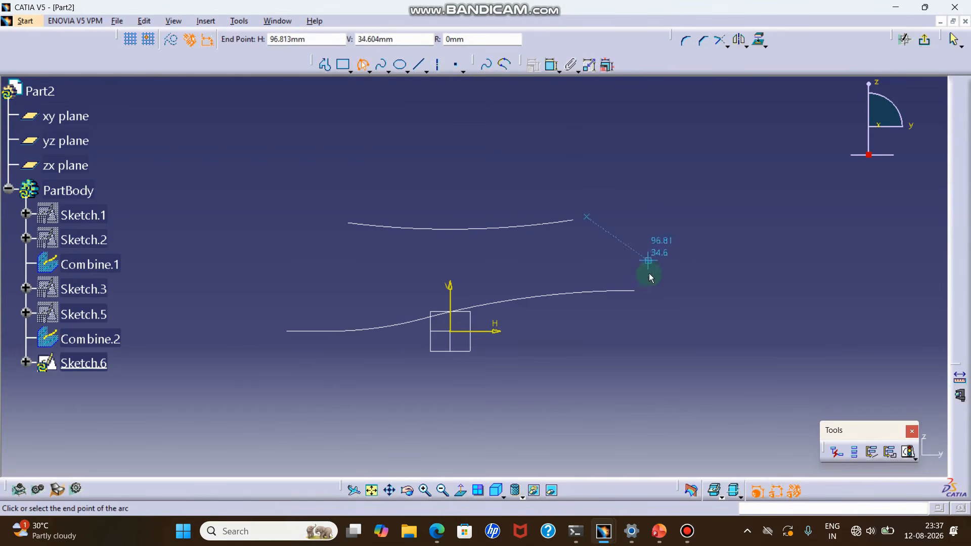
left_click(650, 287)
left_click(628, 259)
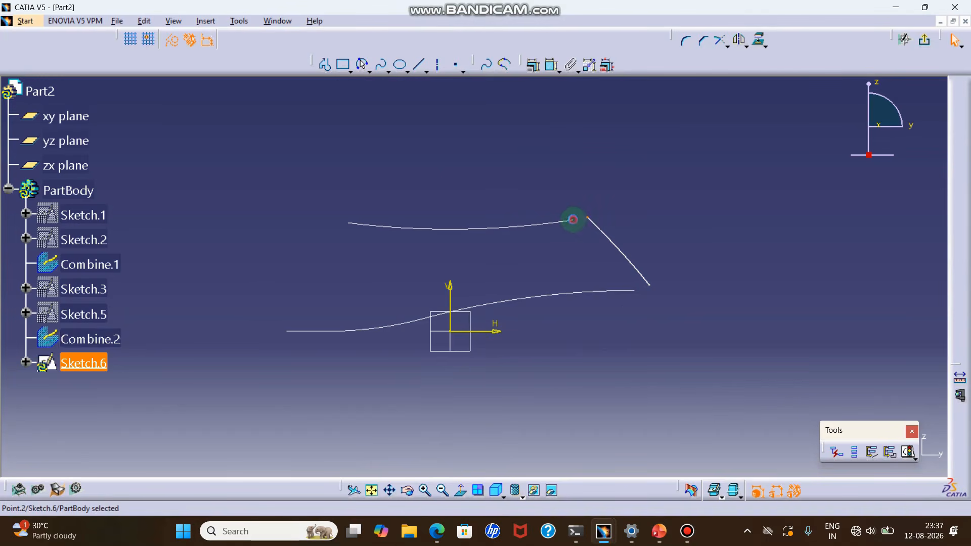
Make the arc's upper endpoint coincident with the upper combined curve's end and its lower endpoint coincident with the lower combined curve's end
left_click(572, 220, "ctrl")
left_click(552, 65)
right_click(624, 162)
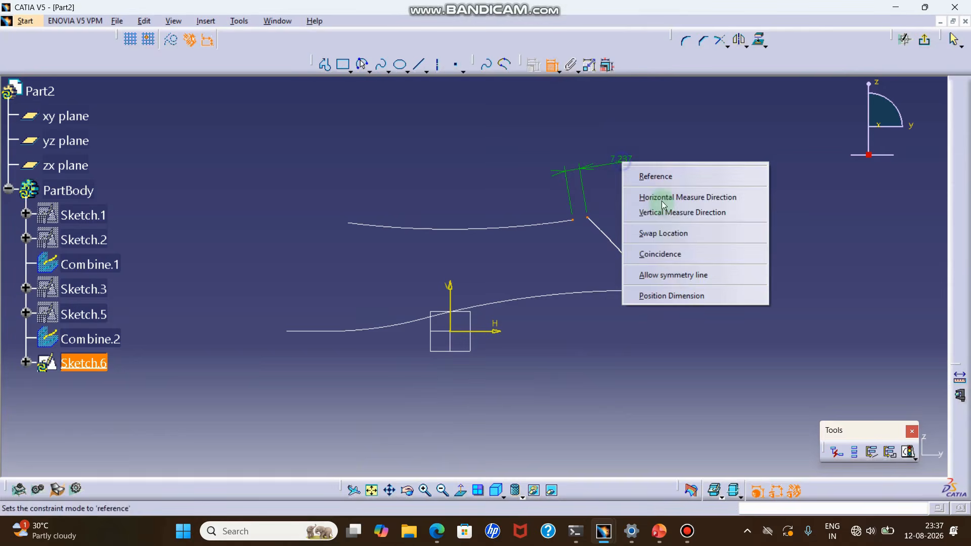
left_click(676, 254)
left_click(636, 293, "ctrl")
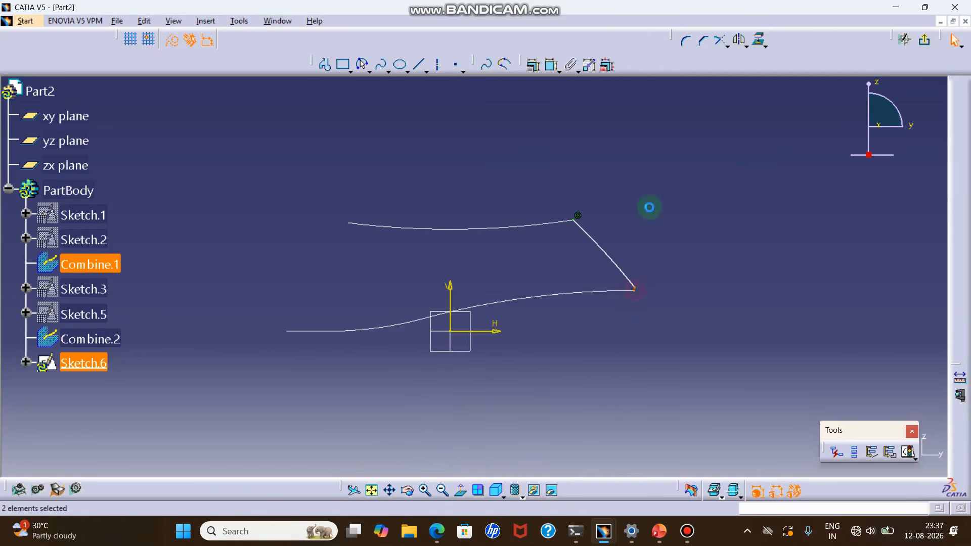
left_click(552, 65)
right_click(676, 223)
left_click(740, 313)
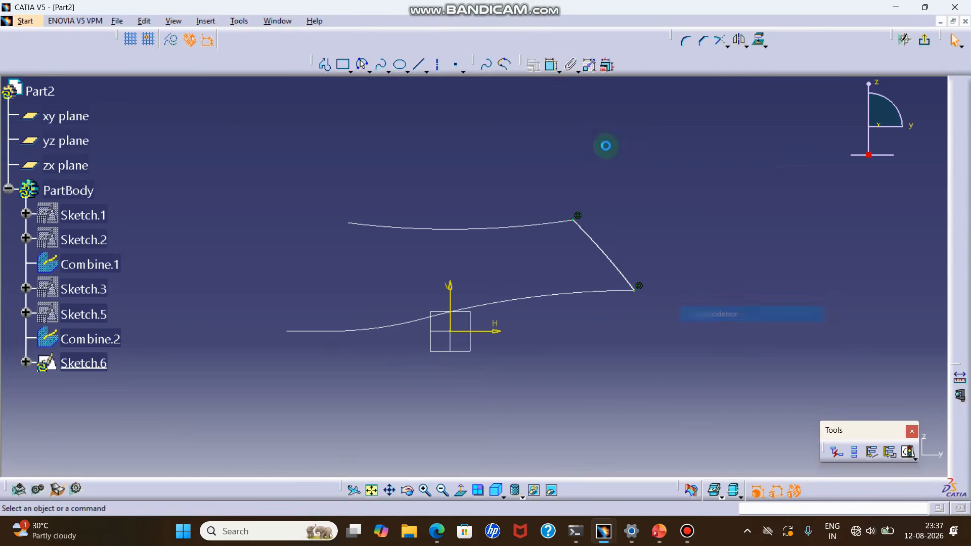
Dimension the radius of the arc at the positive-H ends of the combined curves and set it to 100 mm
left_click(598, 245)
left_click(651, 202)
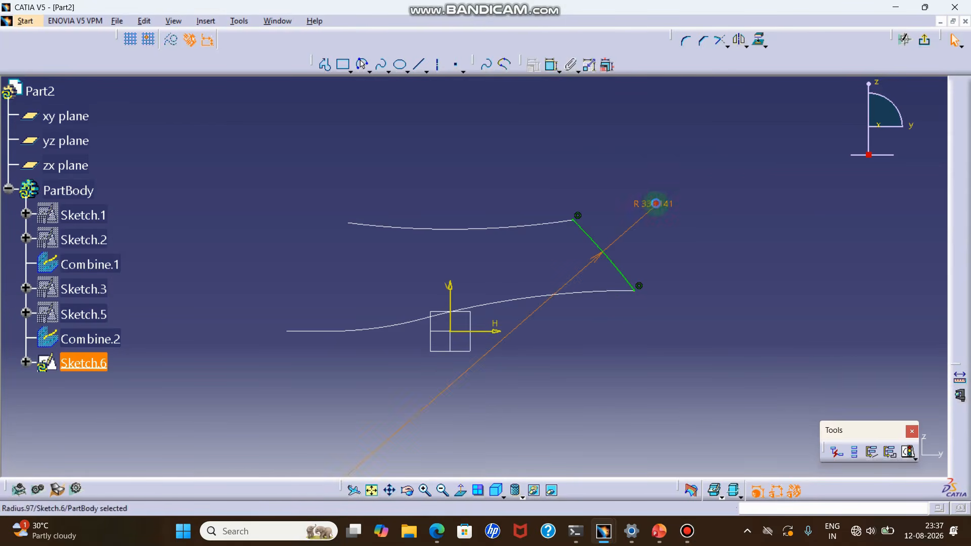
double_click(653, 199)
type("100")
key("Return")
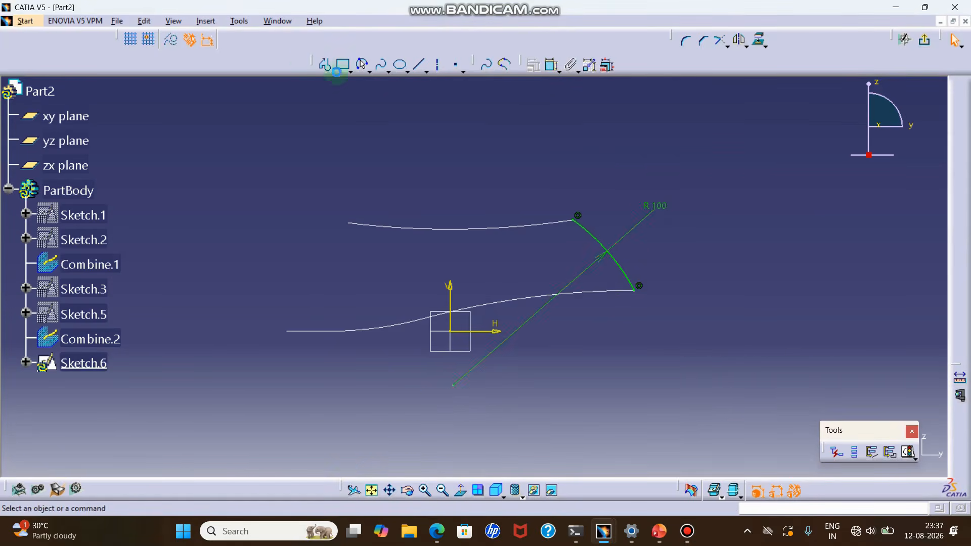
left_click(363, 65)
left_click(329, 223)
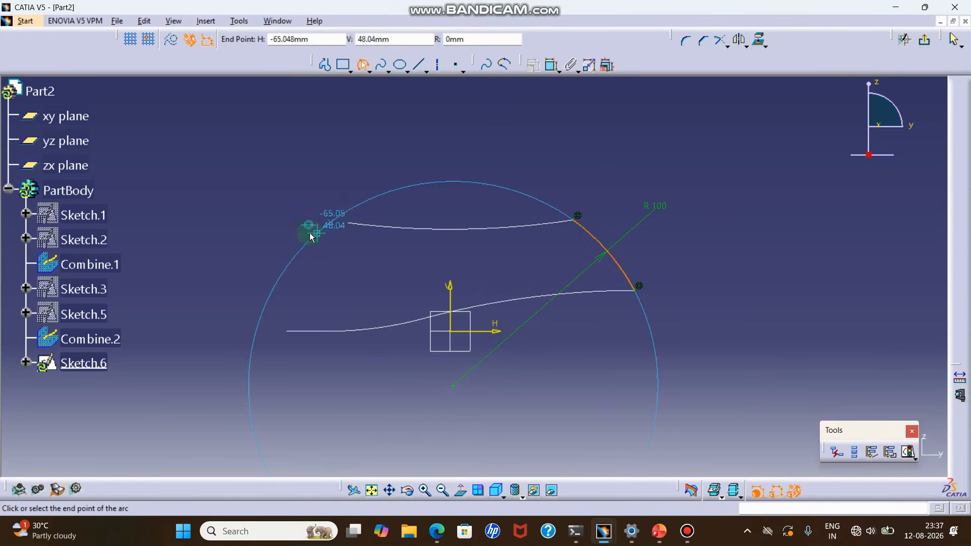
key("Escape")
Sketch an outward-bulging three-point arc just beyond the negative-H ends of the upper and lower combined curves
left_click(363, 66)
left_click(336, 227)
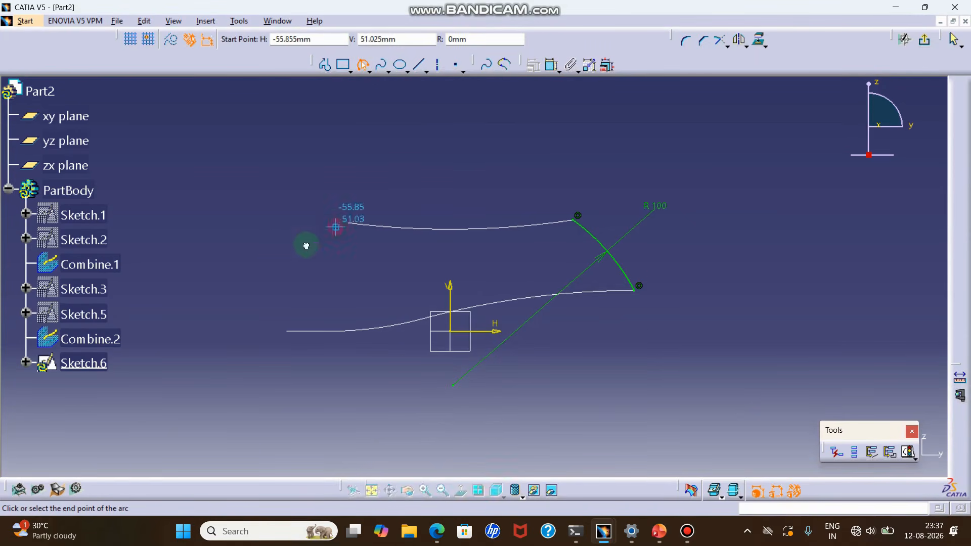
left_click(278, 312)
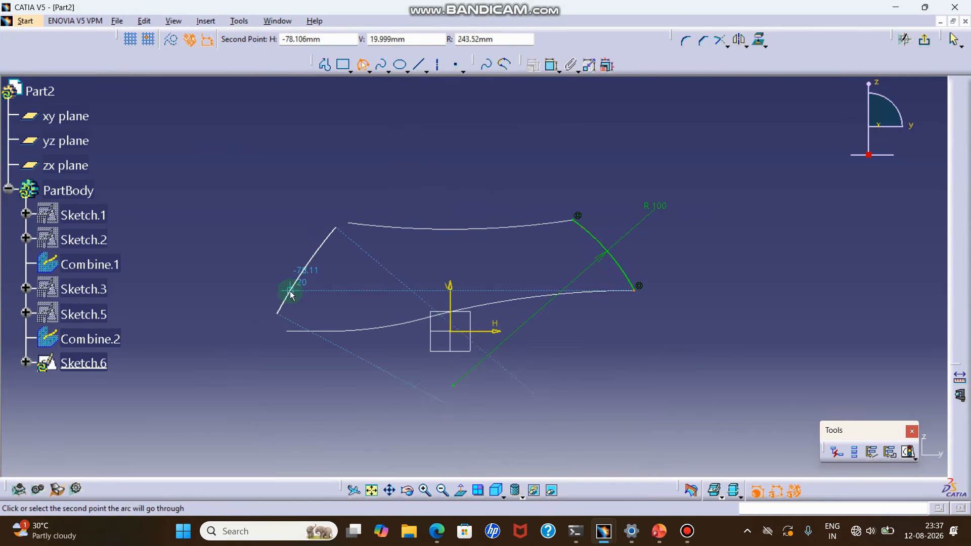
left_click(290, 291)
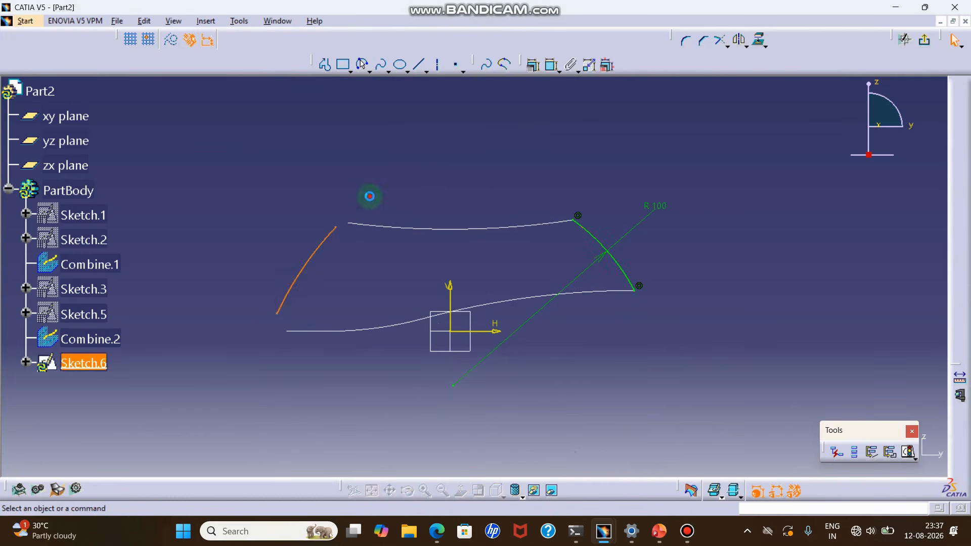
Make the new arc's upper and lower endpoints coincident with the negative-H ends of the upper and lower combined curves
left_click(347, 221, "ctrl")
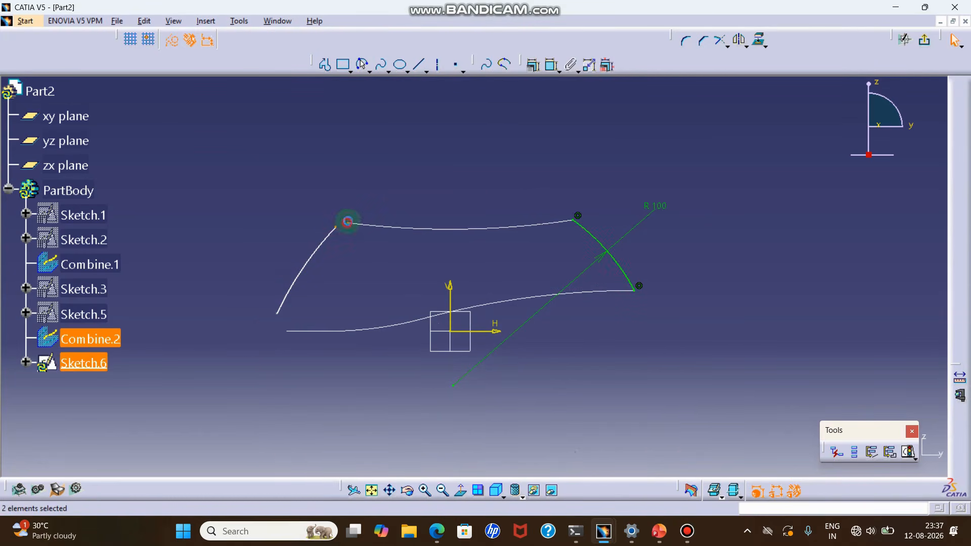
left_click(546, 67)
right_click(325, 117)
left_click(407, 207)
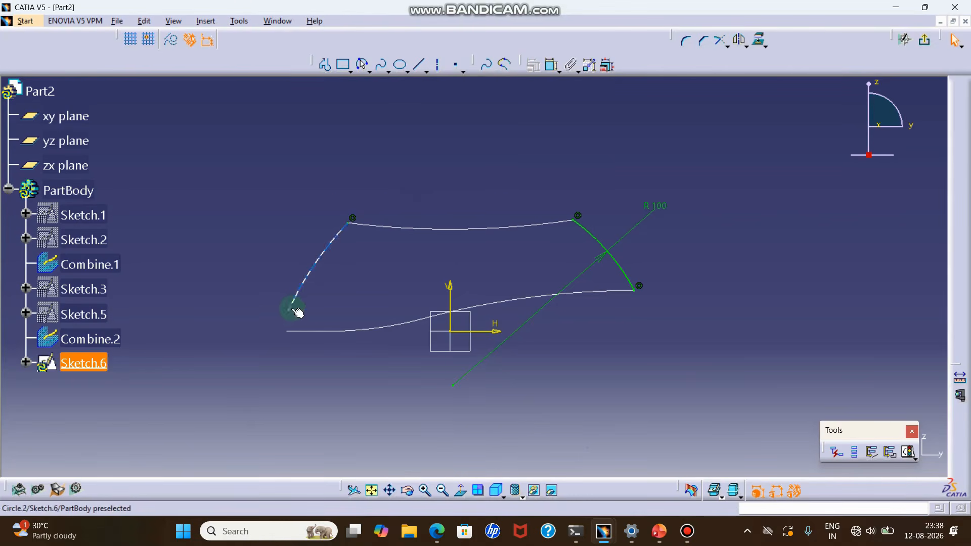
left_click(291, 325, "ctrl")
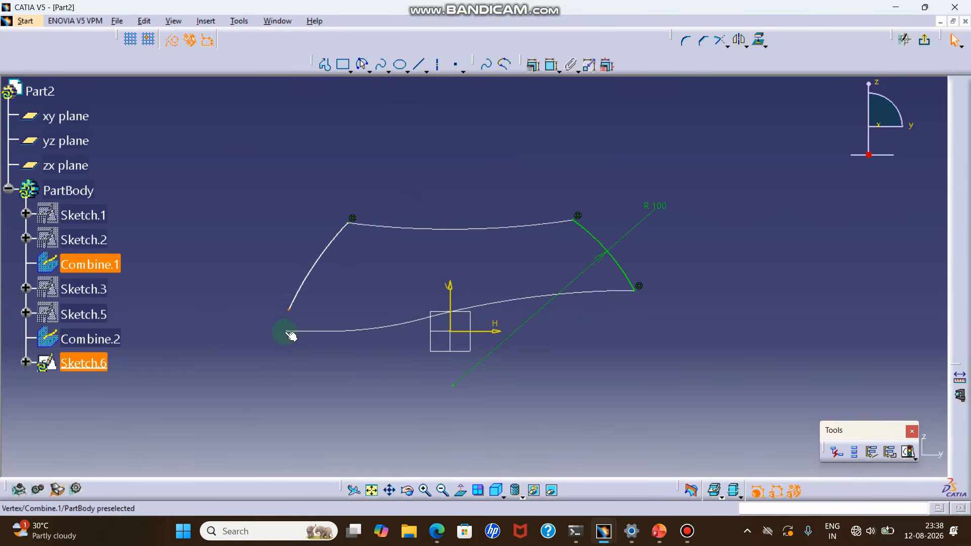
left_click(552, 65)
right_click(229, 164)
left_click(273, 256)
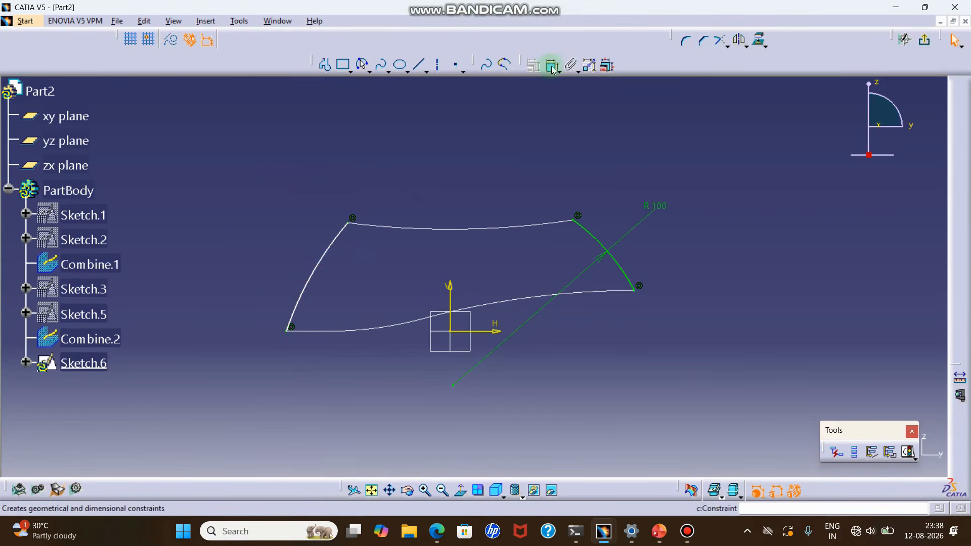
Dimension the negative-H arc with a radius of 100 mm and exit the sketch
left_click(347, 235)
left_click(281, 211)
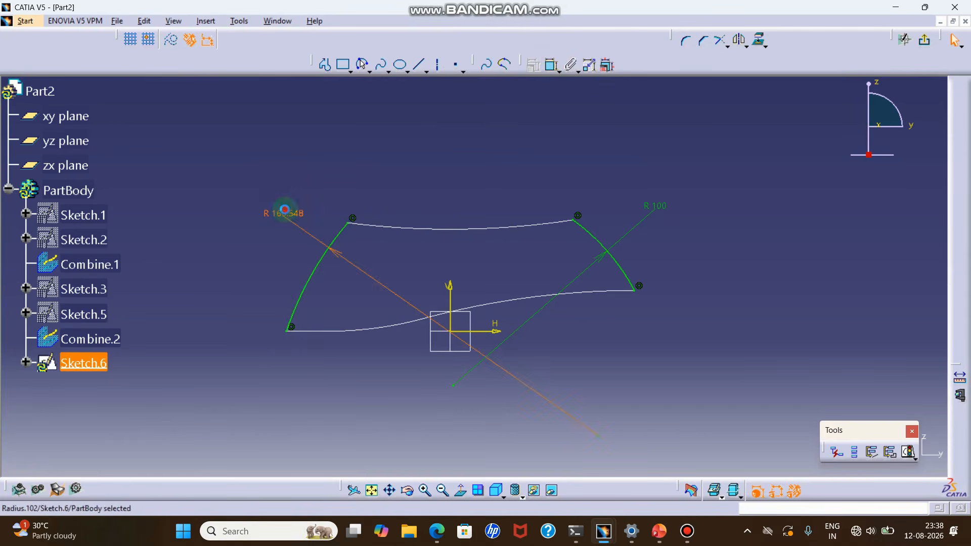
double_click(283, 213)
type("100")
key("Return")
left_click(860, 82)
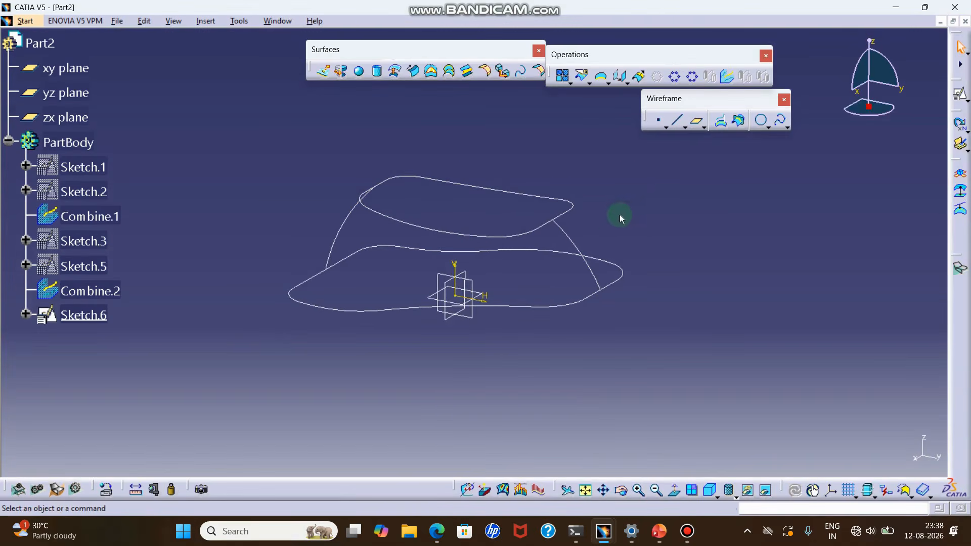
middle_click_drag(620, 214, 585, 256)
left_click(91, 315)
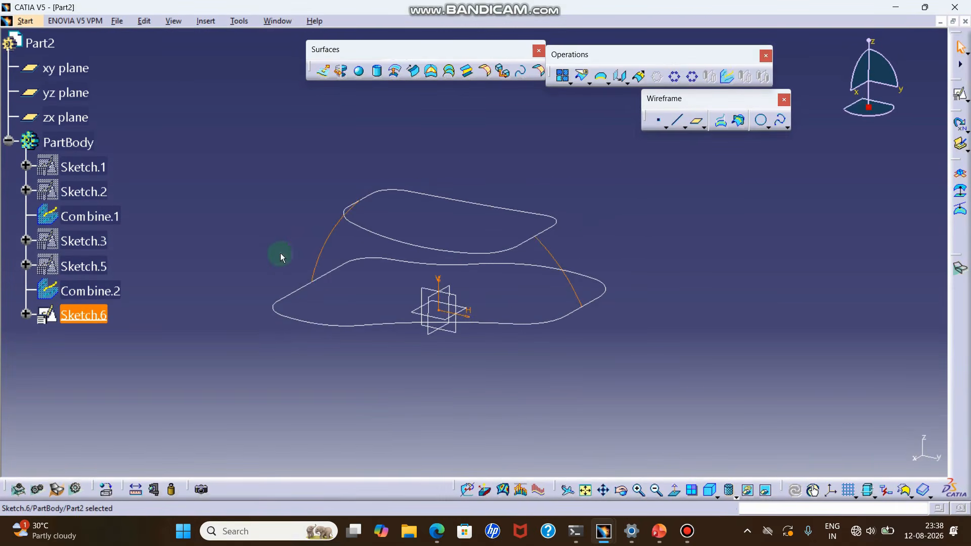
left_click(562, 263)
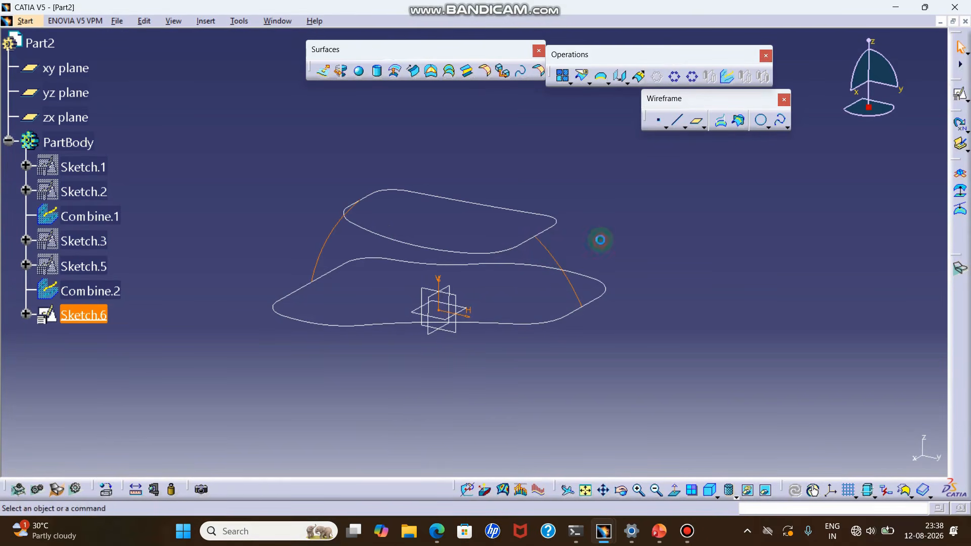
left_click(600, 239)
Disassemble Sketch.6 into all its cells so each side arc becomes a separate curve
left_click(91, 316)
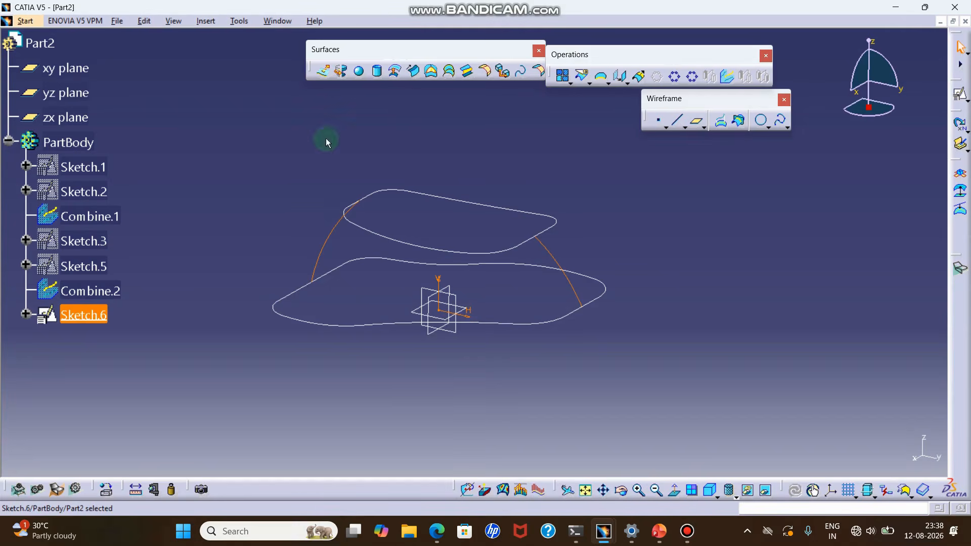
left_click(563, 76)
left_click(572, 82)
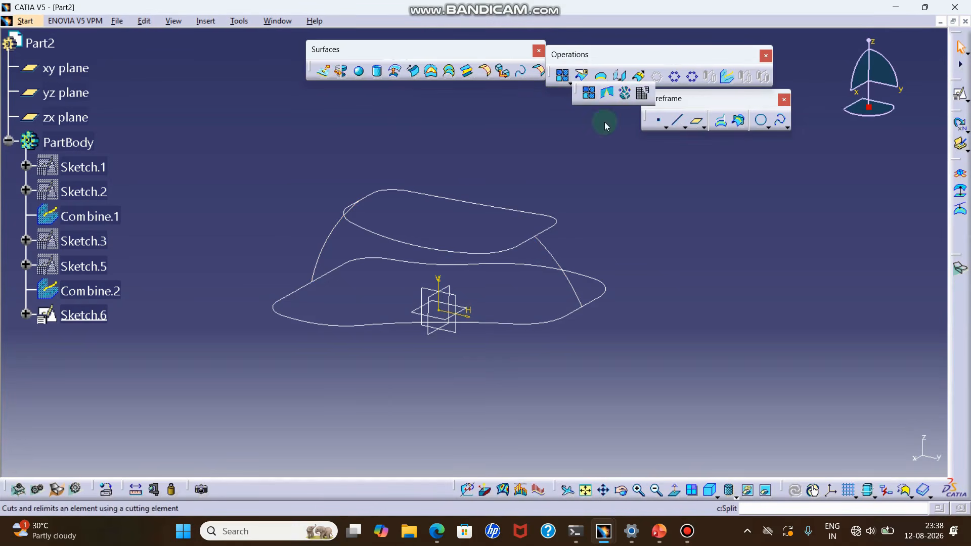
left_click(644, 96)
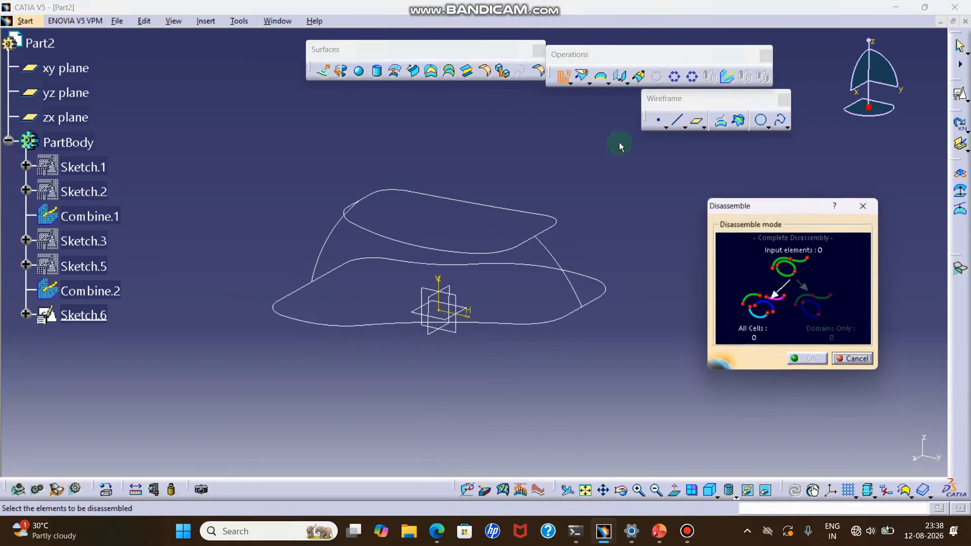
left_click(86, 316)
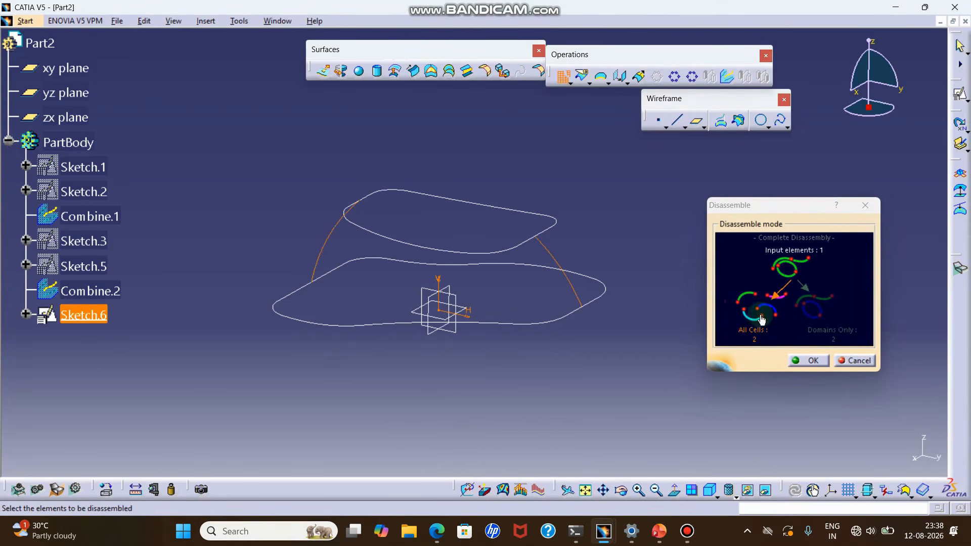
left_click(813, 360)
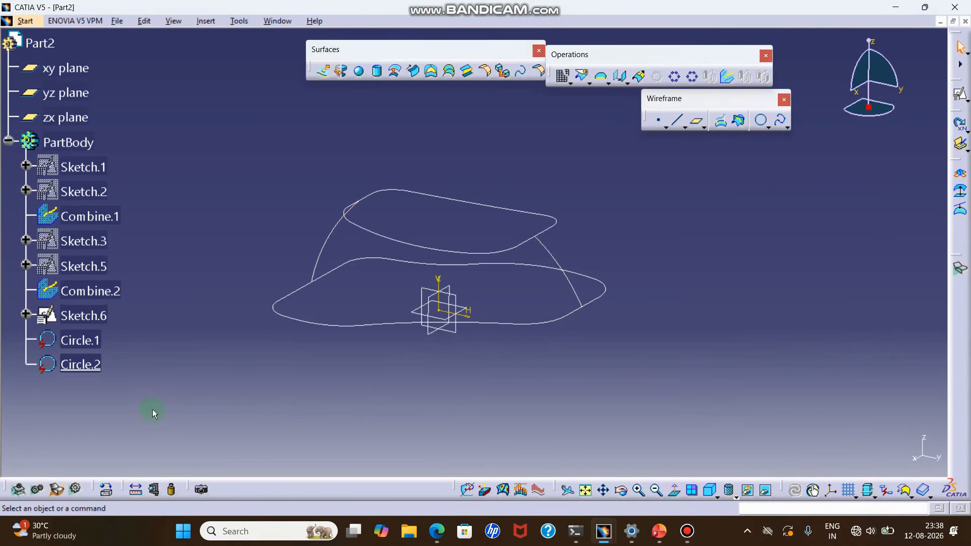
Hide Sketch.6 and highlight each of the two disassembled arcs in turn to check them
left_click(84, 338)
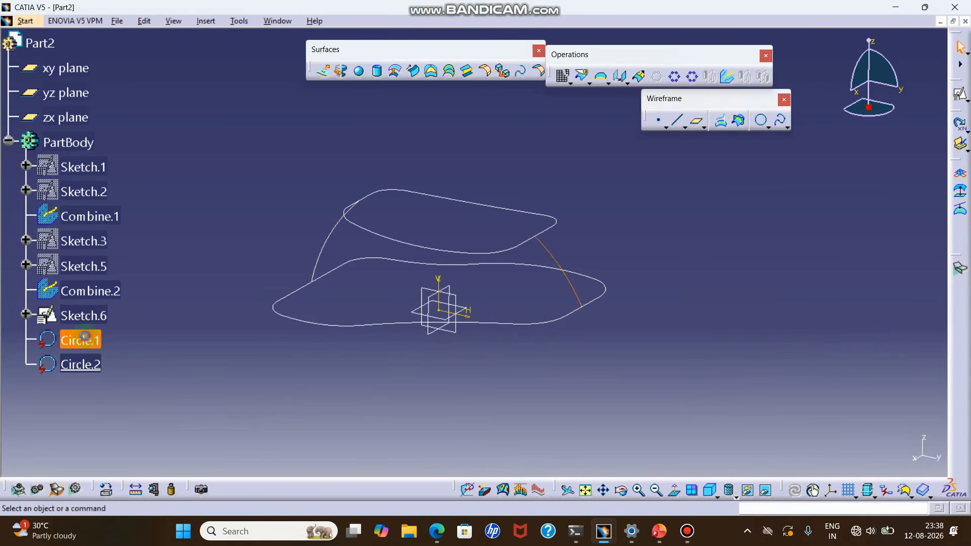
left_click(100, 368)
right_click(100, 317)
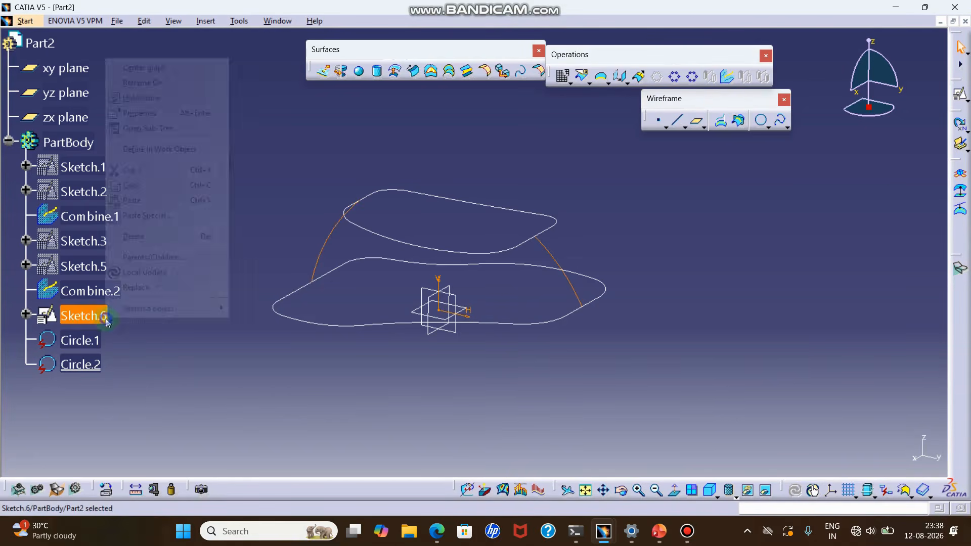
left_click(160, 98)
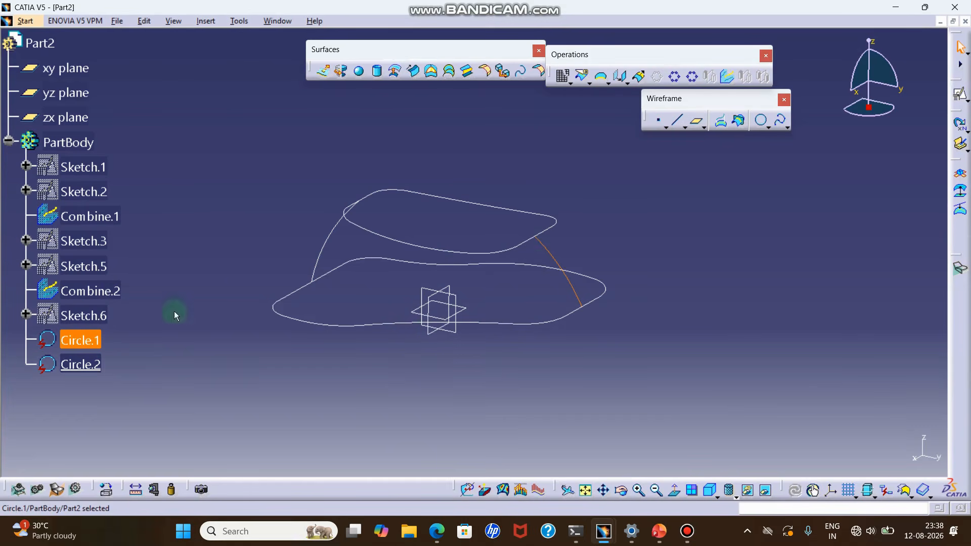
left_click(93, 363)
left_click(275, 200)
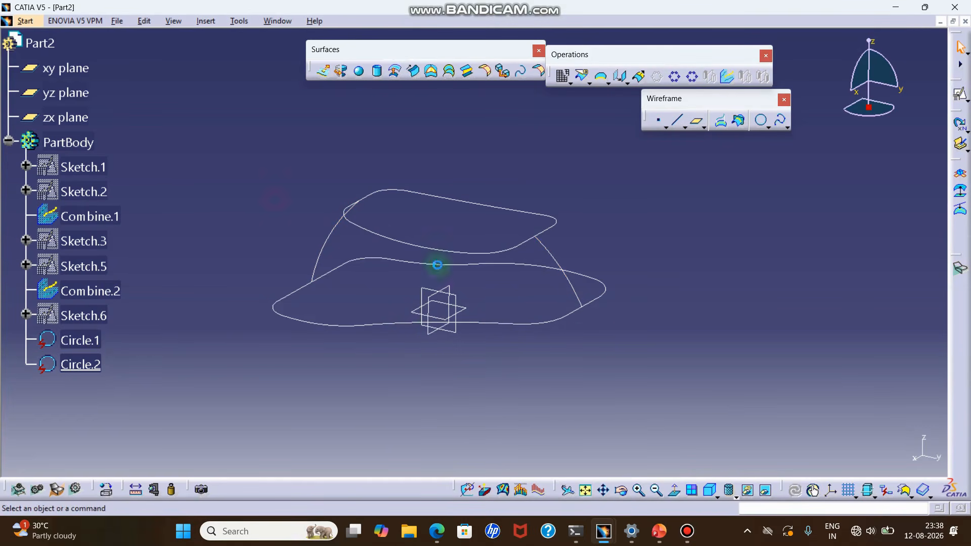
Create a fill surface bounded by the closed upper curve, Combine.2
middle_click_drag(660, 459, 619, 346)
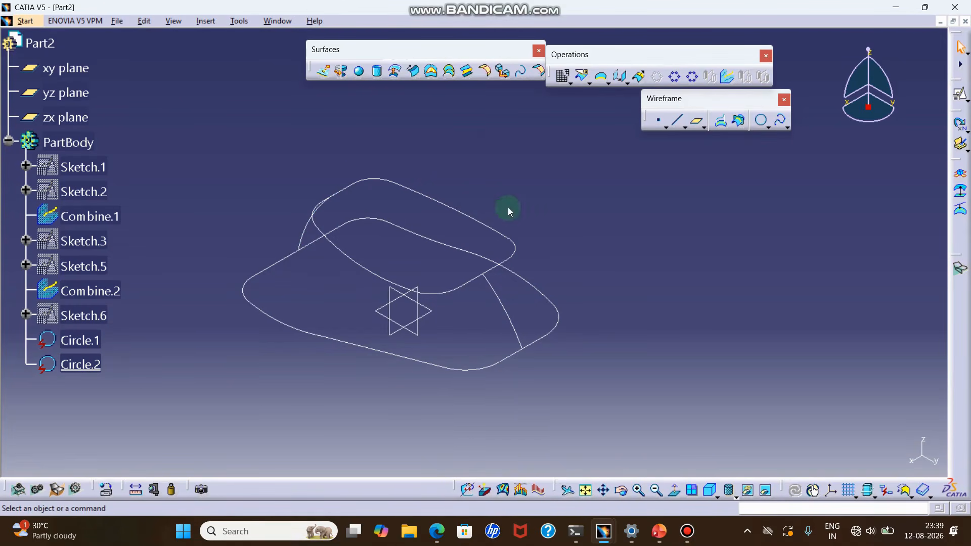
left_click(432, 72)
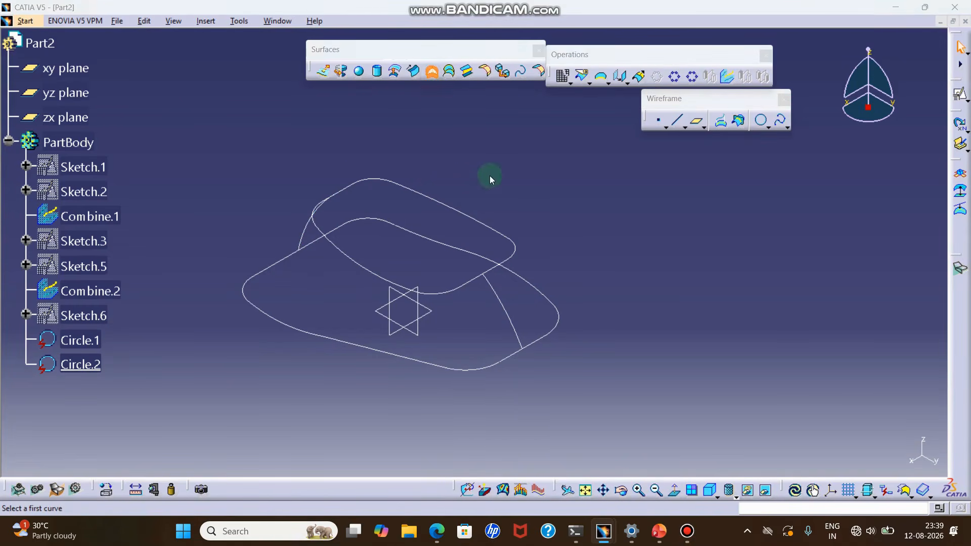
left_click(472, 213)
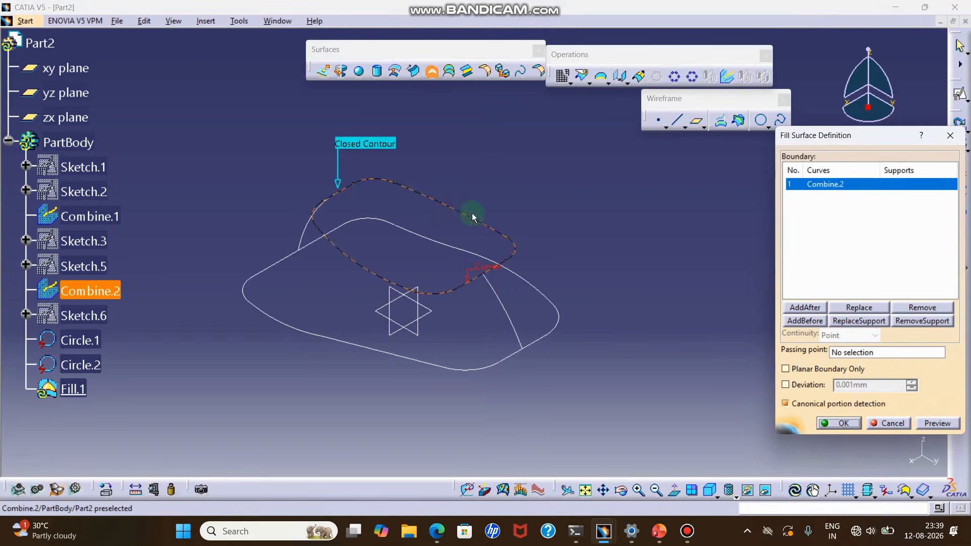
left_click(840, 423)
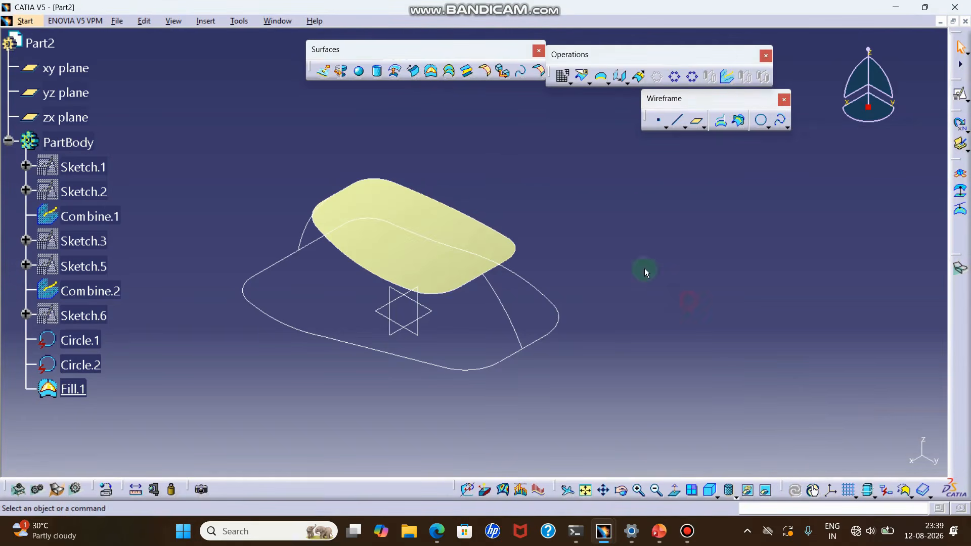
Create a fill surface bounded by the closed lower curve, Combine.1, and inspect both fills from different angles
left_click(433, 74)
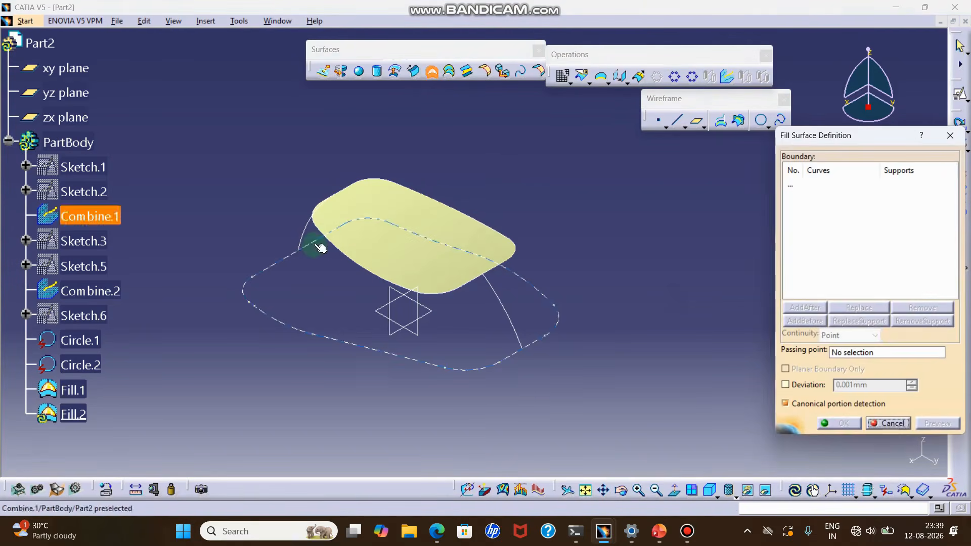
left_click(337, 262)
left_click(830, 424)
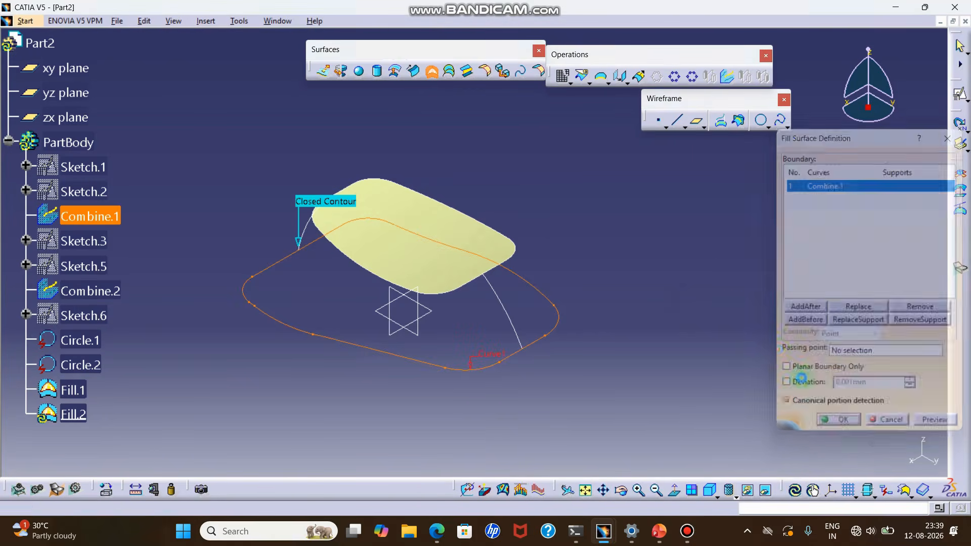
left_click(621, 490)
left_click_drag(575, 434, 493, 269)
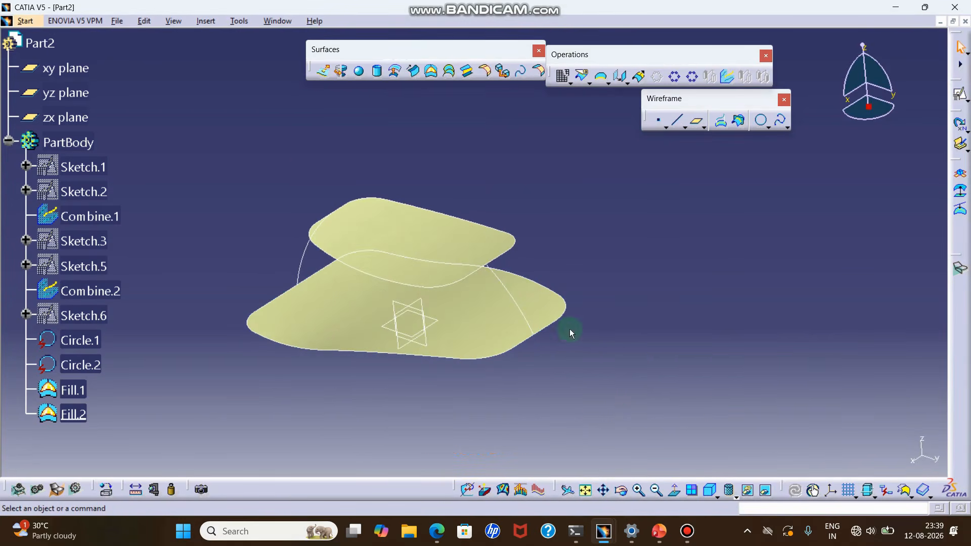
middle_click_drag(566, 332, 562, 363)
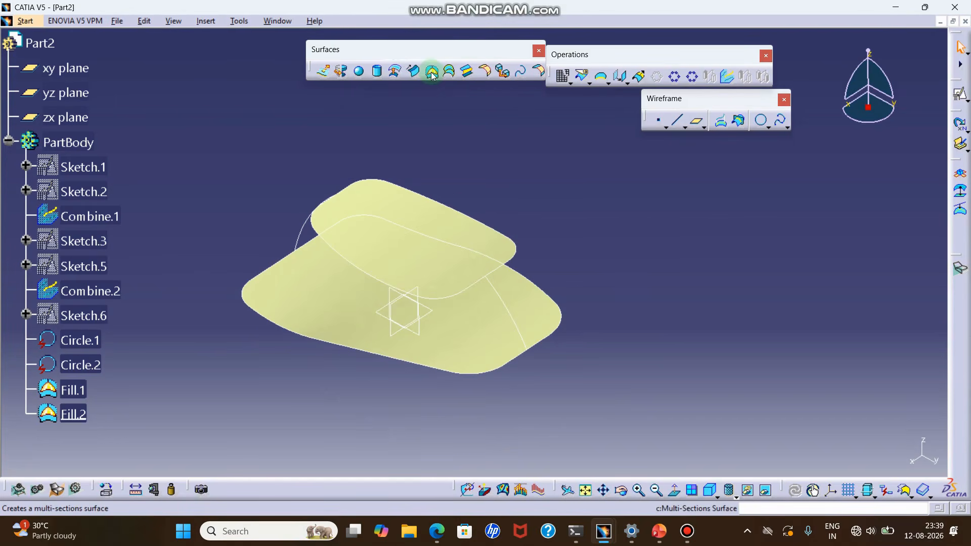
Start a multi-sections surface with Combine.2 as the first section and Combine.1 as the second, and check their closing points and directions
left_click(450, 74)
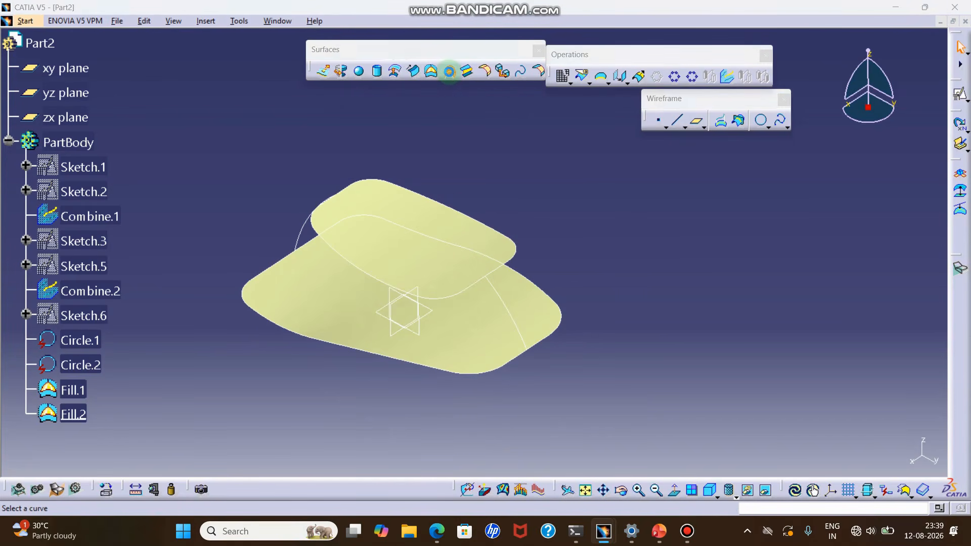
left_click(514, 255)
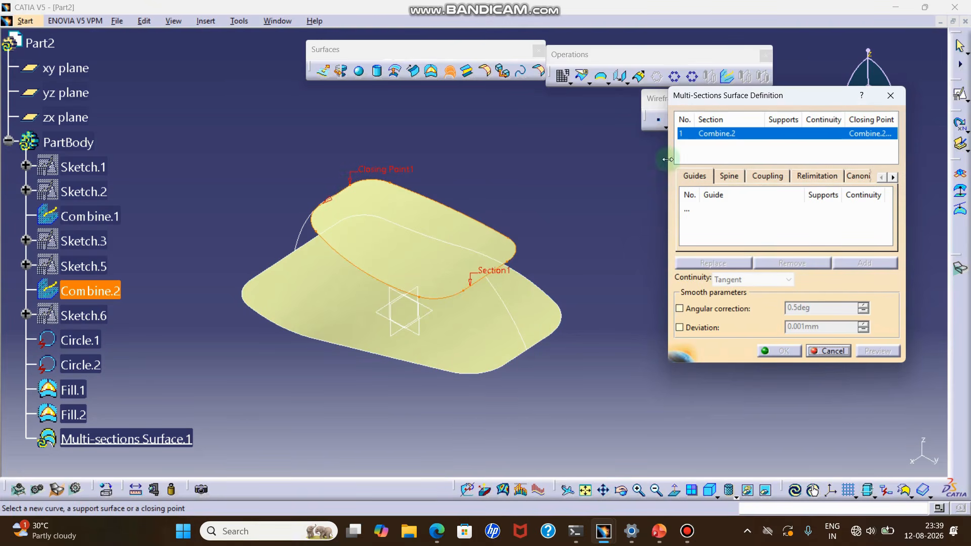
left_click(562, 329)
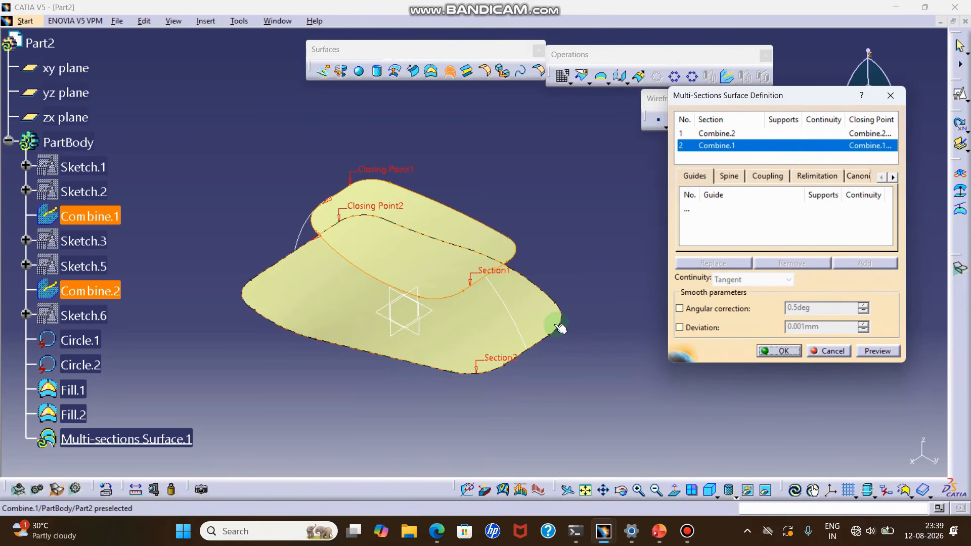
middle_click_drag(344, 258, 491, 243)
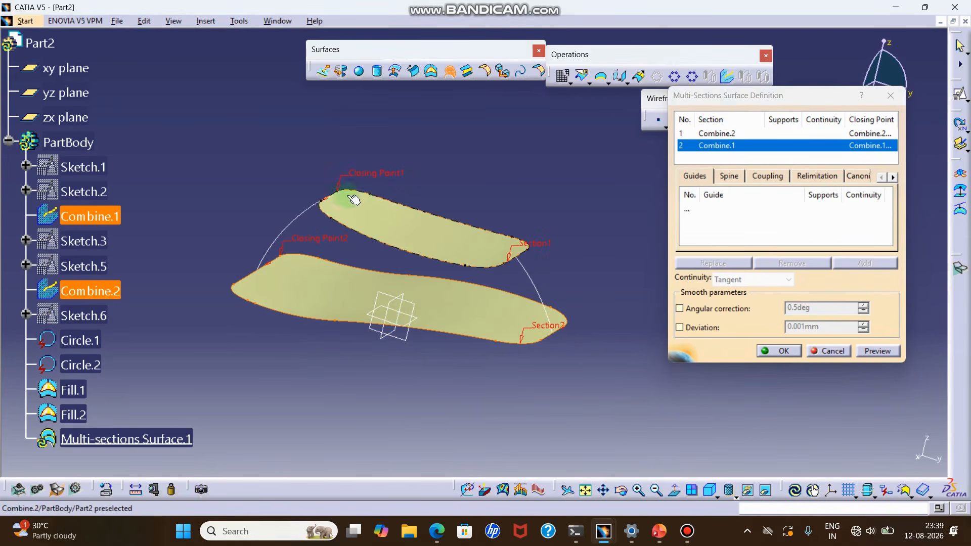
middle_click_drag(379, 219, 329, 303)
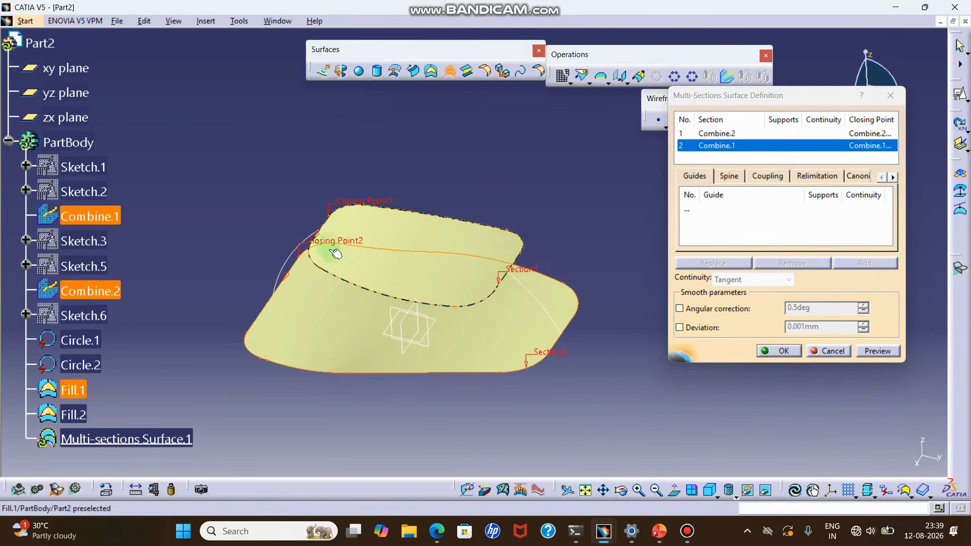
right_click(354, 321)
left_click(401, 345)
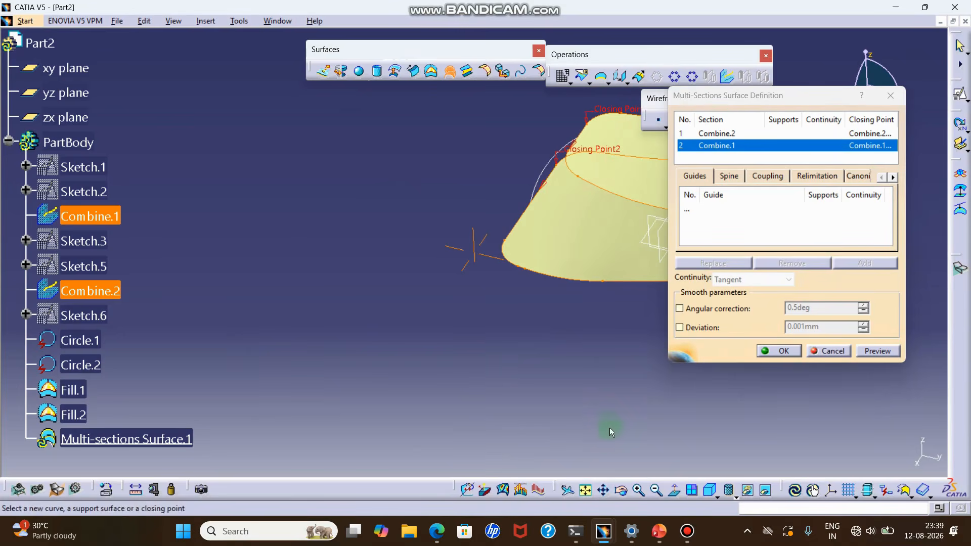
middle_click_drag(534, 289, 462, 211)
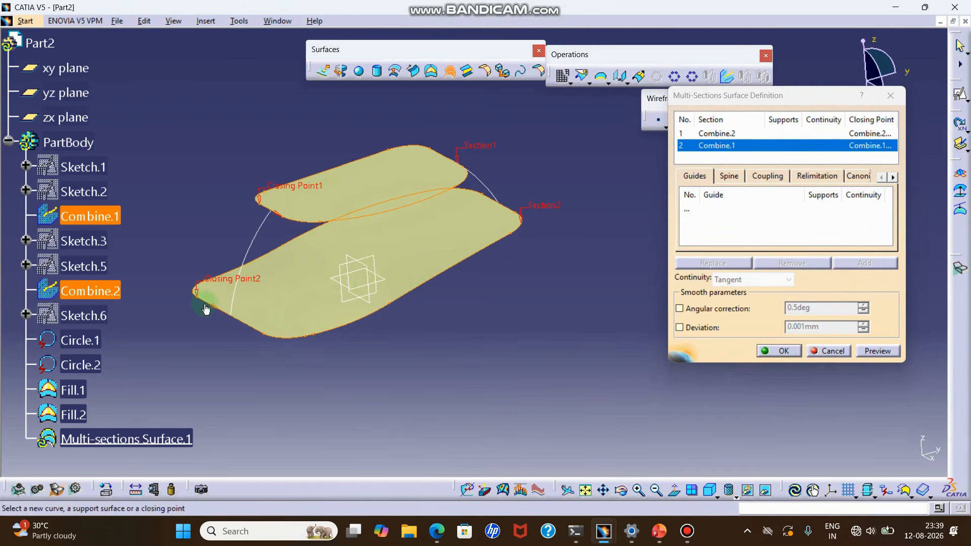
middle_click_drag(367, 223, 370, 174, "ctrl")
middle_click_drag(360, 209, 498, 206)
middle_click_drag(392, 225, 387, 189, "ctrl")
middle_click_drag(308, 194, 391, 287)
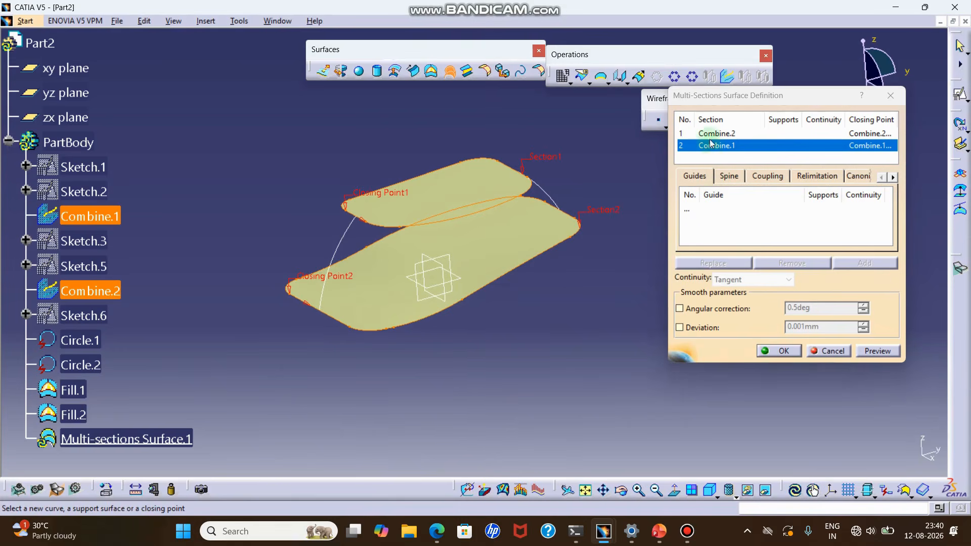
Add the side arcs Circle.1 and Circle.2 as guides and create the multi-sections surface, returning to the isometric view
left_click(731, 210)
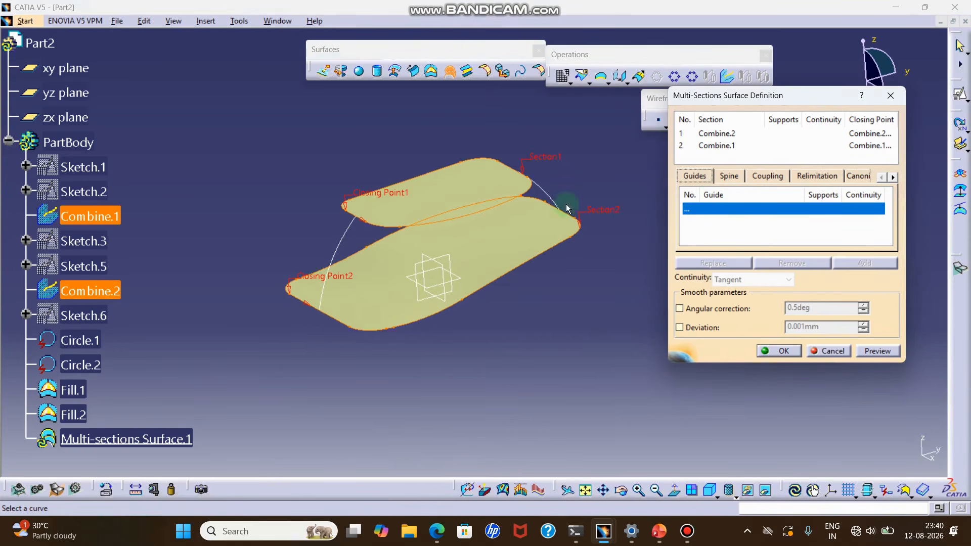
left_click(546, 194)
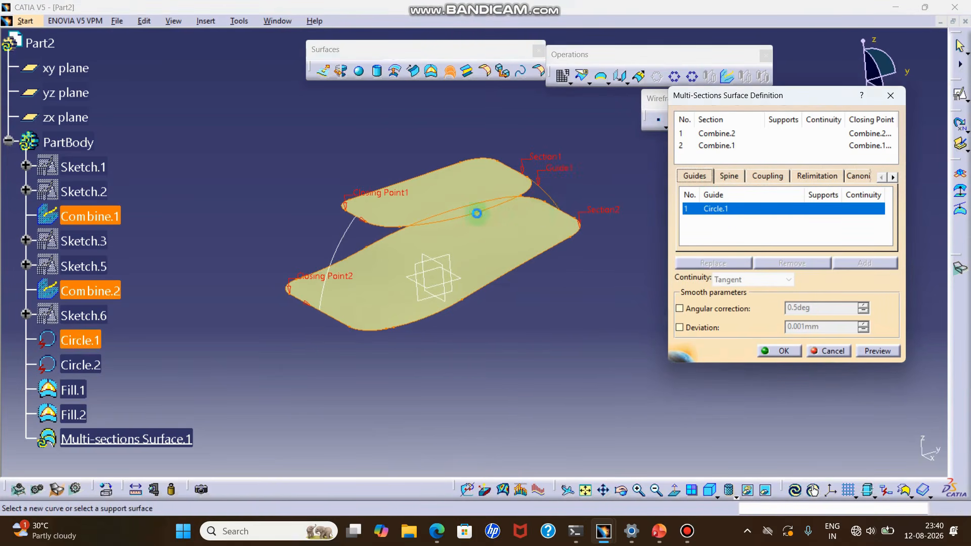
left_click(350, 226)
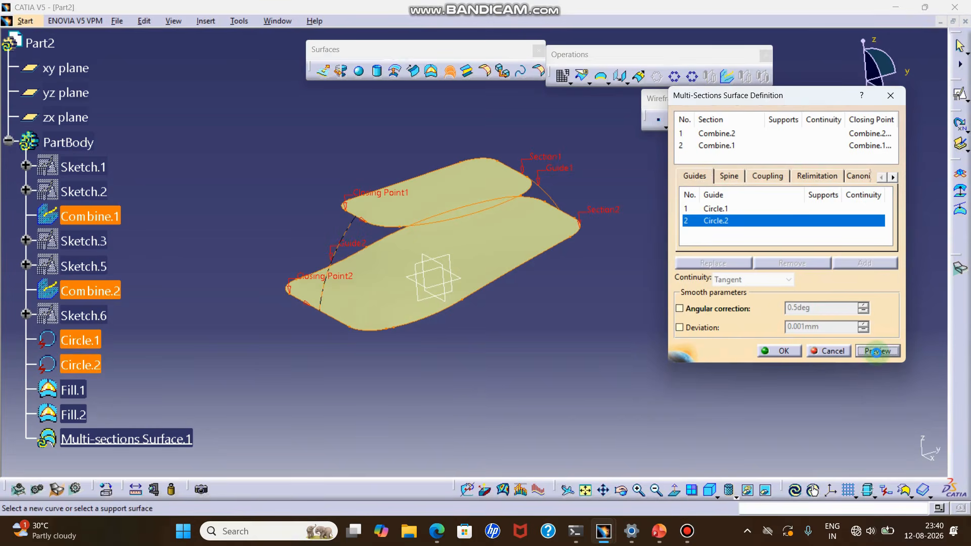
left_click(877, 351)
left_click(782, 351)
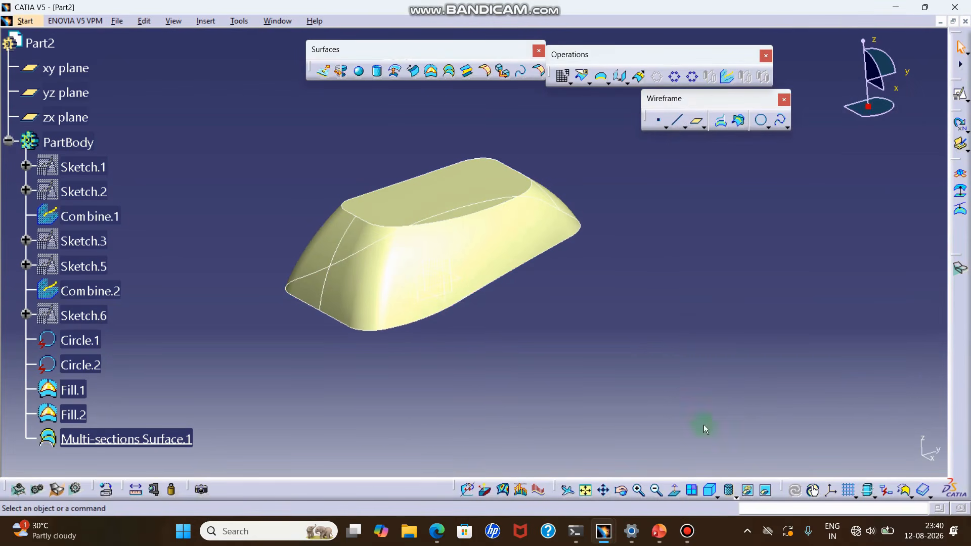
left_click(710, 496)
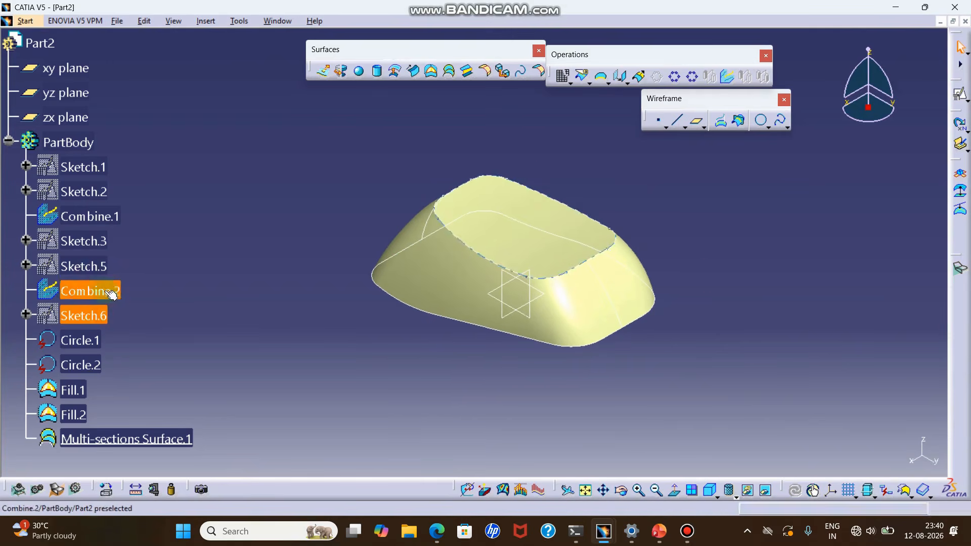
left_click(90, 191, "ctrl")
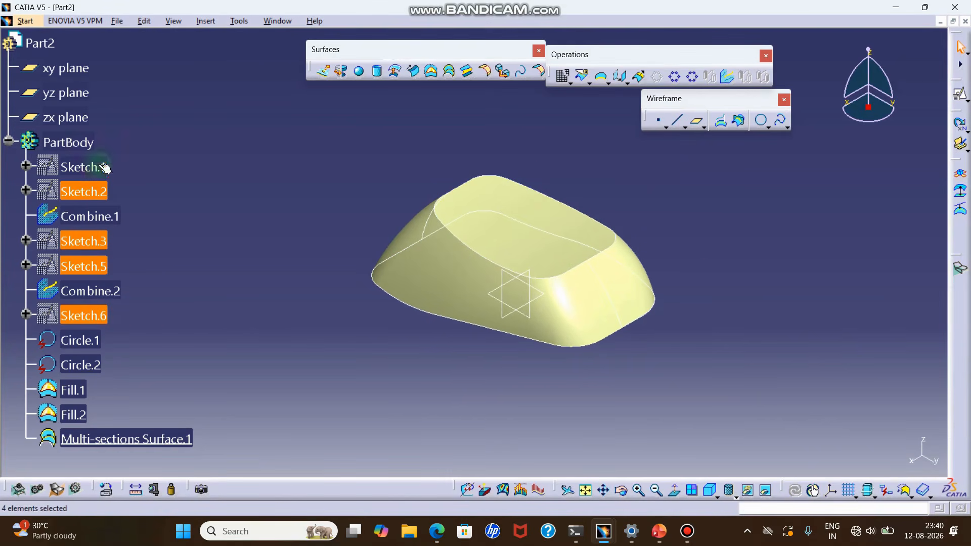
right_click(100, 165)
left_click(156, 203)
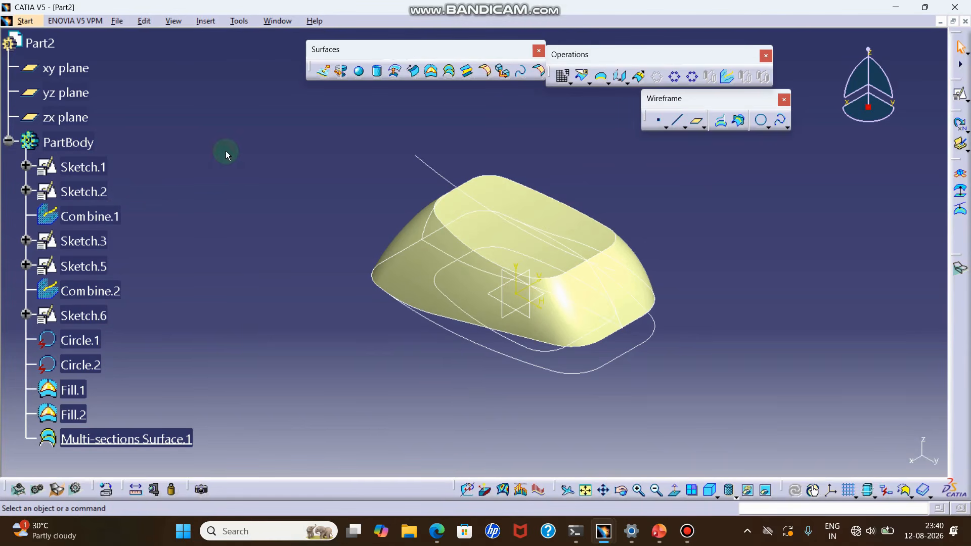
key("ctrl+z")
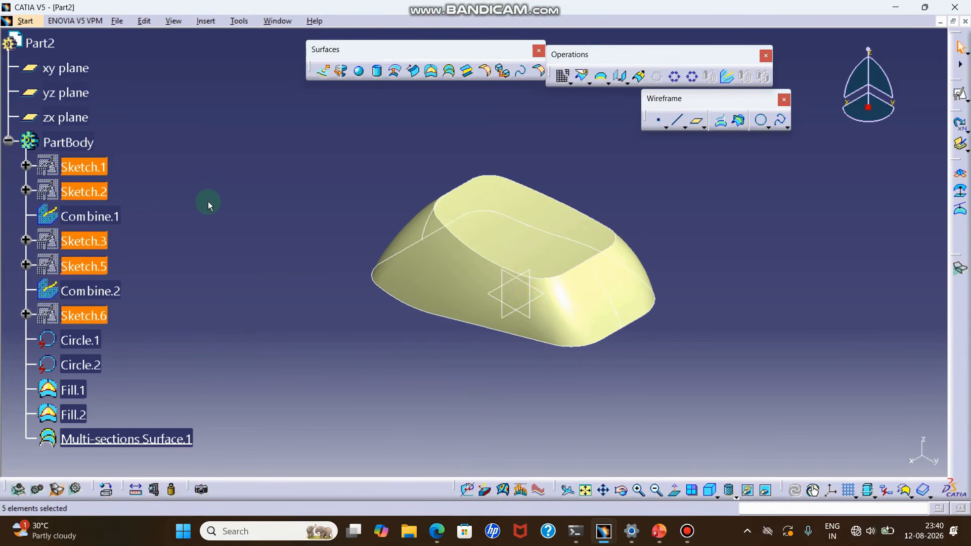
left_click(208, 201)
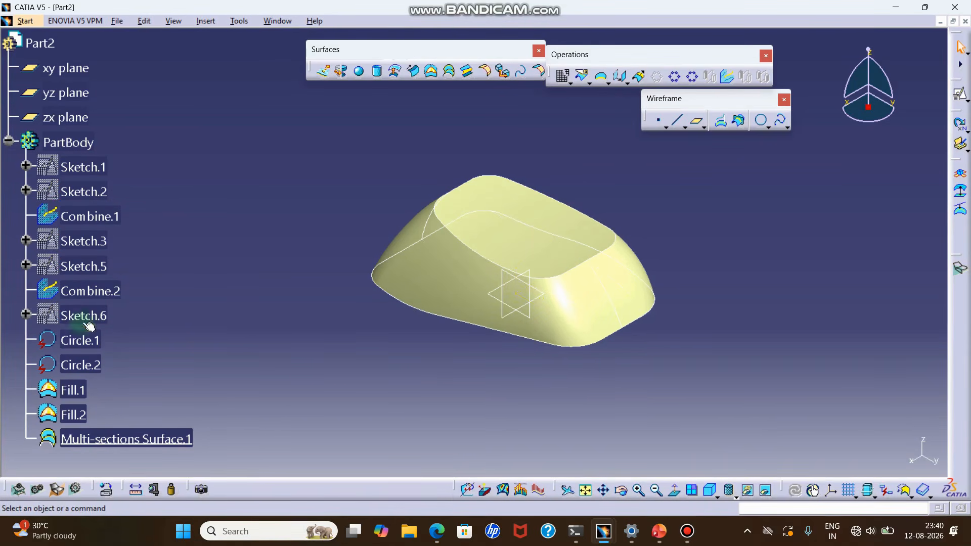
Hide the curves Combine.1, Combine.2, Circle.1 and Circle.2 so only the surfaces are displayed
left_click(86, 216, "ctrl")
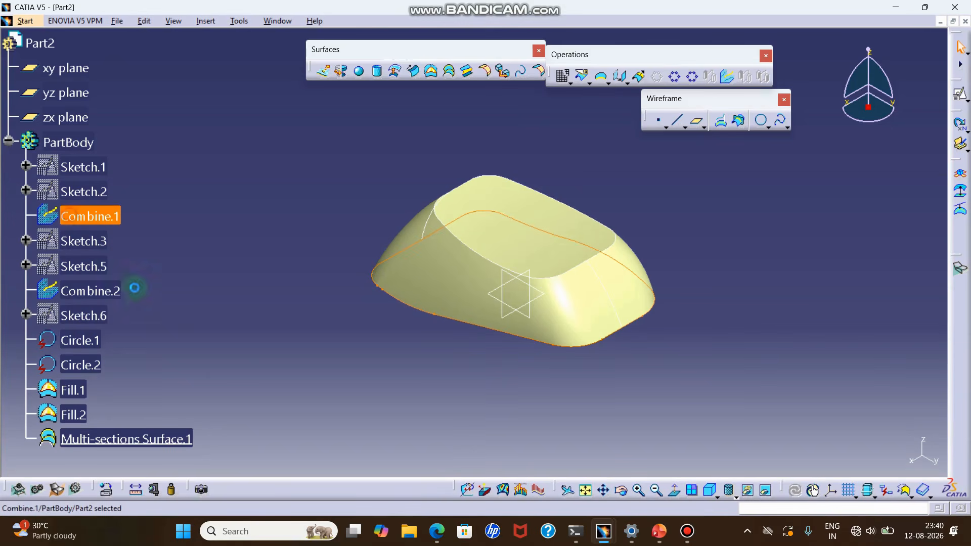
left_click(91, 291, "ctrl")
left_click(80, 340, "ctrl")
right_click(90, 362)
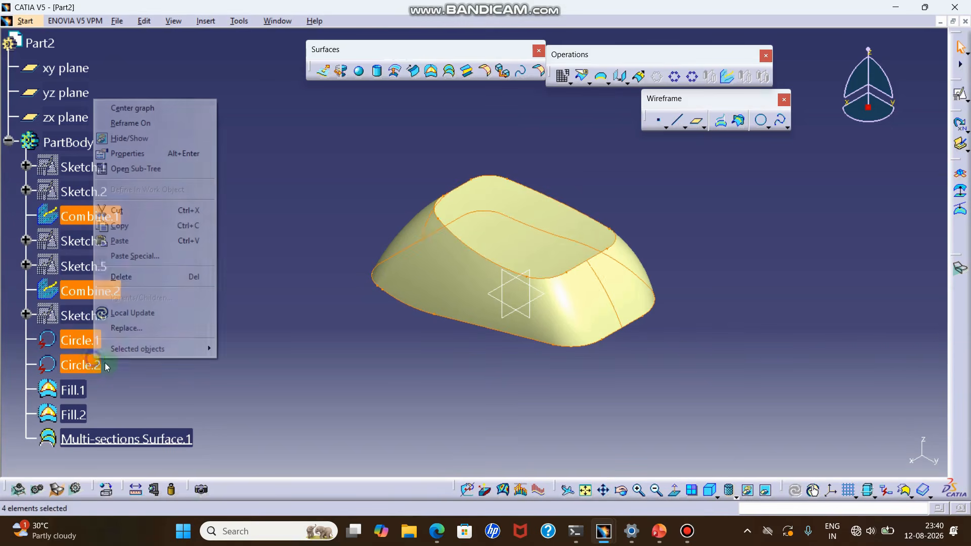
left_click(135, 134)
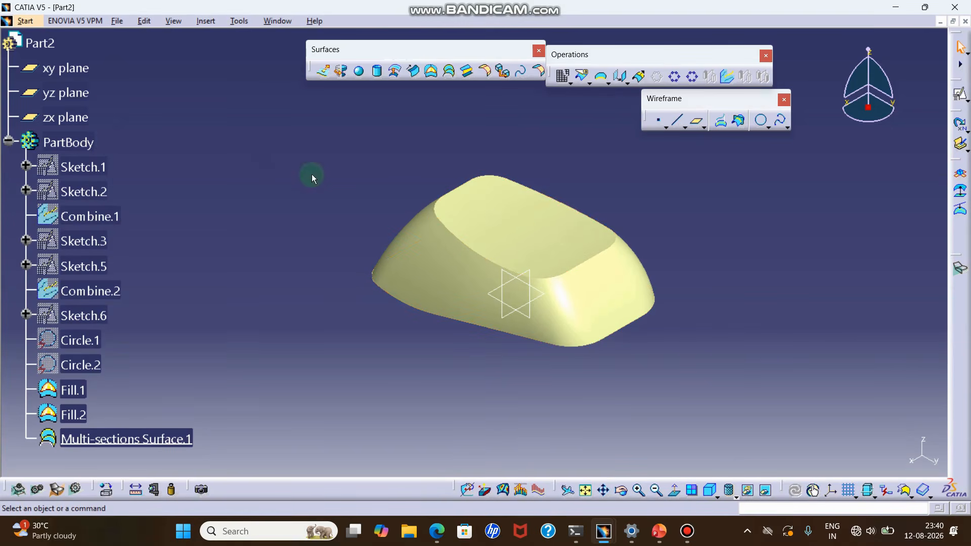
Join the upper fill surface, Fill.1, with the lofted side surface, Multi-sections Surface.1
middle_click_drag(349, 185, 404, 168, "ctrl")
middle_click_drag(768, 277, 745, 295)
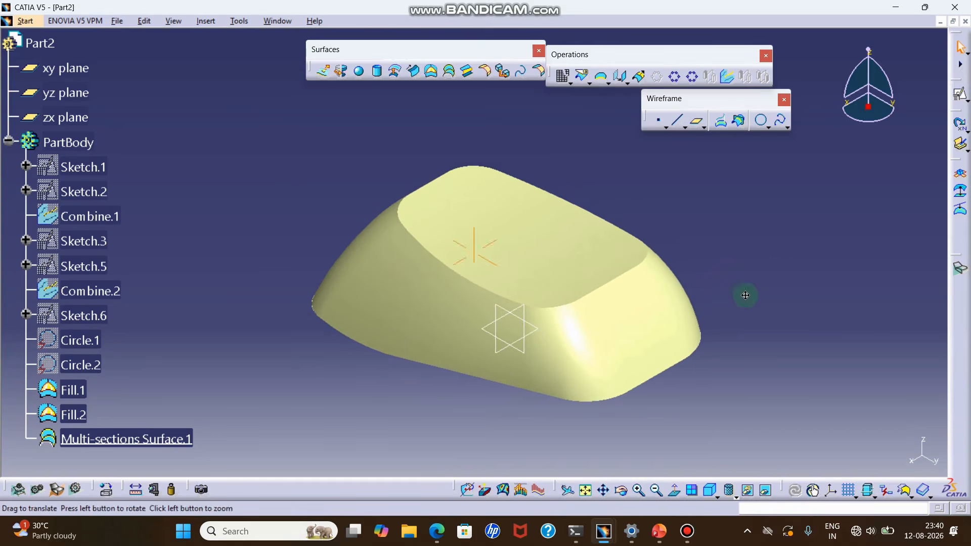
left_click(570, 83)
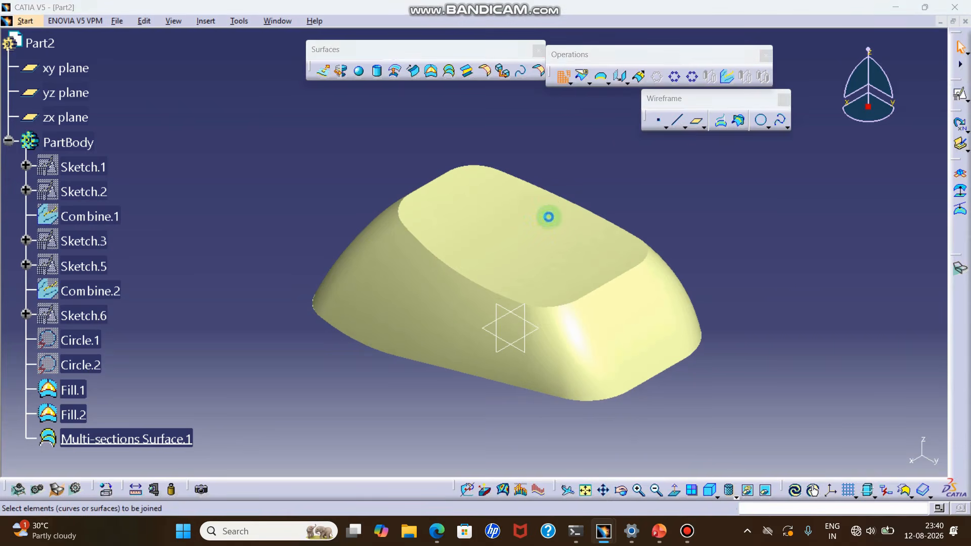
left_click(539, 245)
left_click(598, 327)
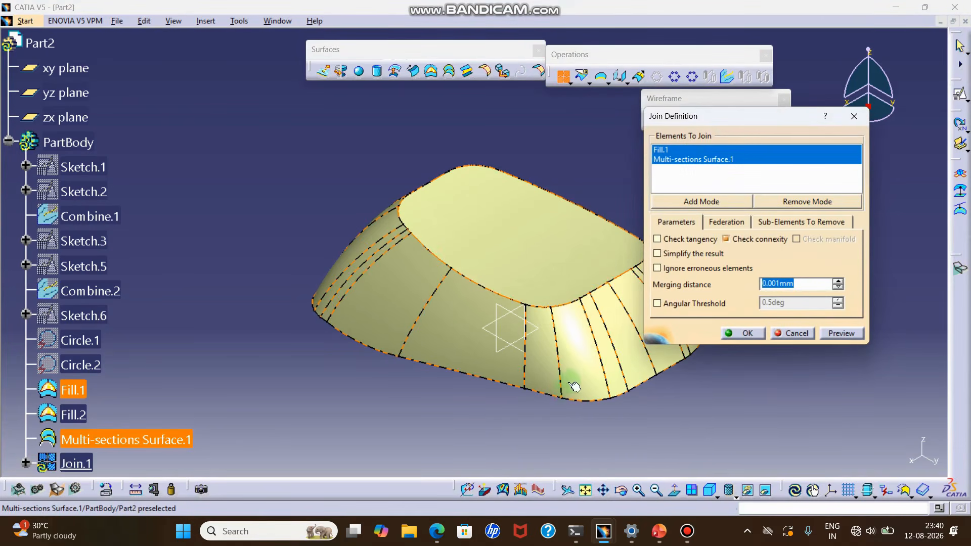
middle_click_drag(651, 403, 524, 264)
left_click(738, 333)
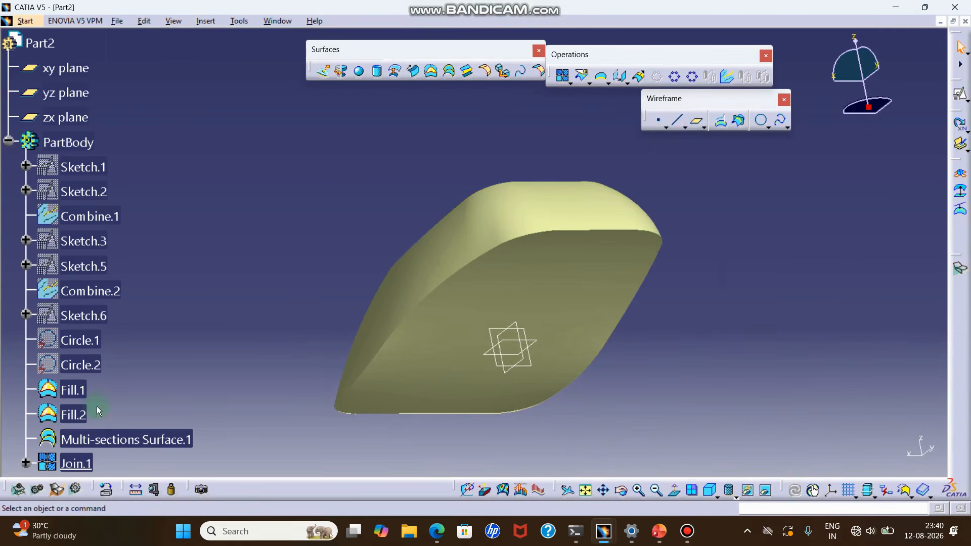
Delete the lower fill surface, Fill.2, and return to the isometric view
right_click(81, 416)
left_click(129, 334)
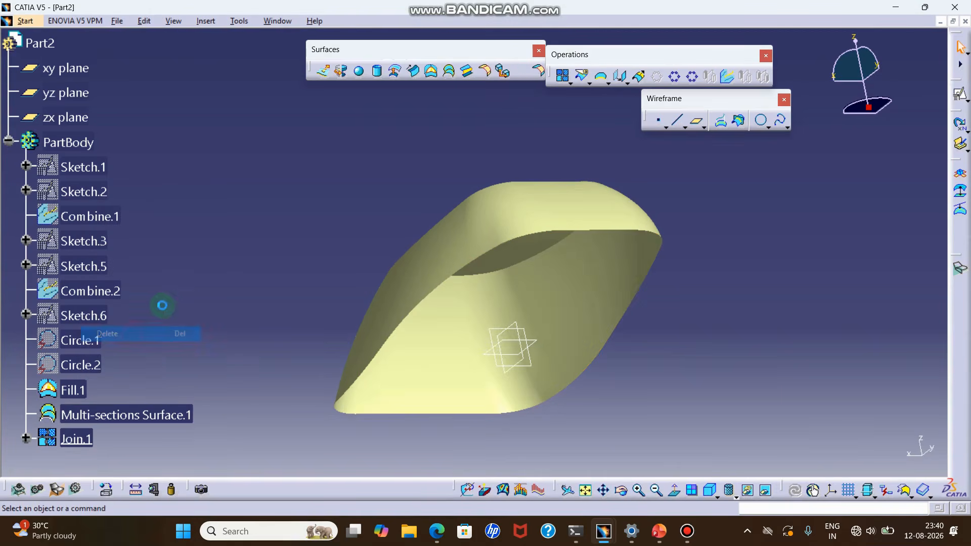
left_click(709, 490)
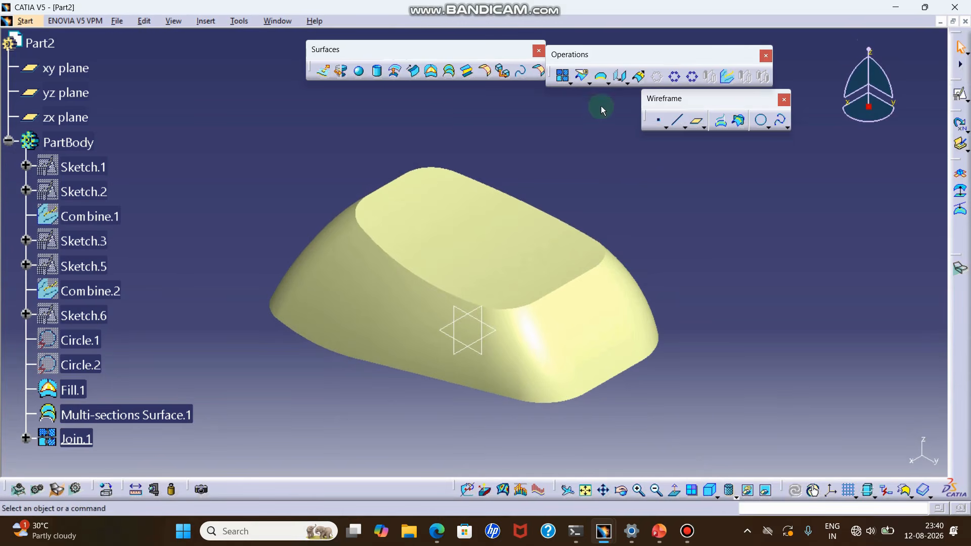
Apply a 10 mm edge fillet around the top face of the joined surface
left_click(489, 77)
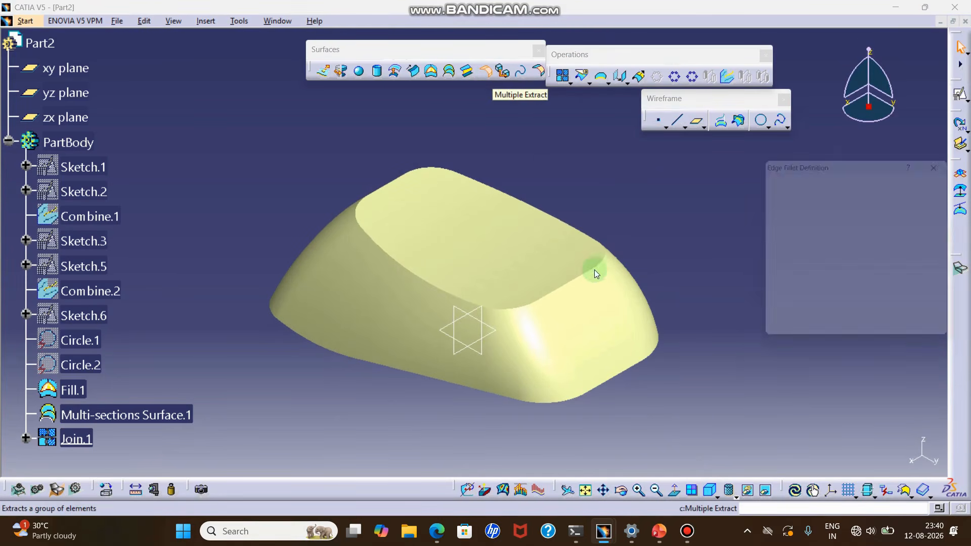
left_click(601, 270)
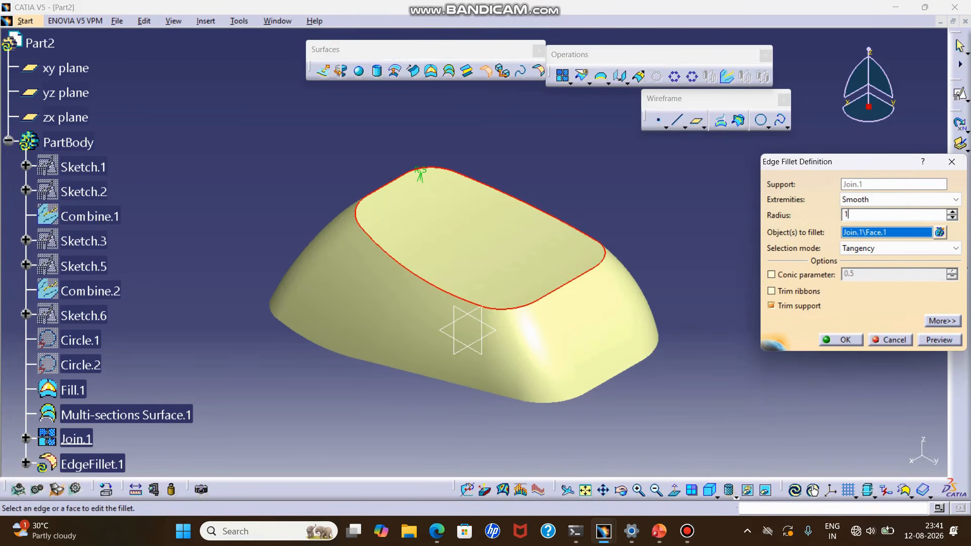
type("0mm")
key("Return")
left_click(815, 216)
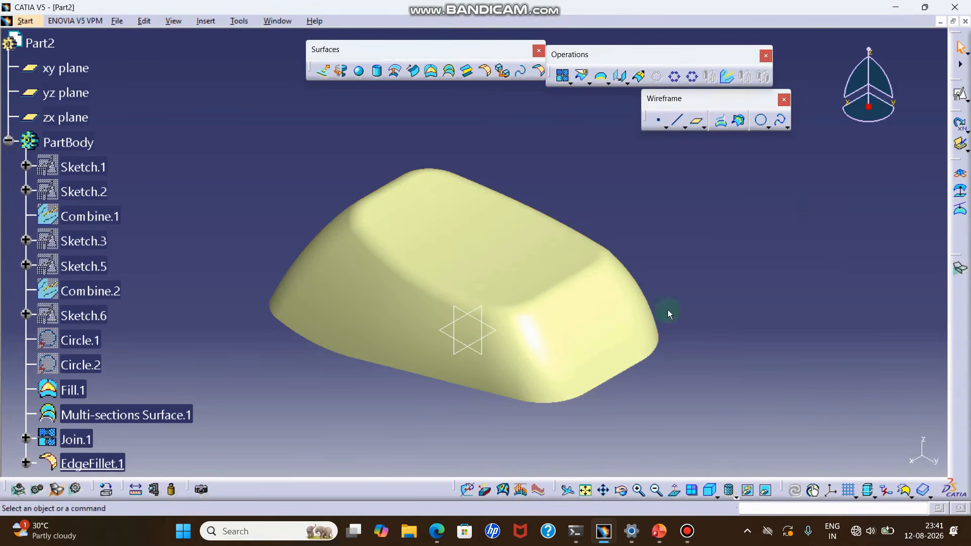
Display the filleted model in shading with edges mode
left_click(732, 495)
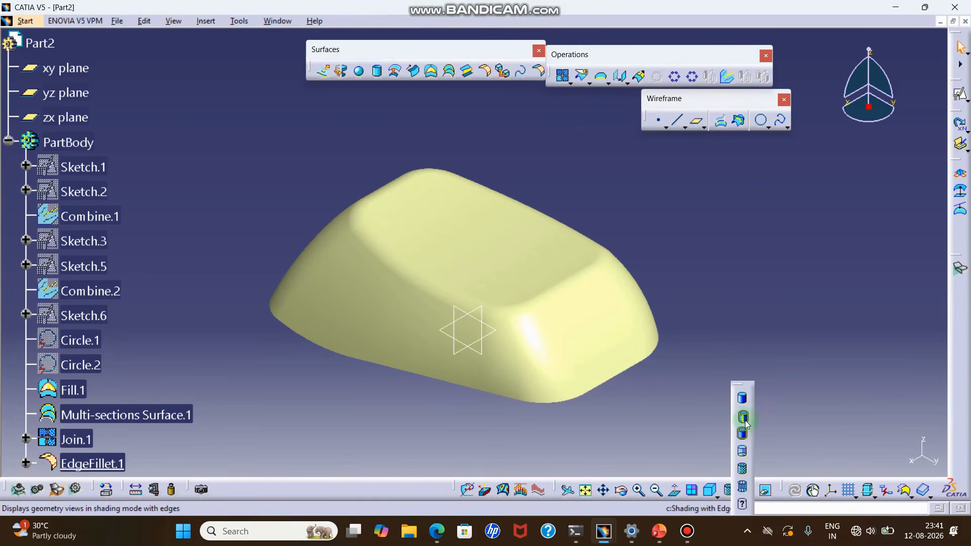
left_click(744, 417)
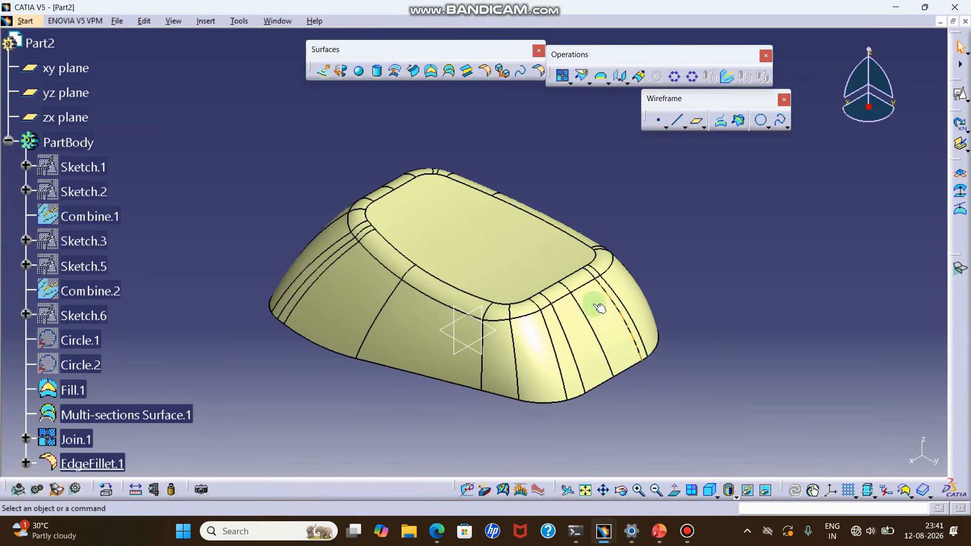
middle_click_drag(651, 283, 652, 272)
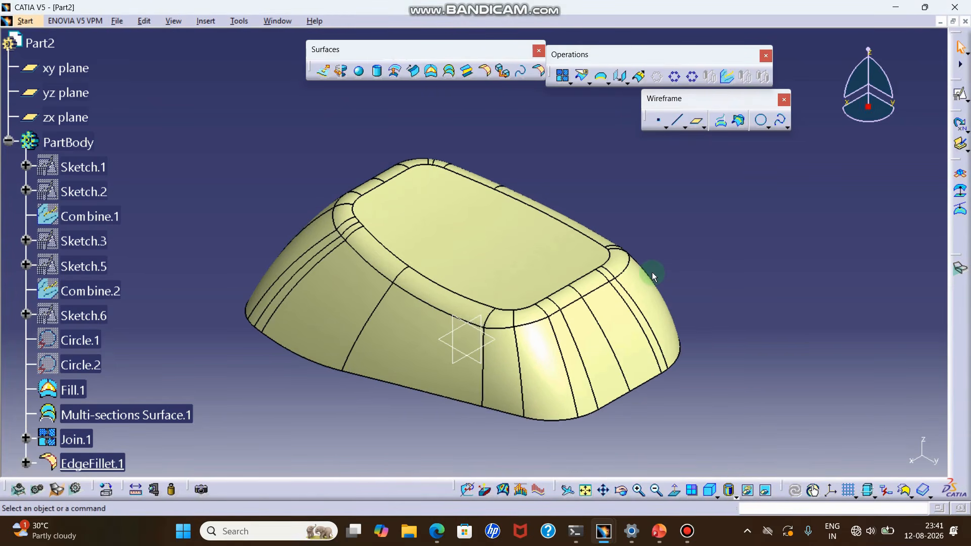
Switch to the reference model Part1.CATPart to view its recessed top, and minimise the CATIA window
left_click(265, 21)
left_click(301, 115)
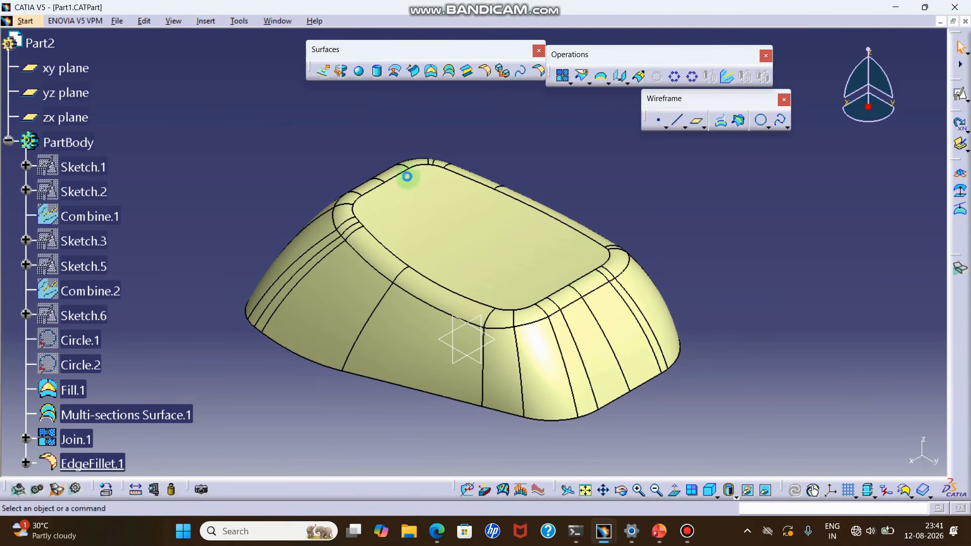
middle_click_drag(462, 213, 465, 178)
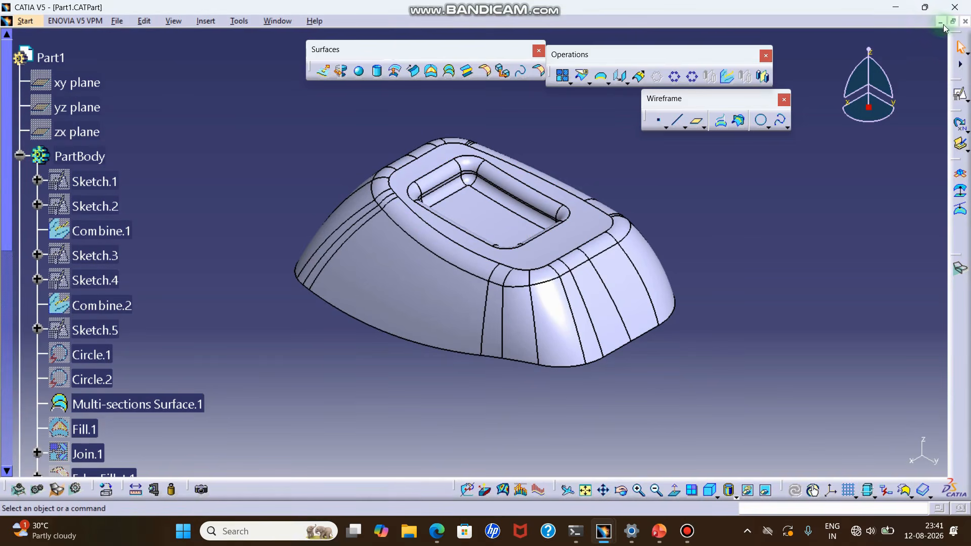
left_click(906, 10)
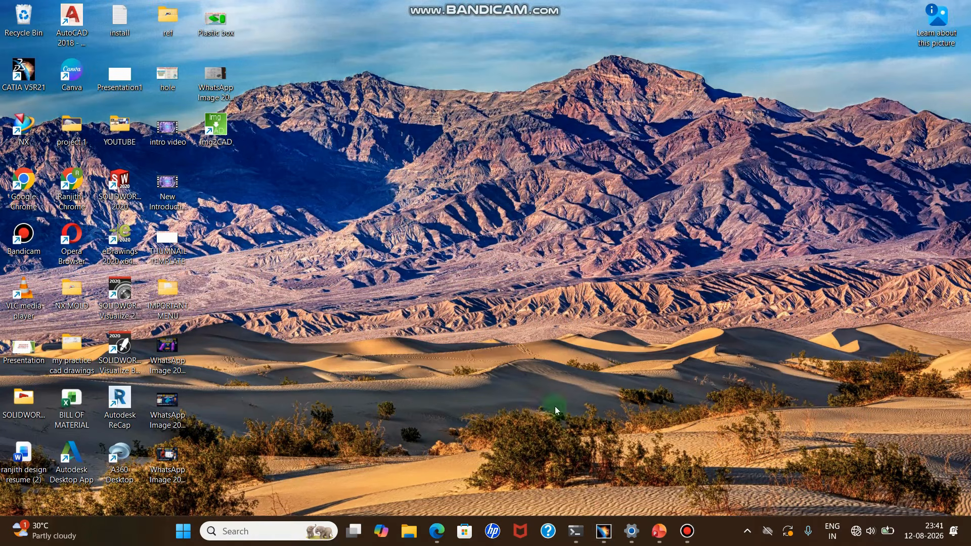
Bring back the CATIA window holding Part1.CATPart and switch it to the Part2 model
mouse_move(602, 534)
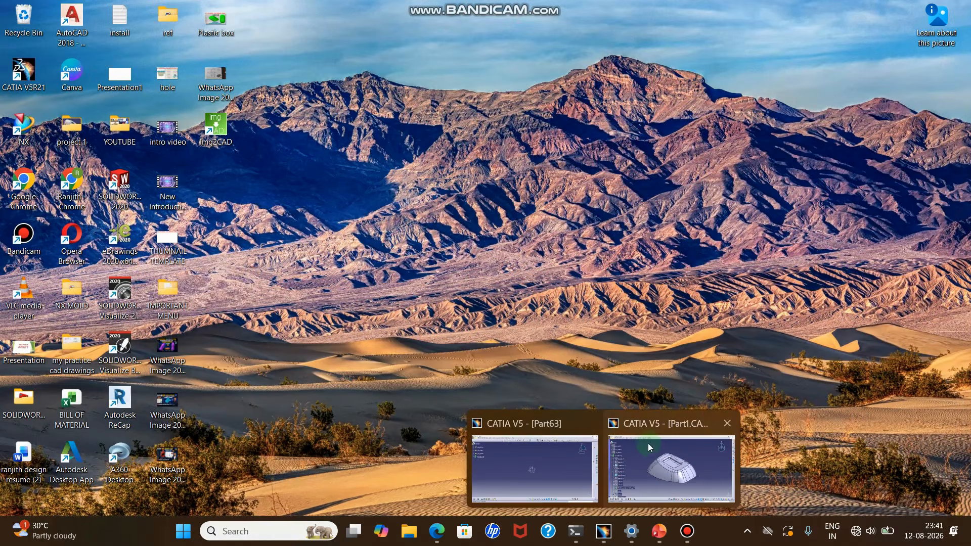
mouse_move(657, 472)
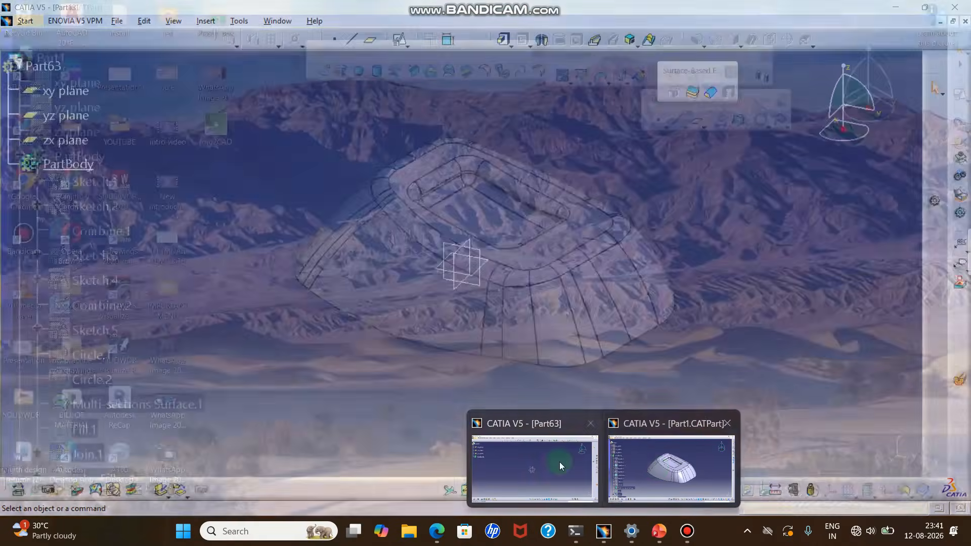
left_click(559, 462)
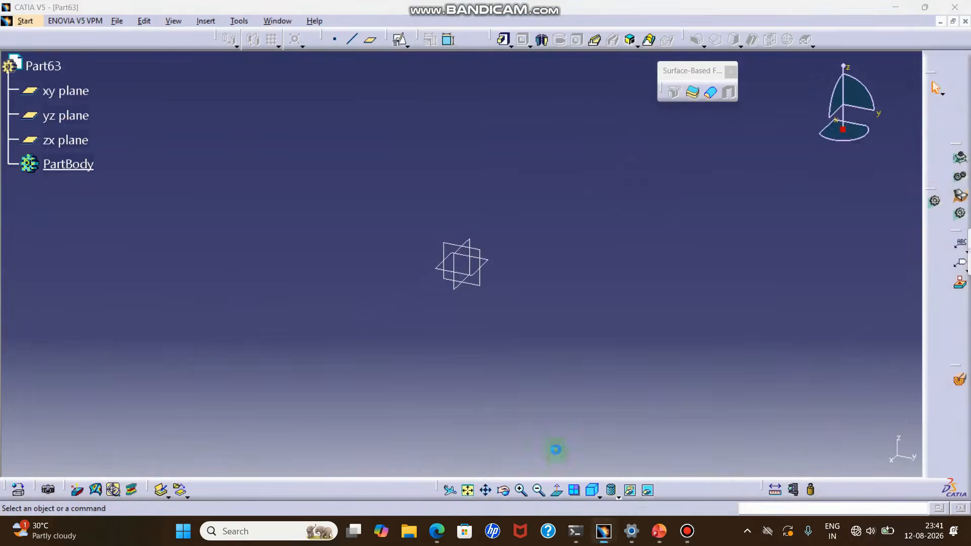
left_click(279, 20)
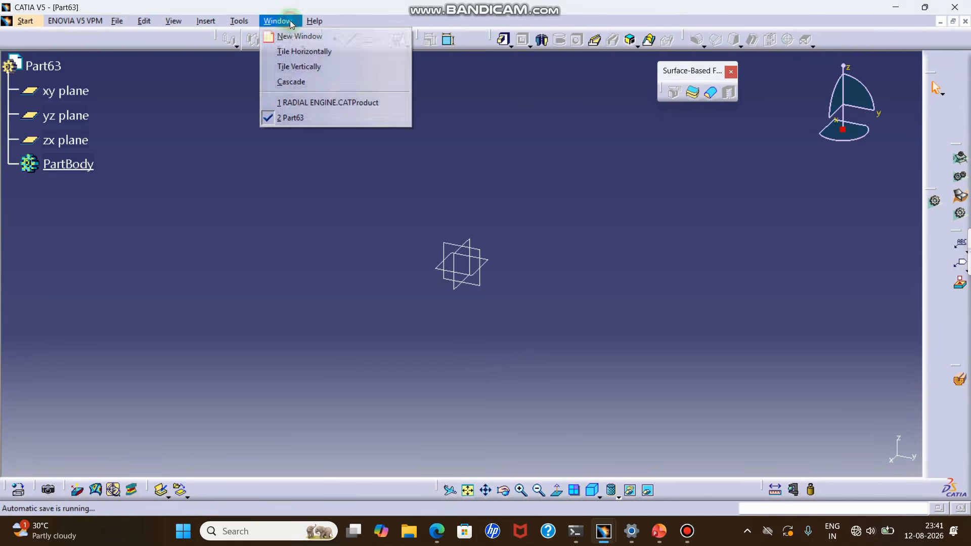
left_click(438, 180)
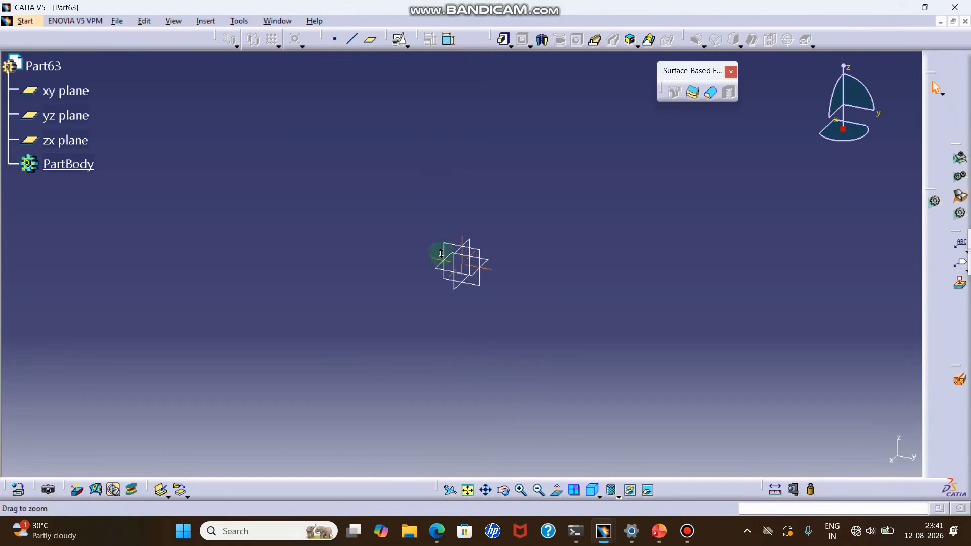
left_click(604, 531)
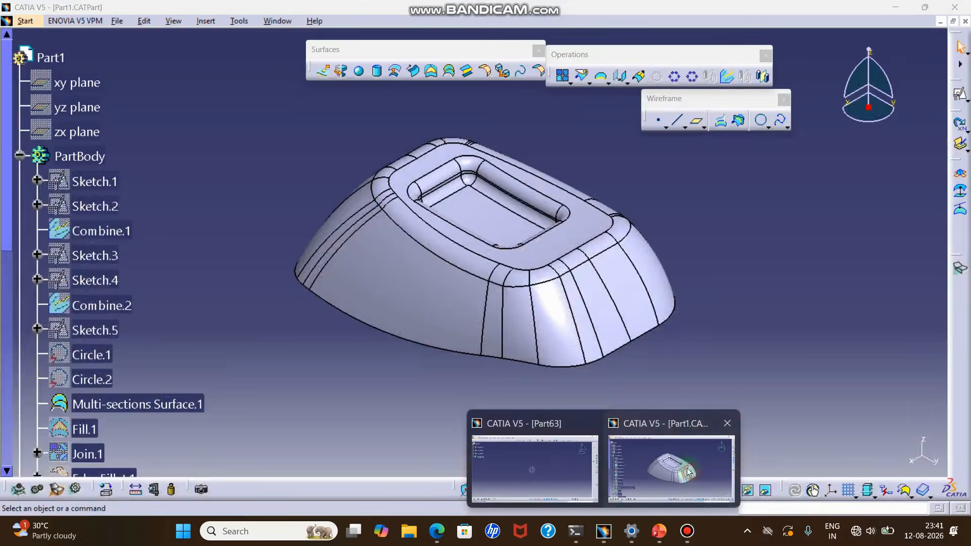
left_click(688, 473)
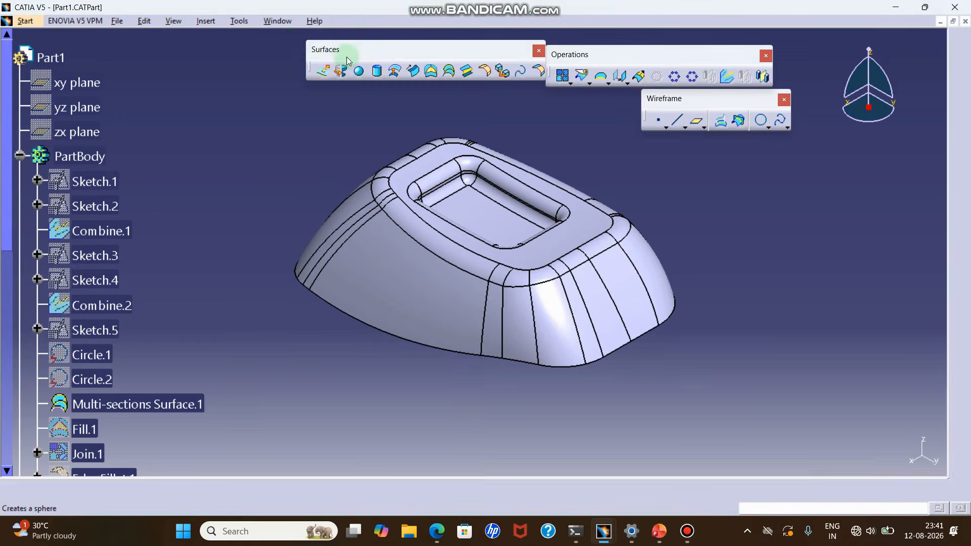
left_click(278, 21)
left_click(321, 133)
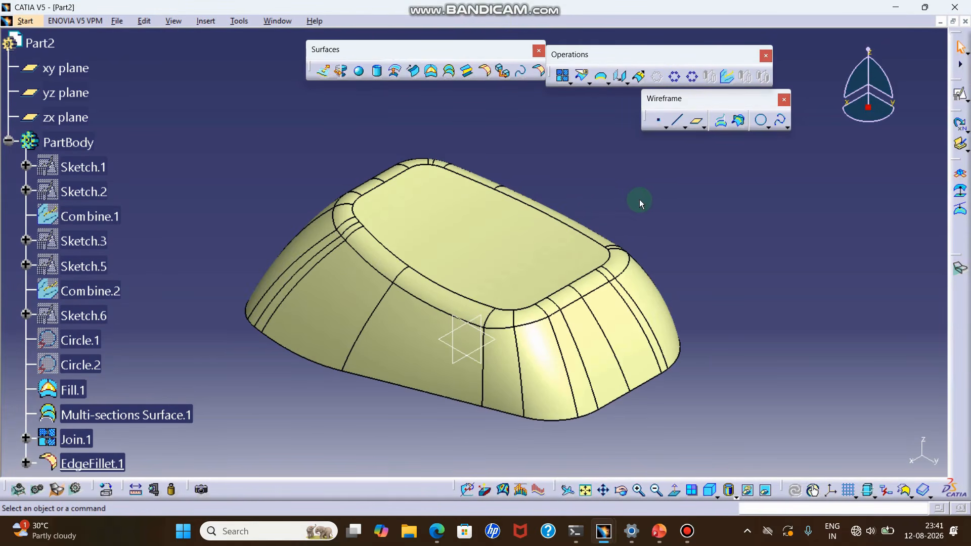
Start a positioned sketch on the xy plane and draw an origin-centred rectangle of about 59 by 33 mm
middle_click_drag(641, 202, 673, 191)
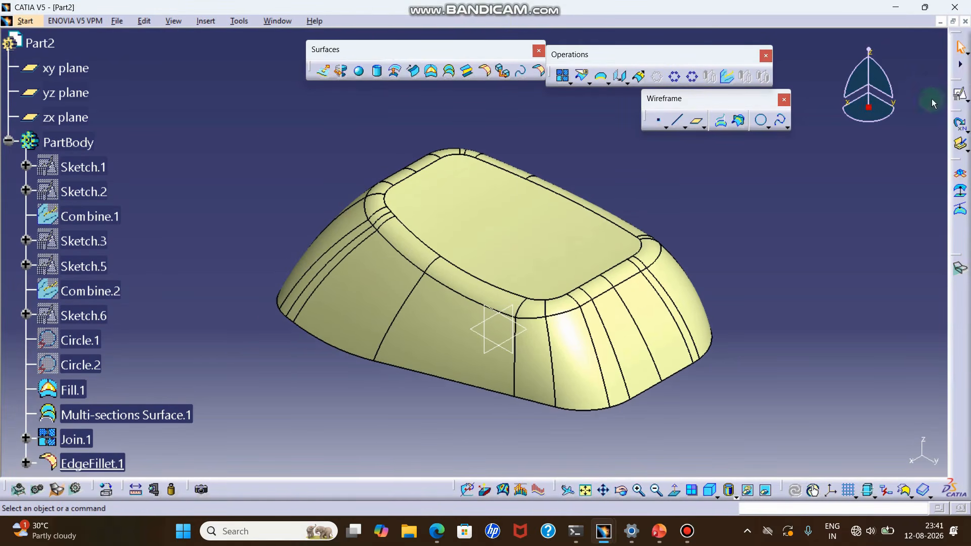
left_click(959, 94)
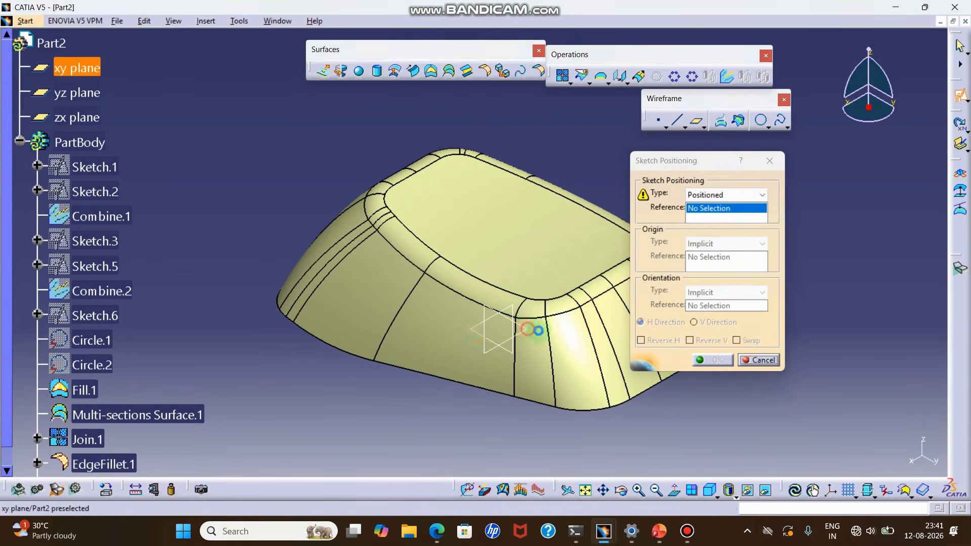
left_click(538, 331)
left_click(721, 360)
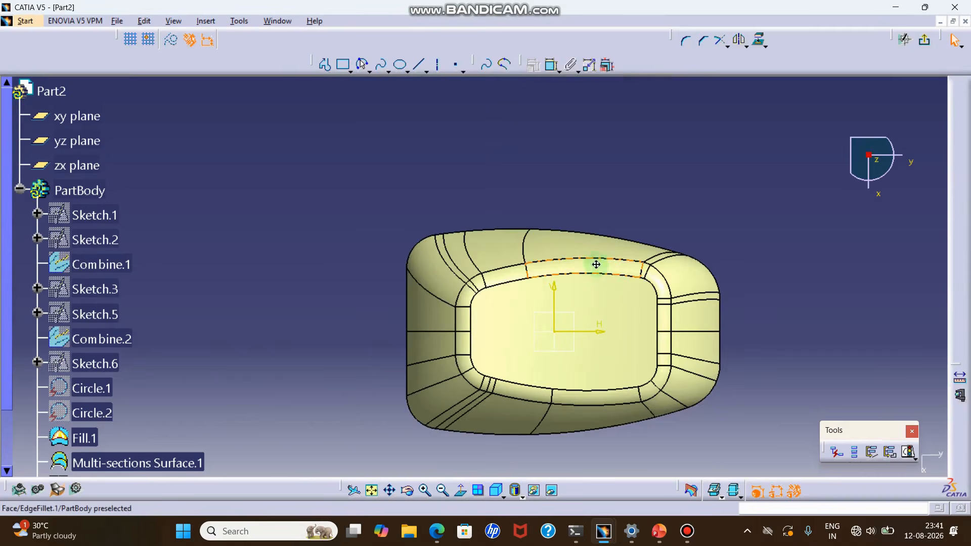
middle_click_drag(597, 264, 485, 202)
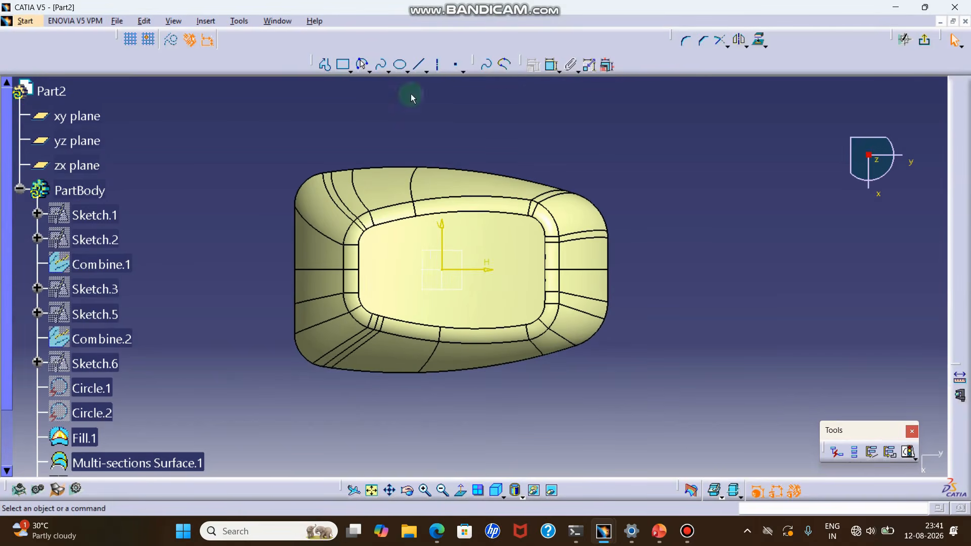
left_click(352, 72)
left_click(370, 142)
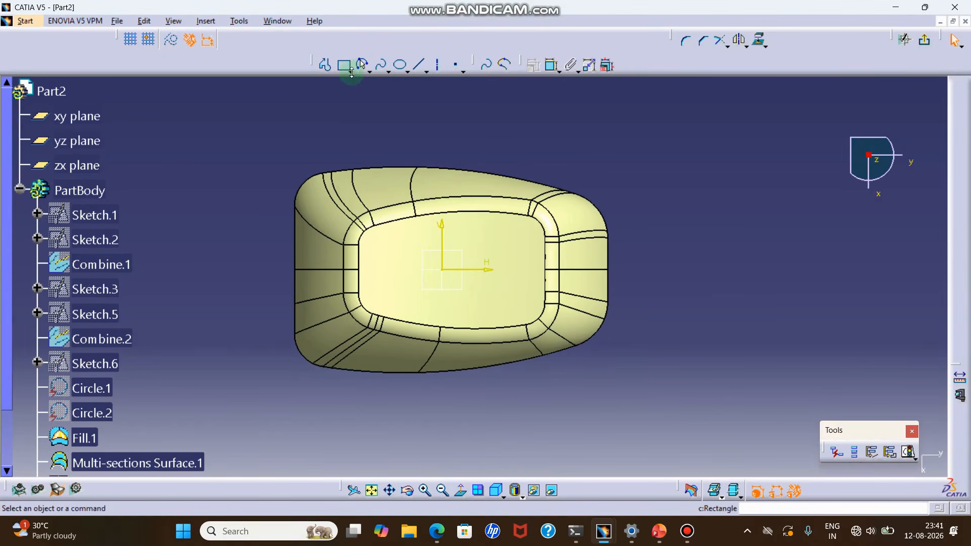
left_click(362, 65)
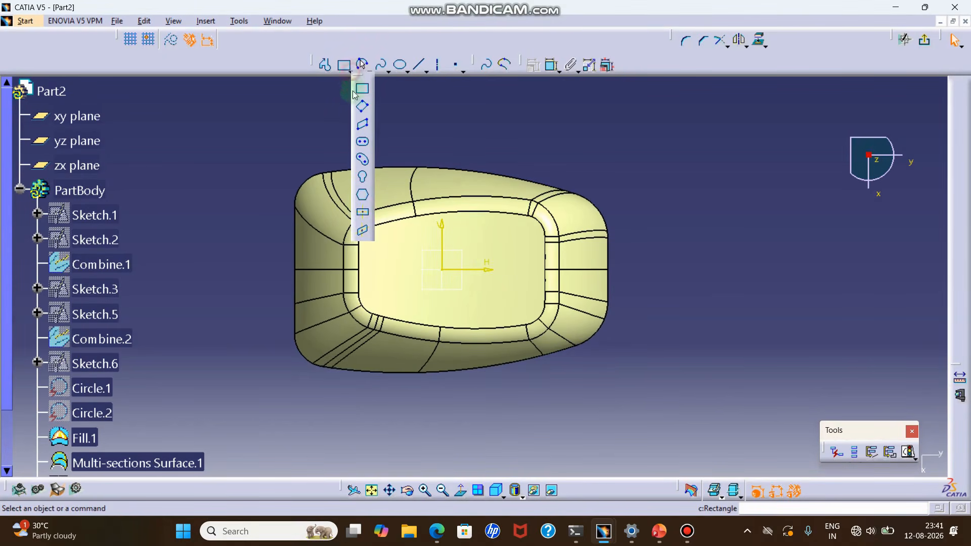
left_click(441, 272)
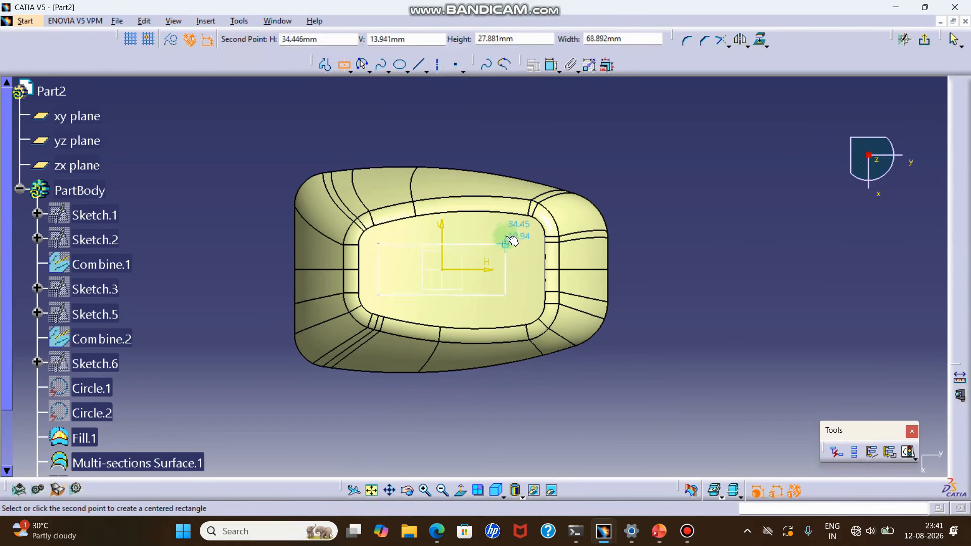
left_click(497, 240)
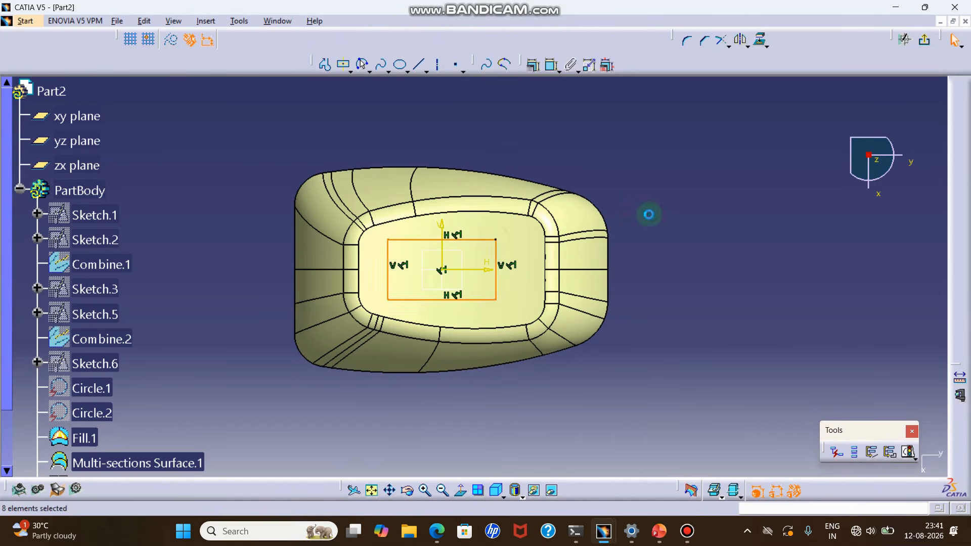
Dimension the centred rectangle with a horizontal length of 50 mm and a vertical width of 40 mm
left_click(549, 66)
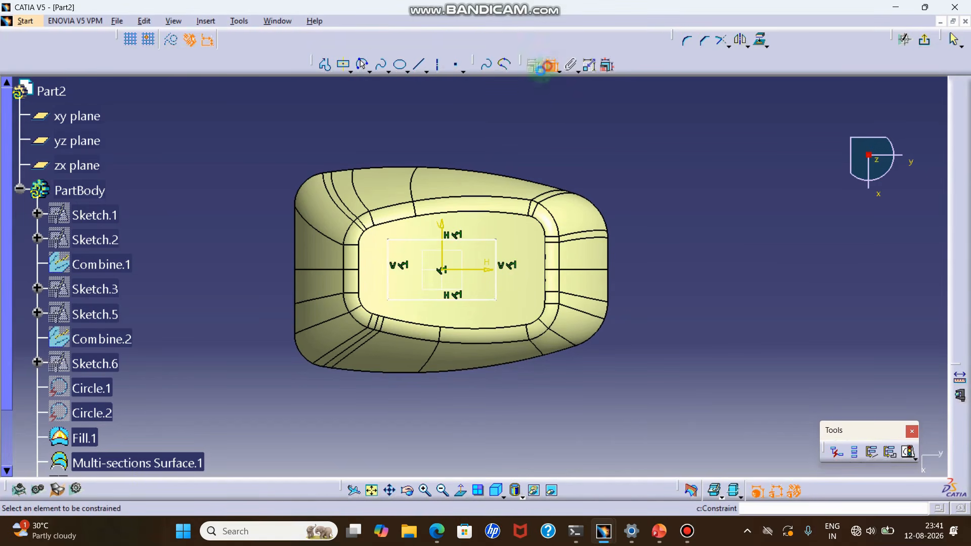
left_click(478, 236)
double_click(581, 138)
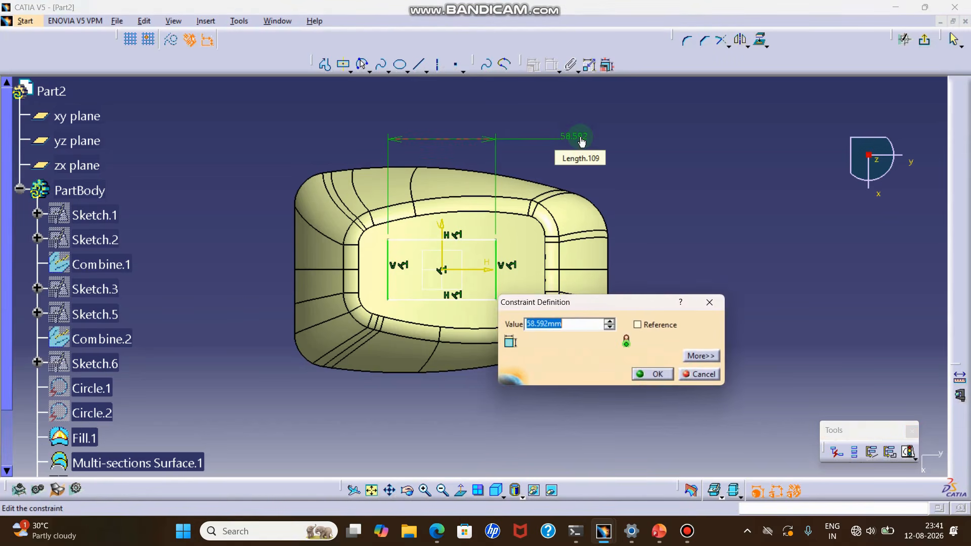
key("Return")
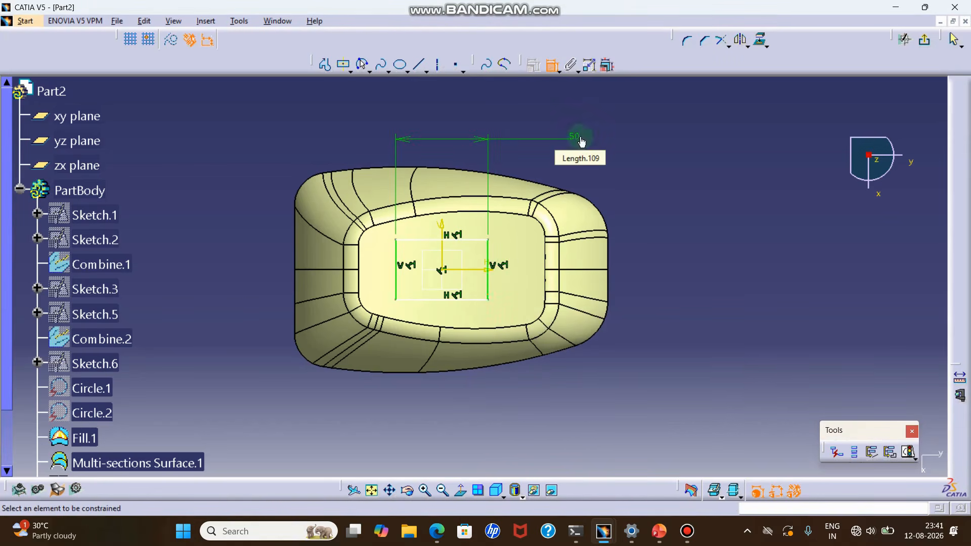
left_click(489, 259)
double_click(650, 164)
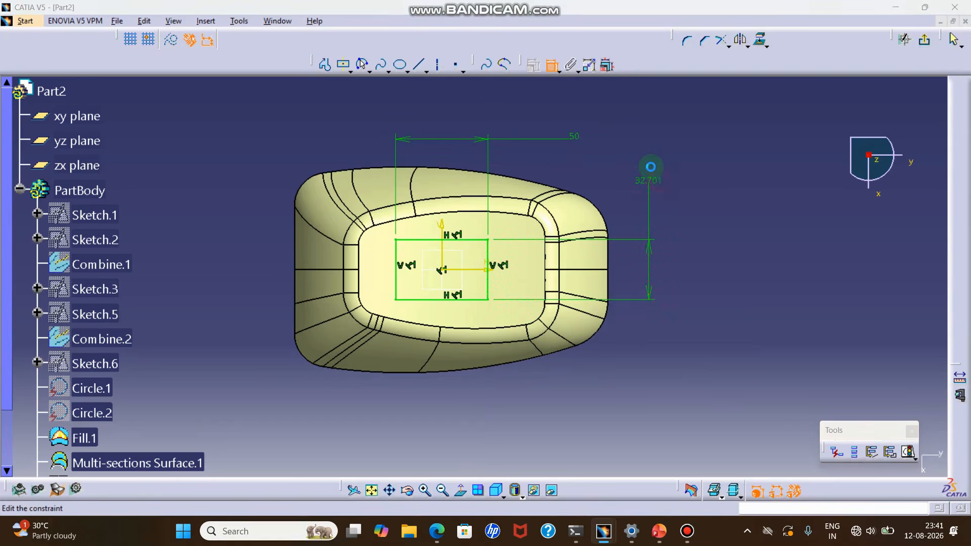
type("40")
key("Return")
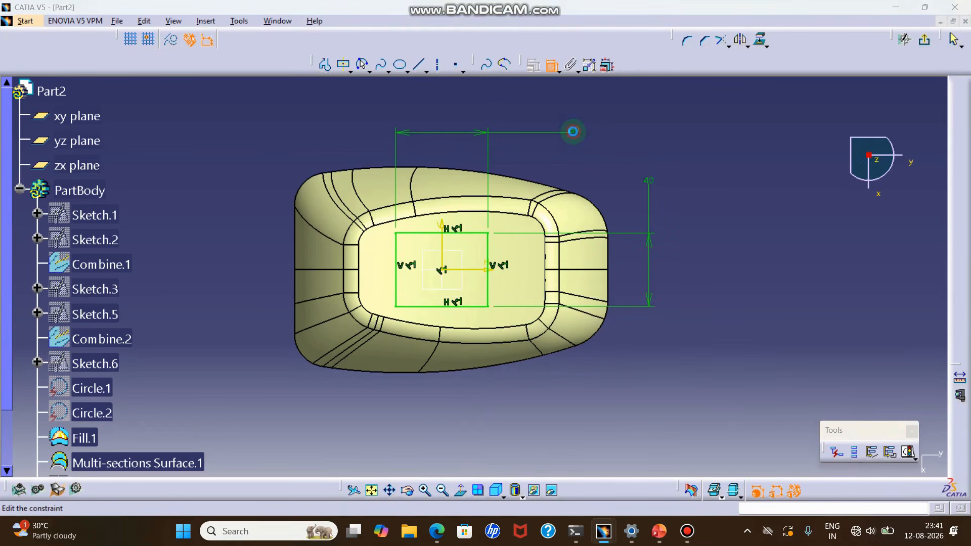
Set the rectangle's vertical width to 35 mm and its horizontal length to 55 mm
double_click(573, 132)
key("Return")
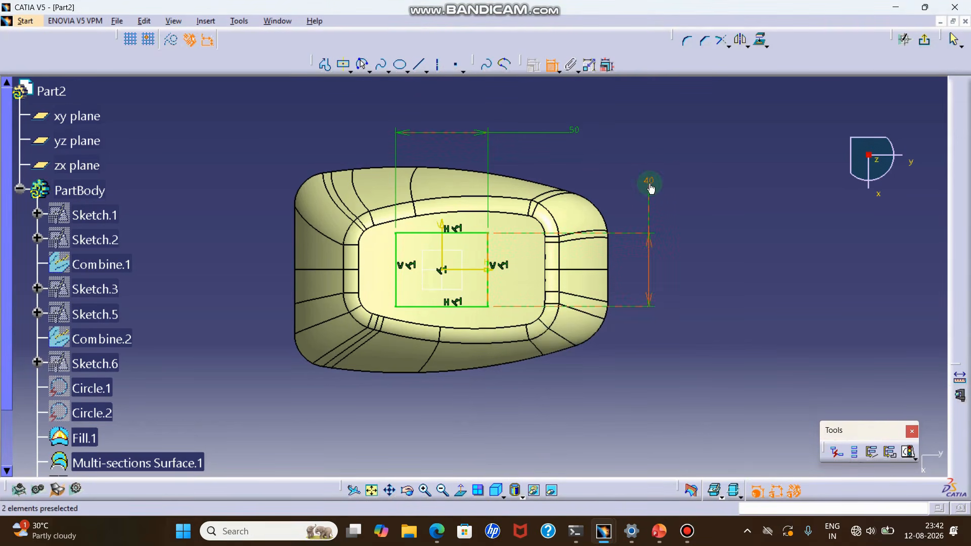
double_click(650, 183)
key("Return")
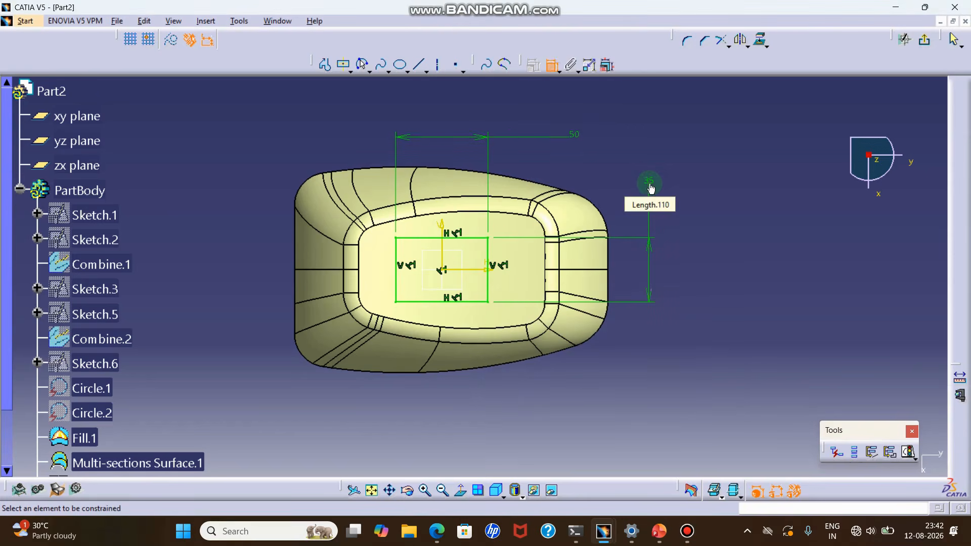
double_click(580, 143)
type("55mm")
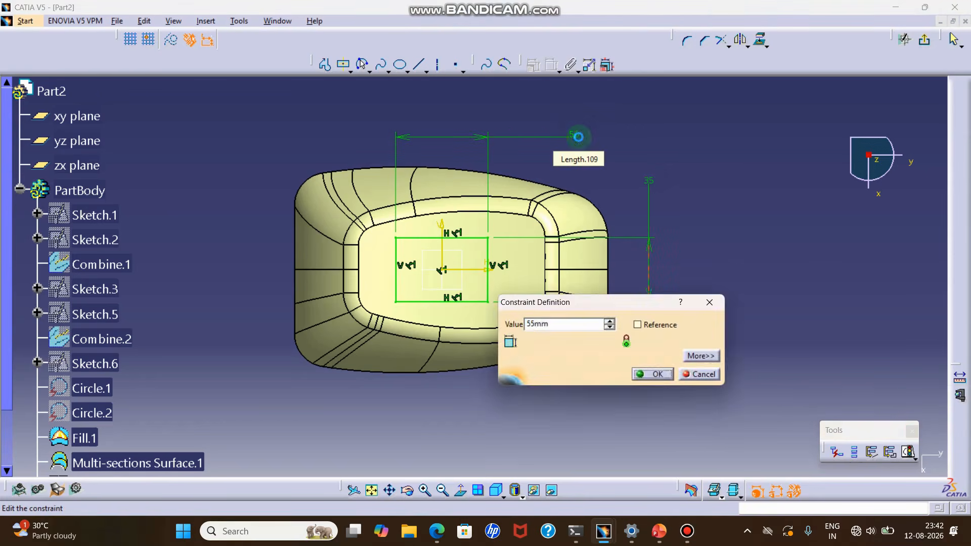
key("Return")
Round all four corners of the rectangle with a 10 mm radius and exit the sketch
left_click(689, 42)
left_click_drag(329, 163, 555, 369)
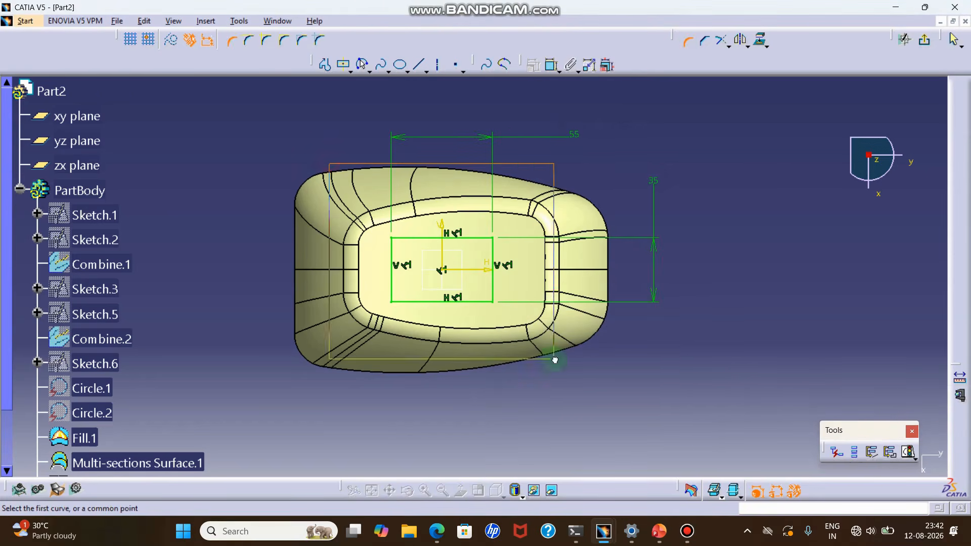
left_click(306, 42)
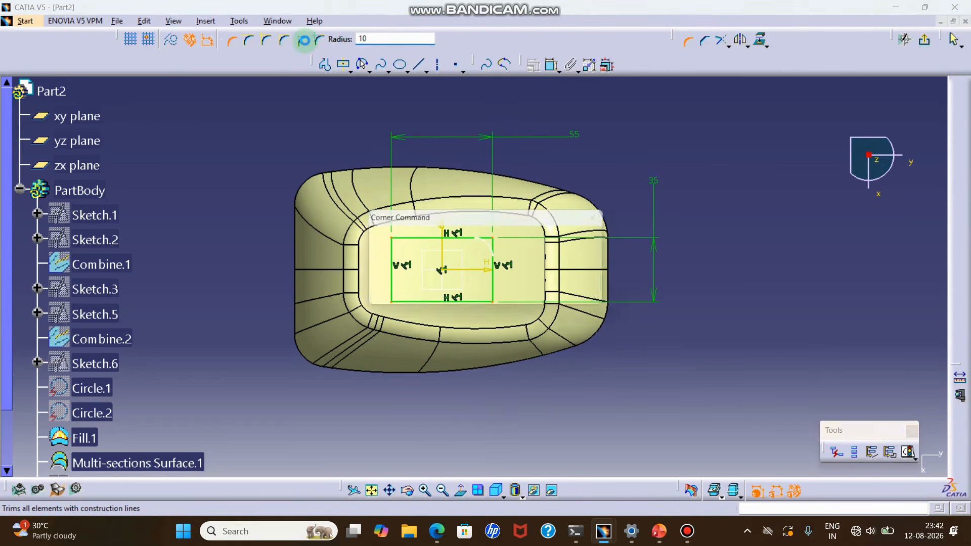
left_click(923, 40)
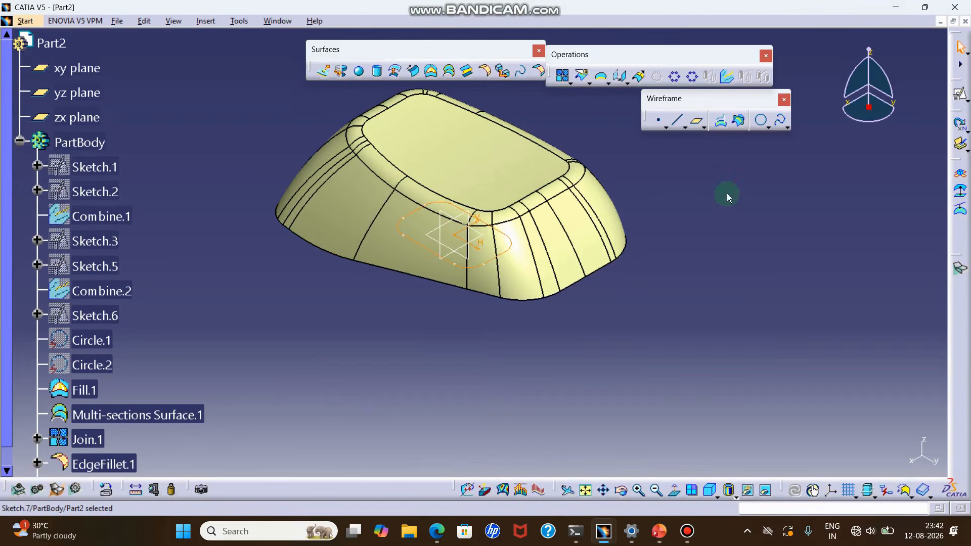
Hide the EdgeFillet.1 surface to look at the rounded rectangle sketch beneath it, and undo the hiding
middle_click_drag(708, 214, 693, 256)
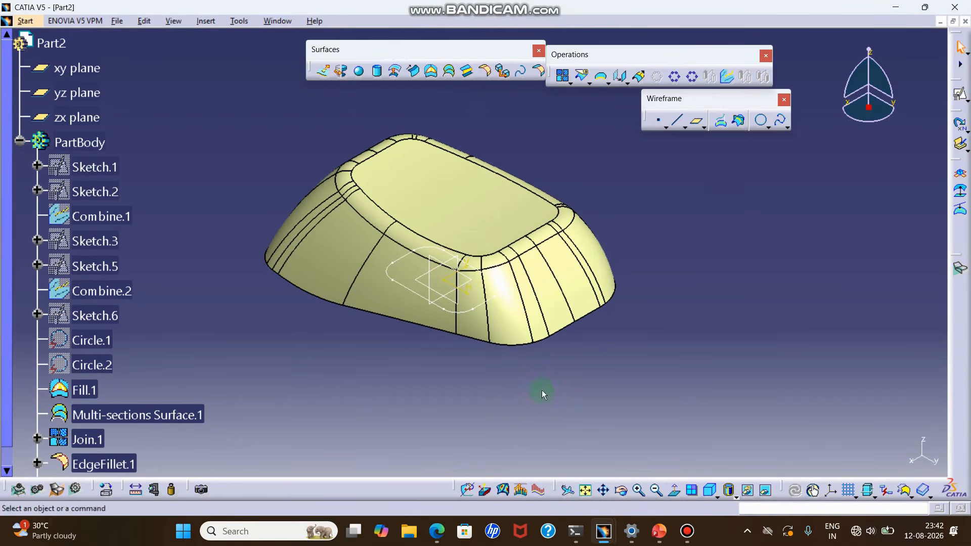
middle_click_drag(537, 394, 487, 297)
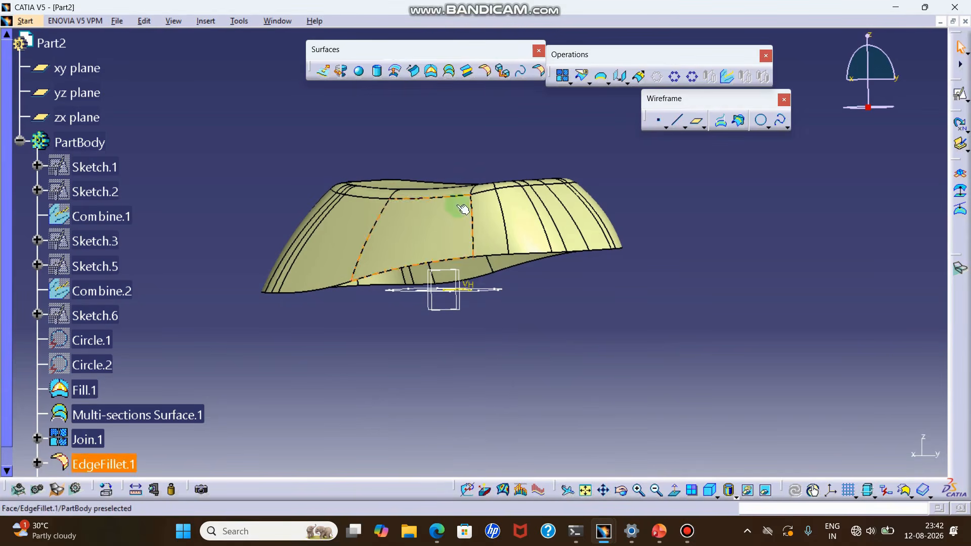
middle_click_drag(468, 224, 464, 304)
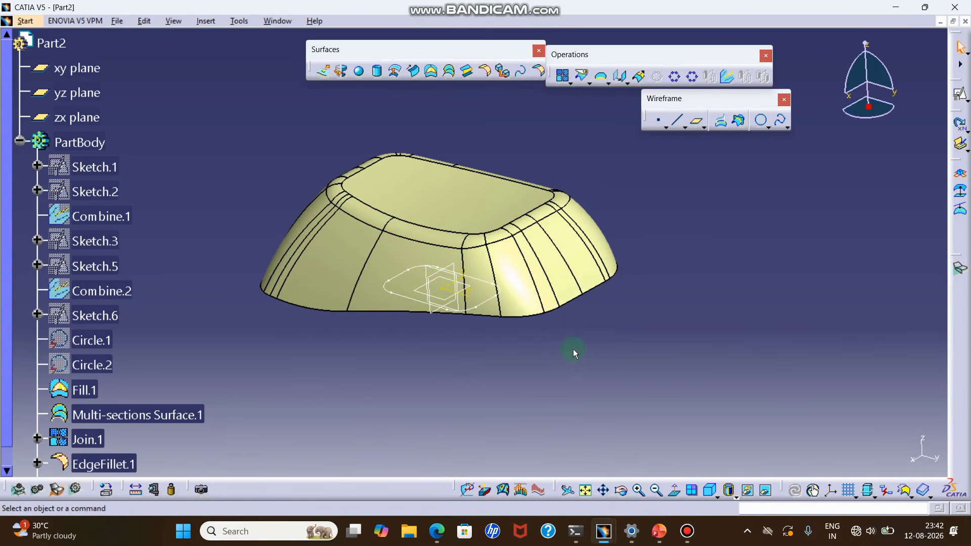
middle_click_drag(514, 341, 492, 349)
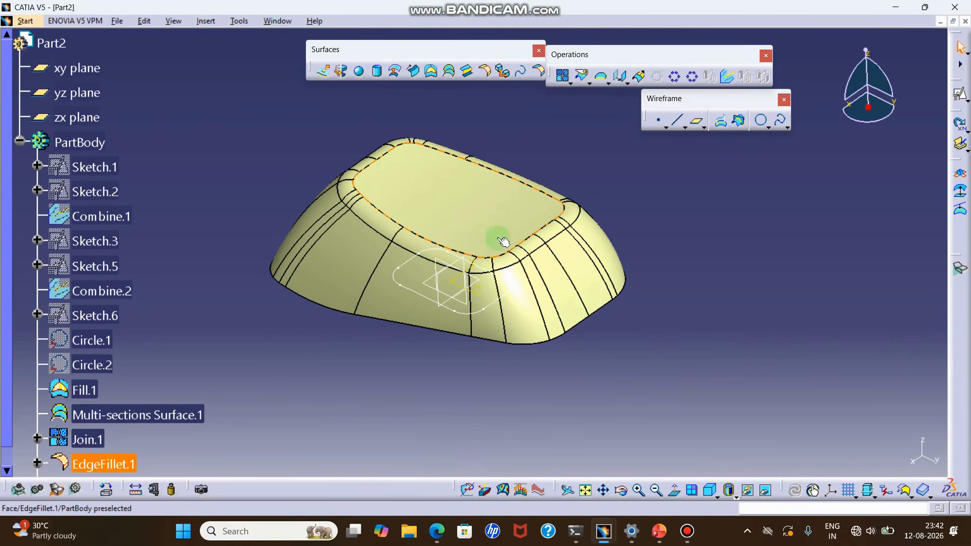
right_click(587, 233)
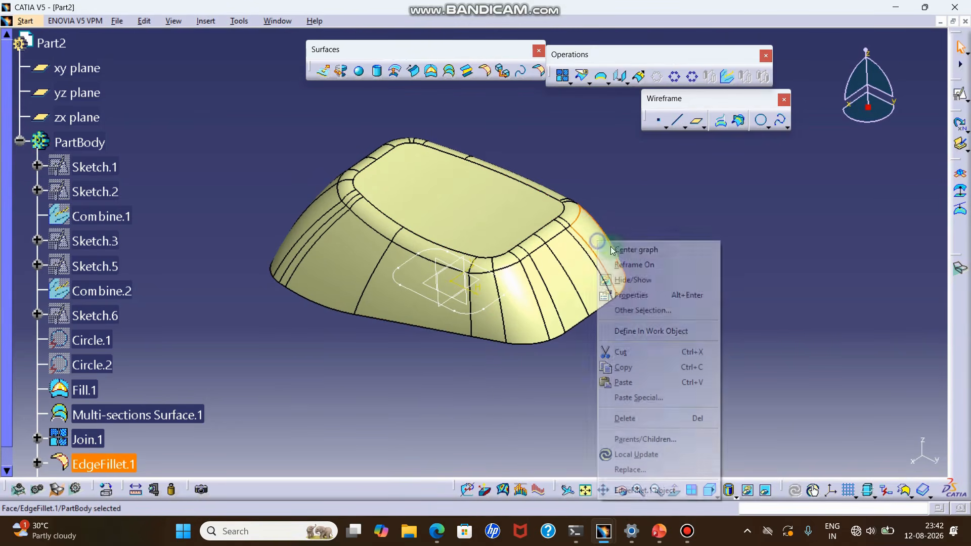
left_click(636, 279)
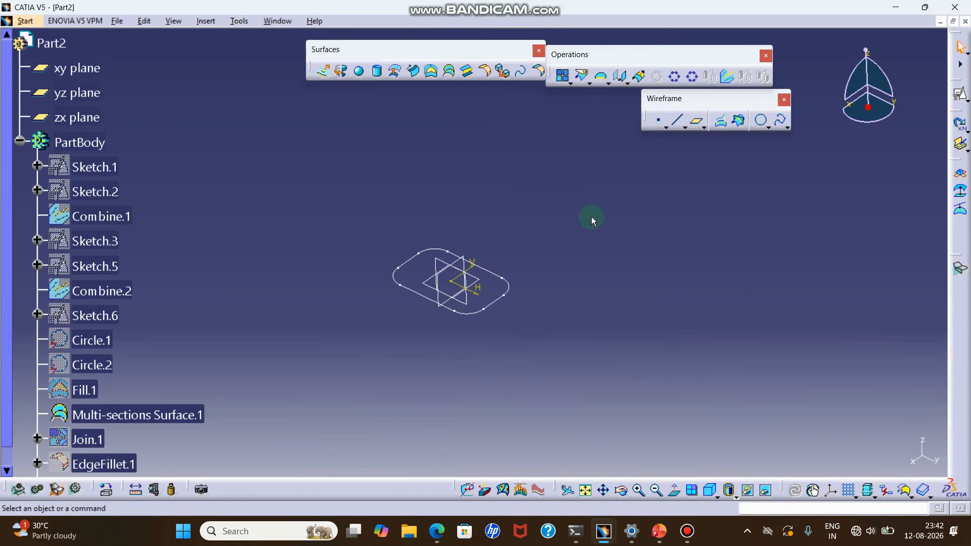
key("ctrl+z")
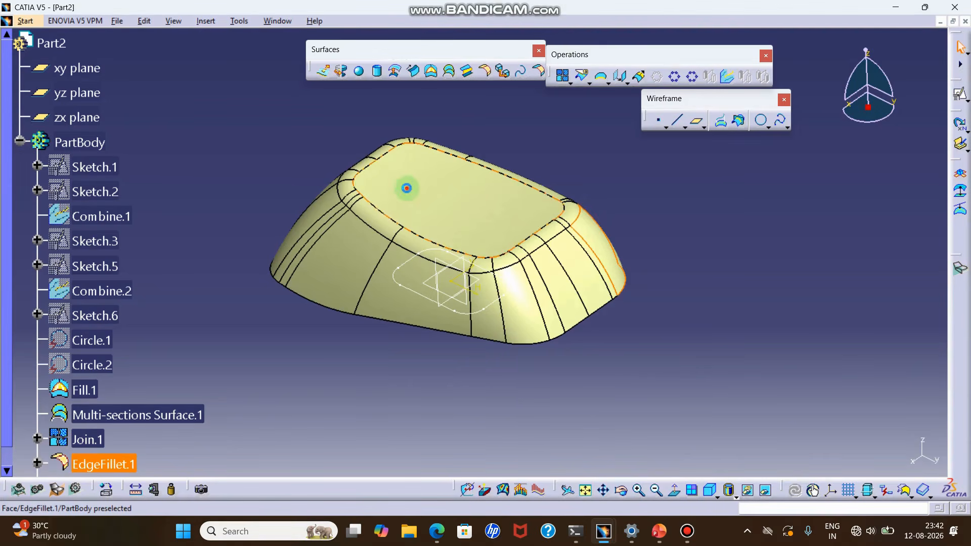
scroll(131, 326, "down", 3)
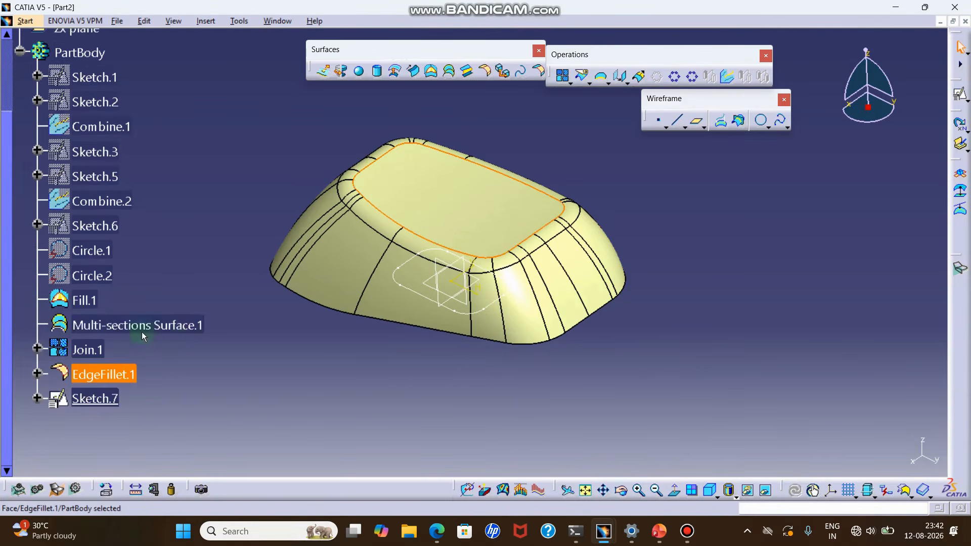
Try hiding the EdgeFillet.1 surface and showing the Fill.1 surface in its place
left_click(91, 302)
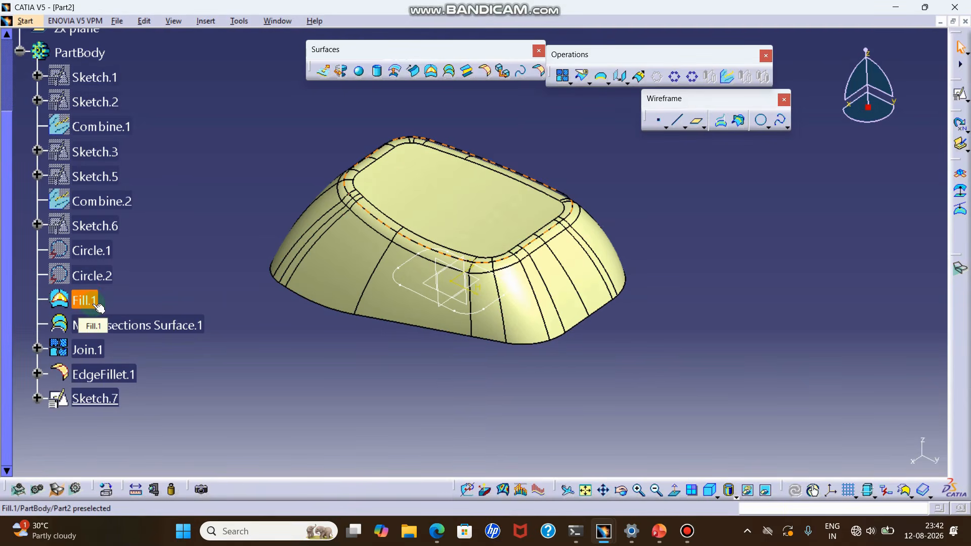
left_click(321, 264)
right_click(327, 266)
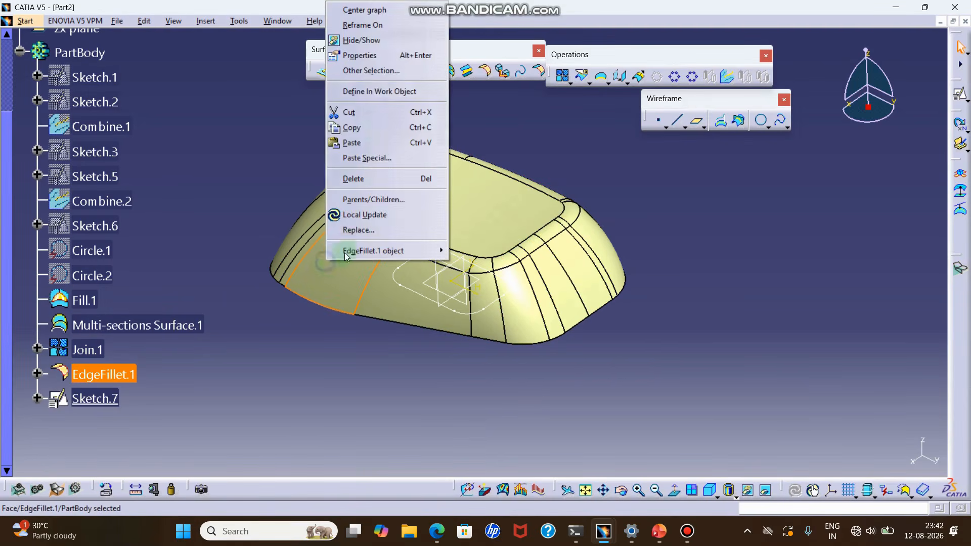
left_click(362, 40)
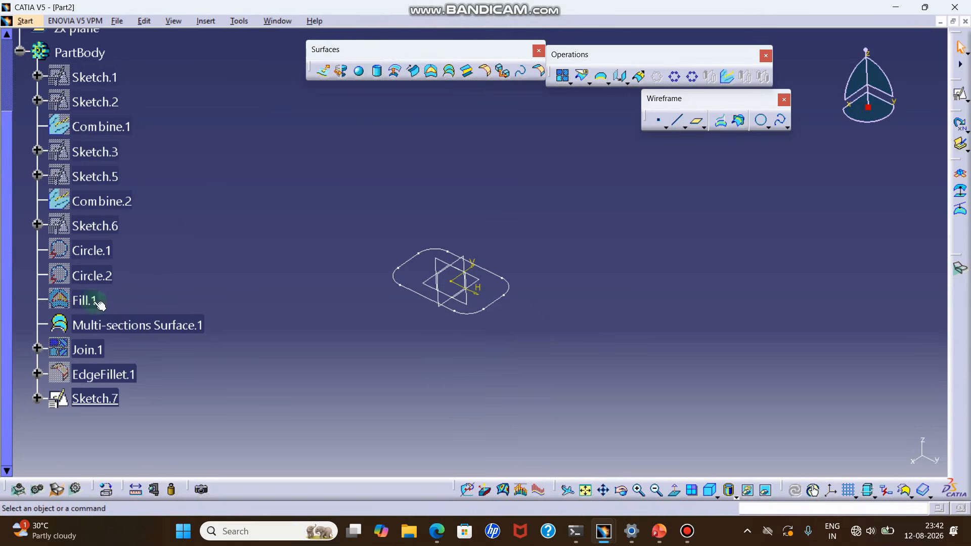
right_click(100, 305)
left_click(131, 76)
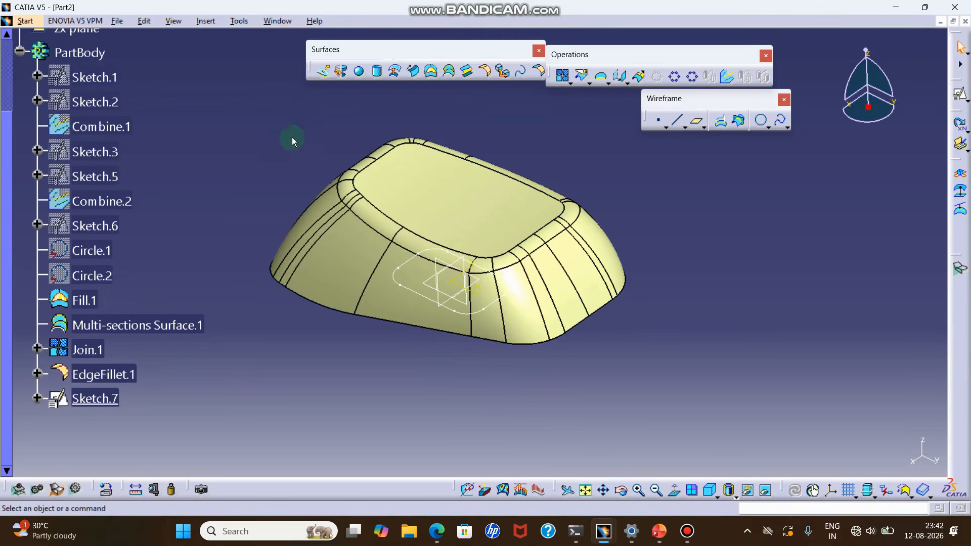
left_click(91, 301)
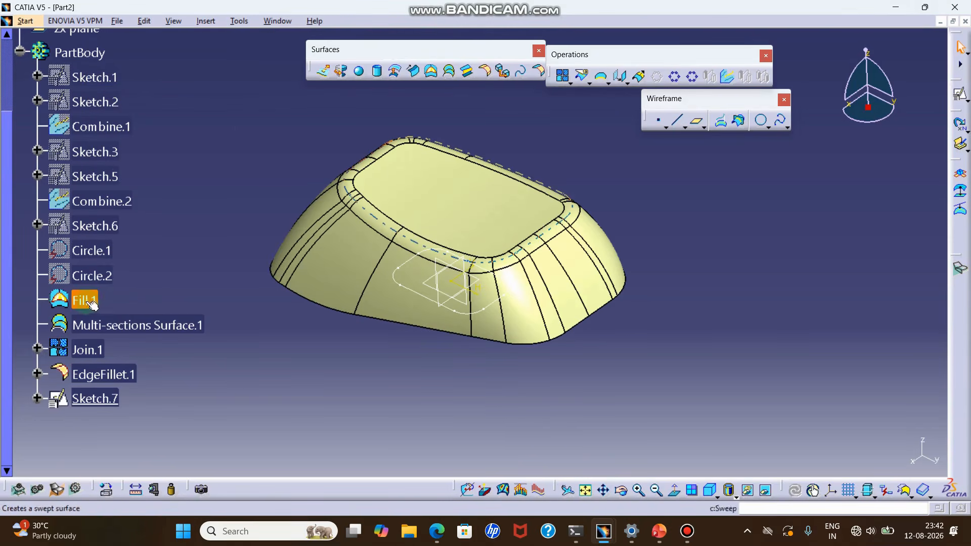
left_click(193, 262)
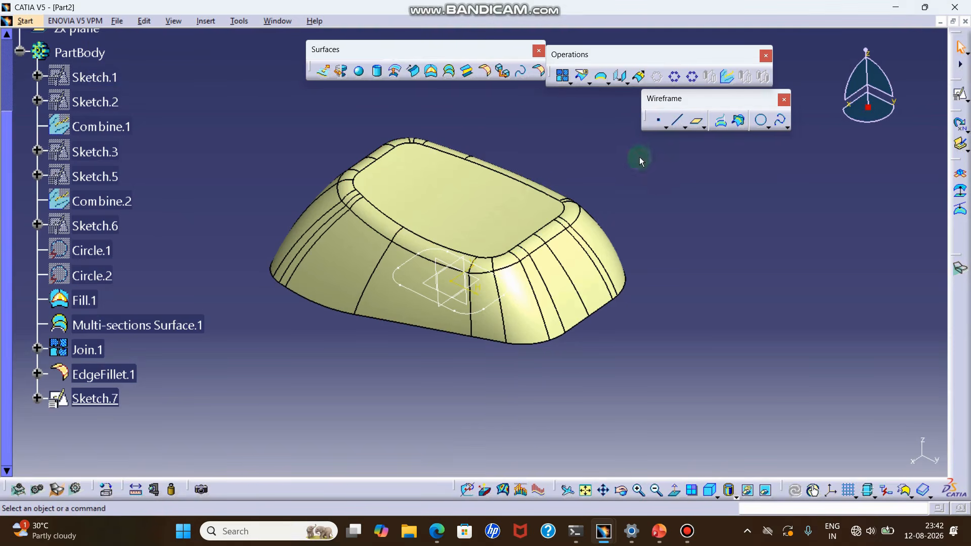
Extract the top face of the filleted surface with no propagation and hide the EdgeFillet.1 surface
left_click(607, 83)
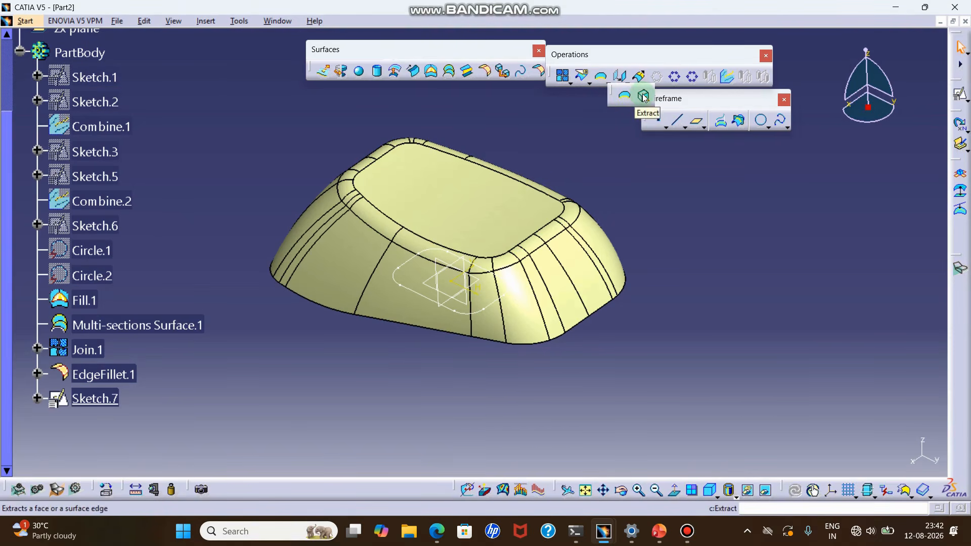
left_click(643, 96)
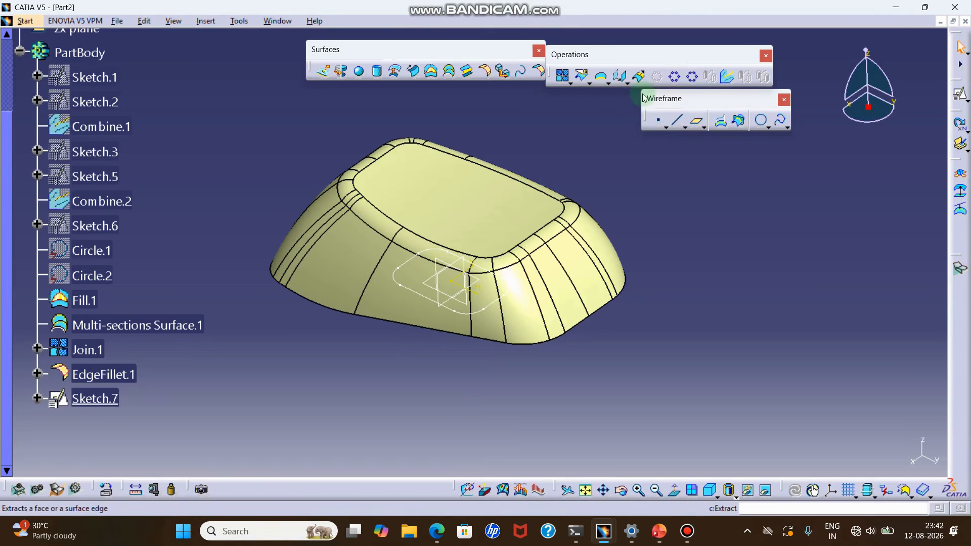
left_click(455, 195)
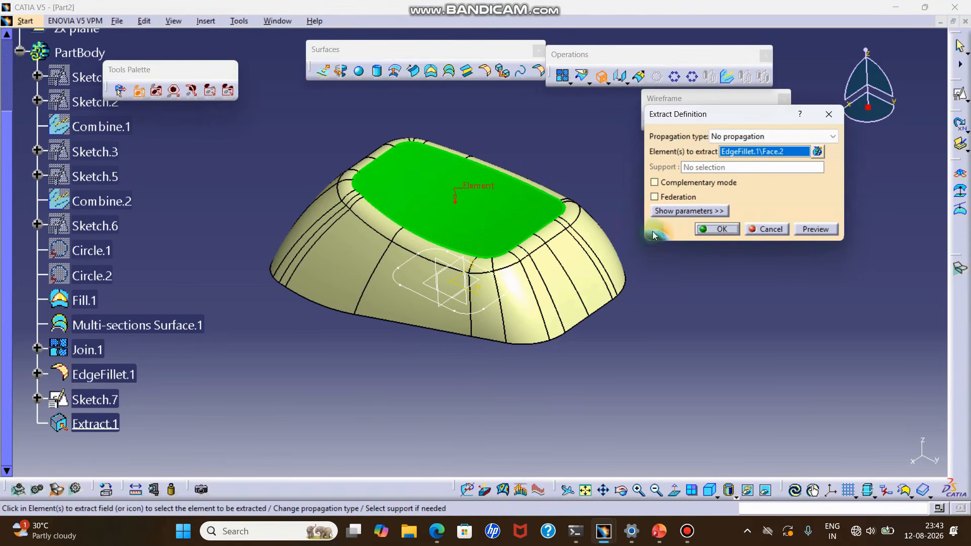
left_click(717, 228)
right_click(599, 232)
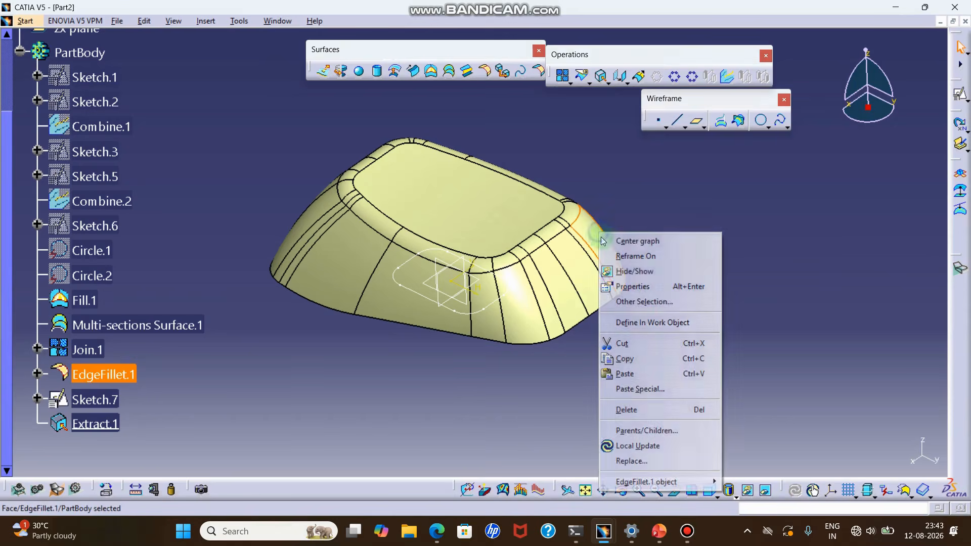
left_click(634, 271)
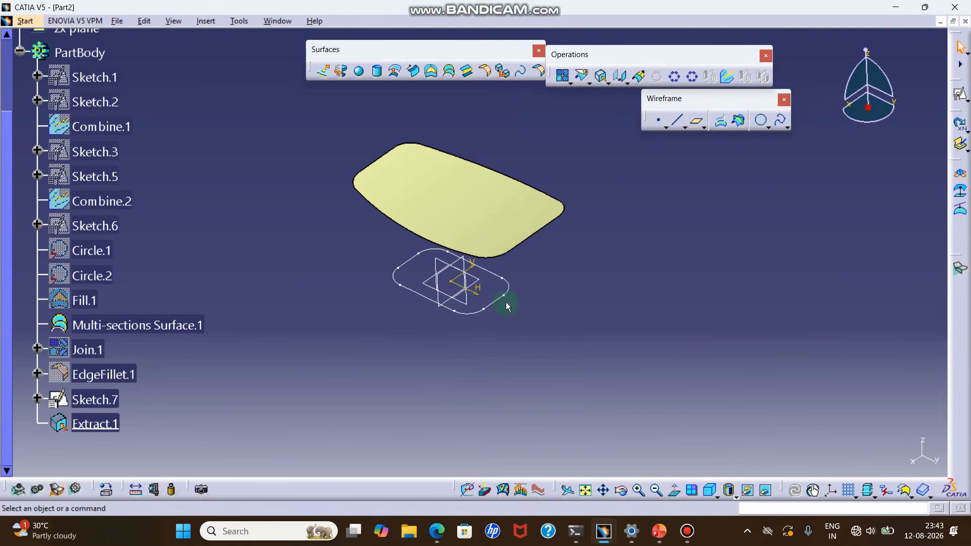
Offset the extracted top face 10 mm downward by reversing the offset direction
middle_click_drag(505, 304, 481, 173)
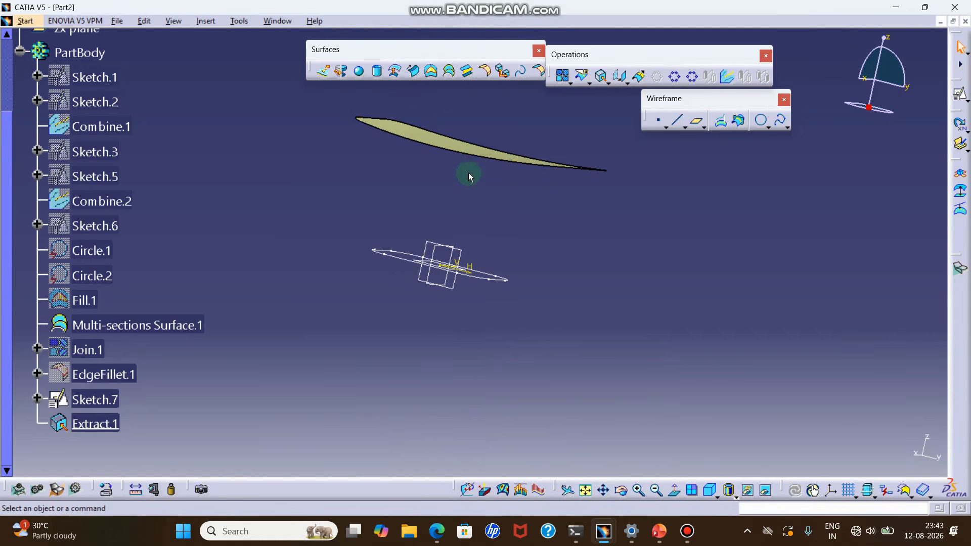
middle_click_drag(509, 206, 471, 159)
left_click(427, 120)
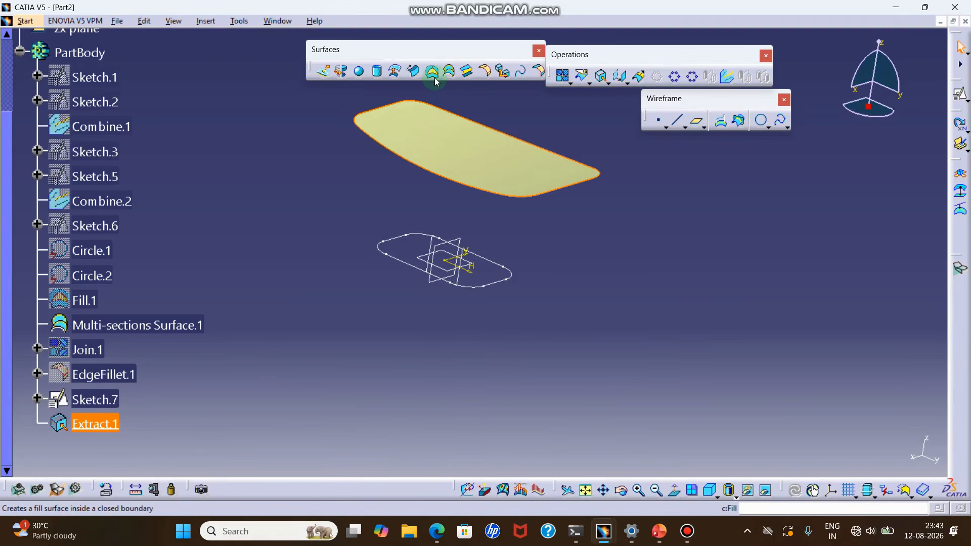
left_click(397, 71)
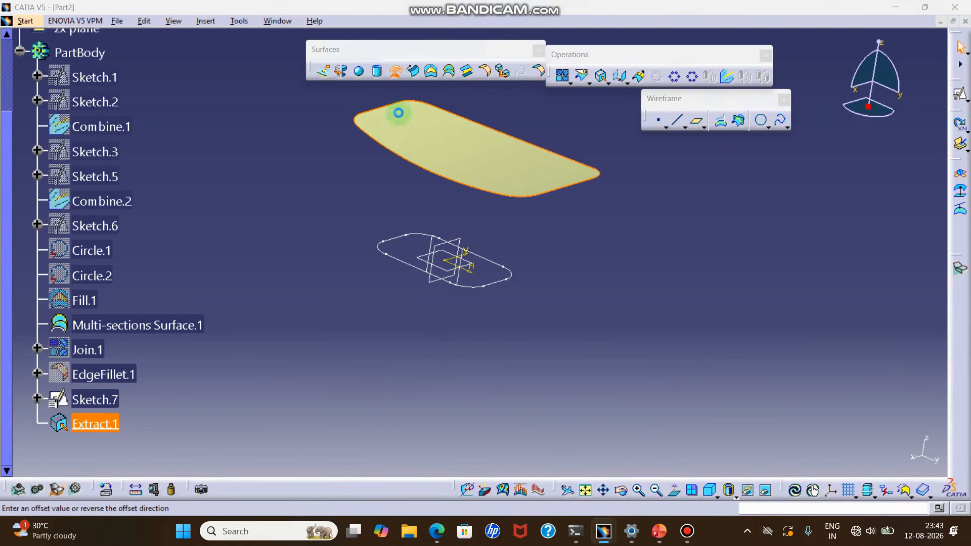
double_click(759, 228)
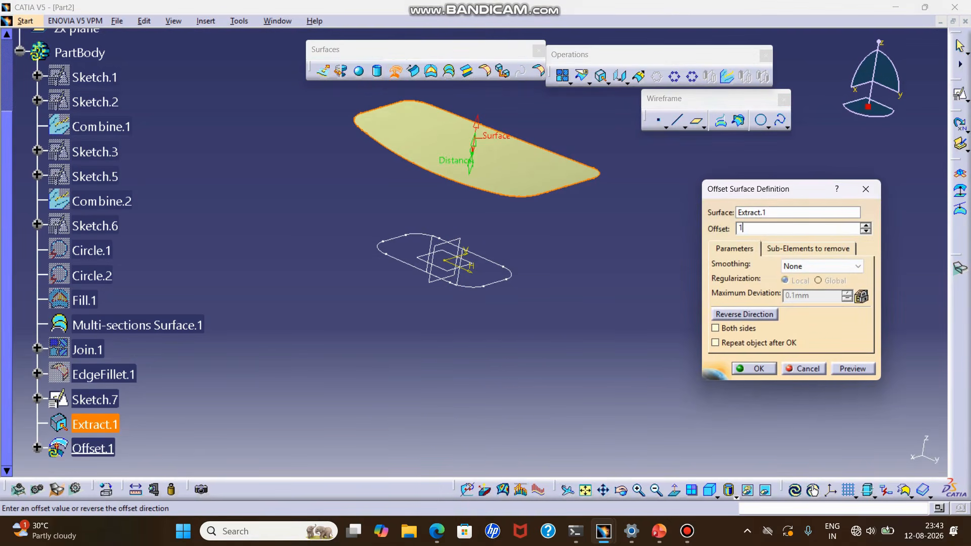
left_click(864, 368)
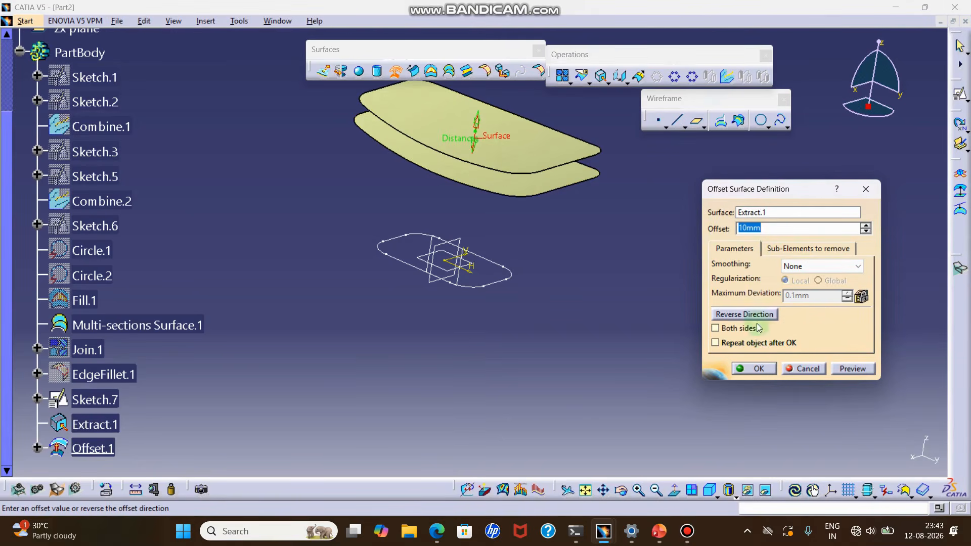
left_click(744, 314)
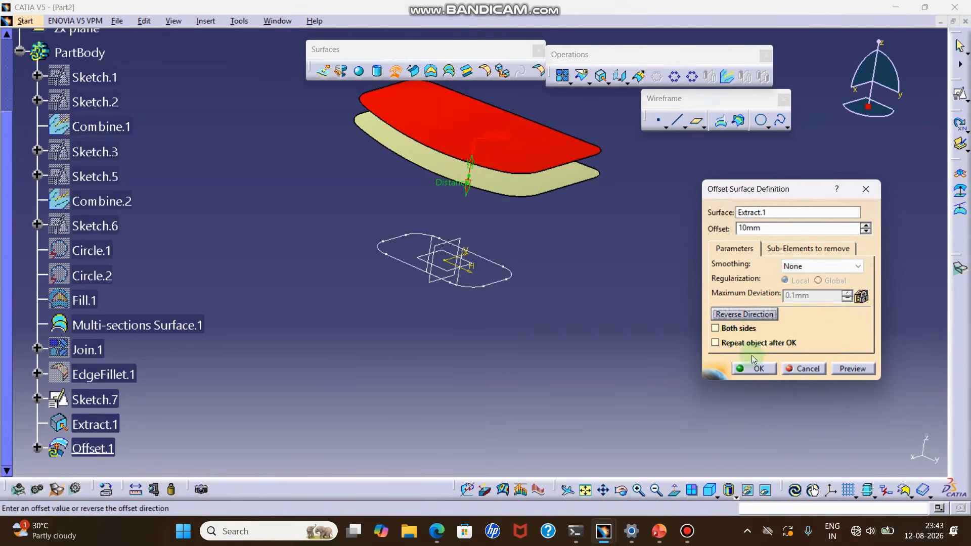
left_click(754, 369)
Project the rounded rectangle Sketch.7 onto the Extract.1 surface with the Normal projection type
mouse_move(596, 320)
middle_mouse_down()
mouse_move(579, 366)
mouse_move(510, 351)
middle_mouse_up()
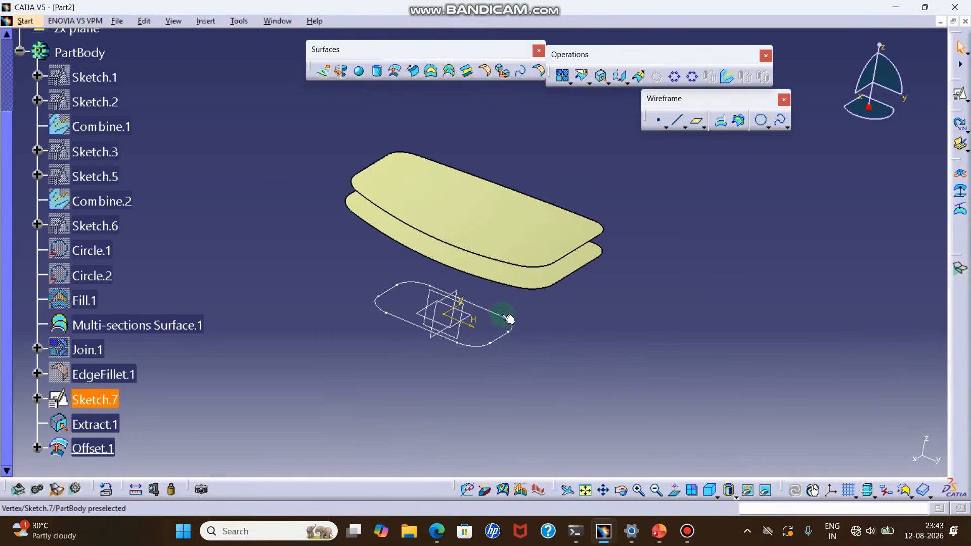
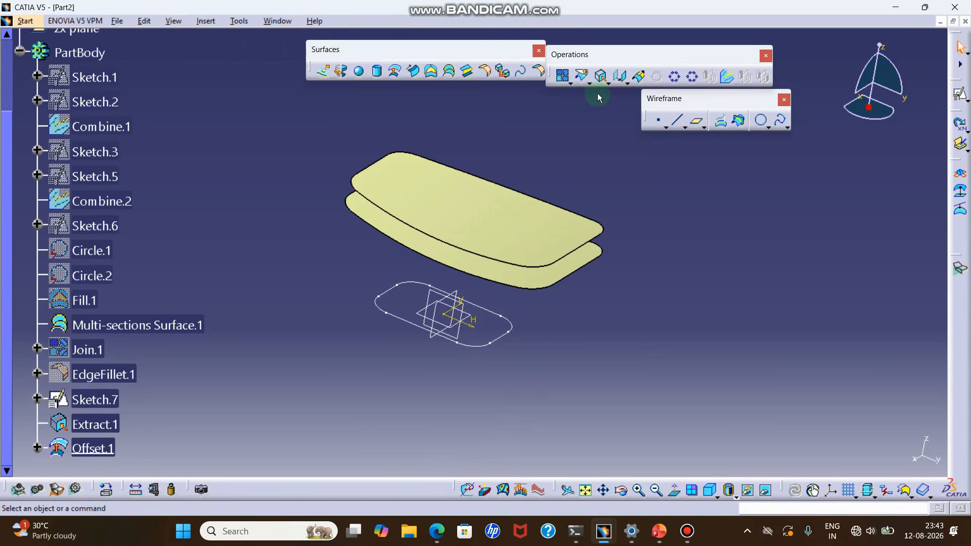
left_click(722, 124)
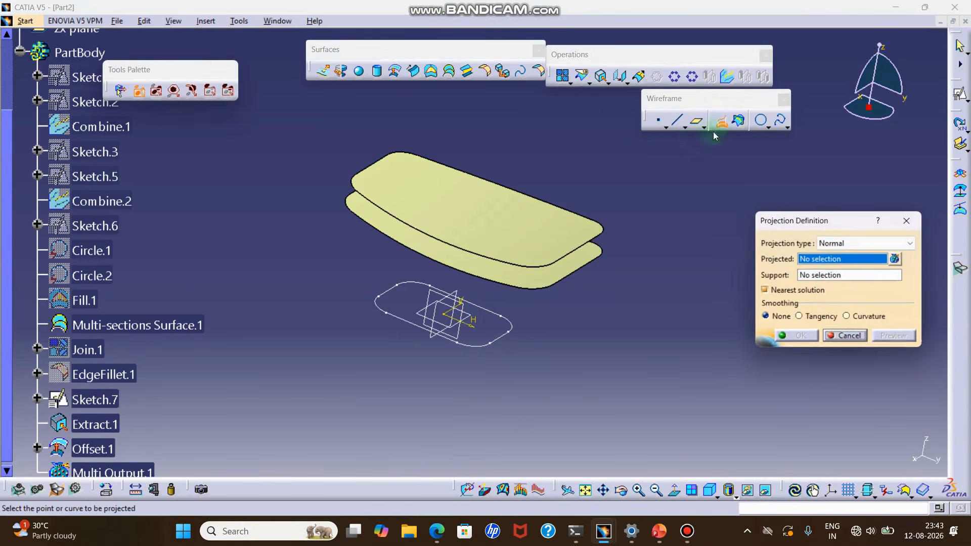
left_click(481, 314)
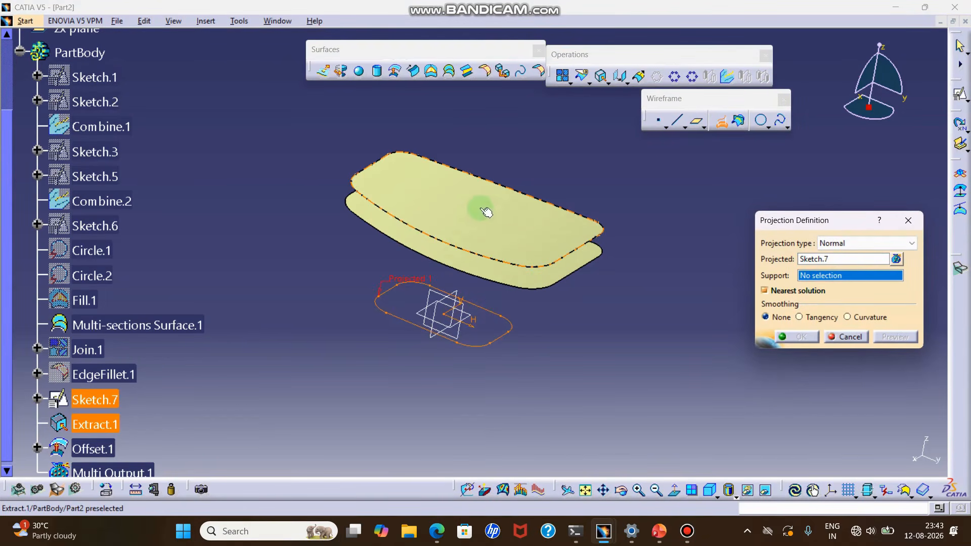
left_click(480, 208)
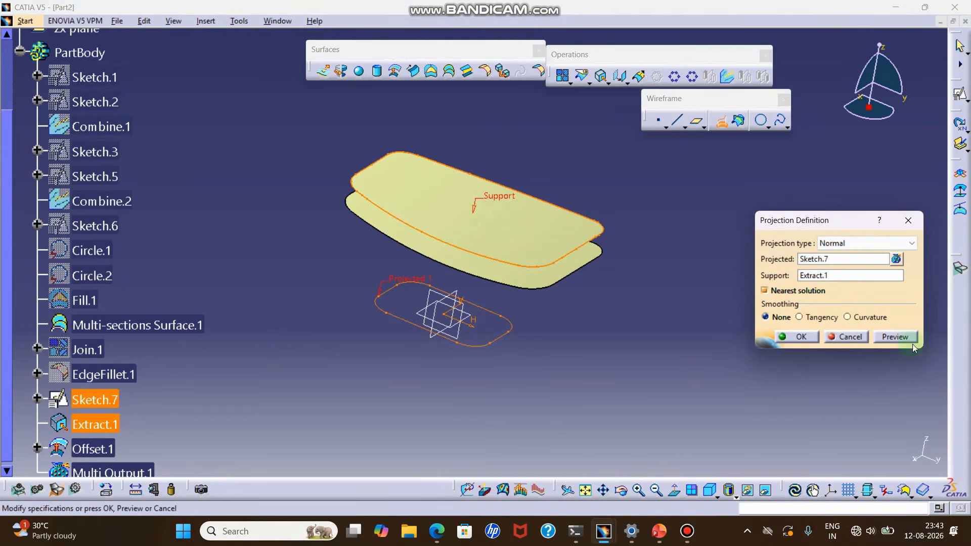
left_click(897, 336)
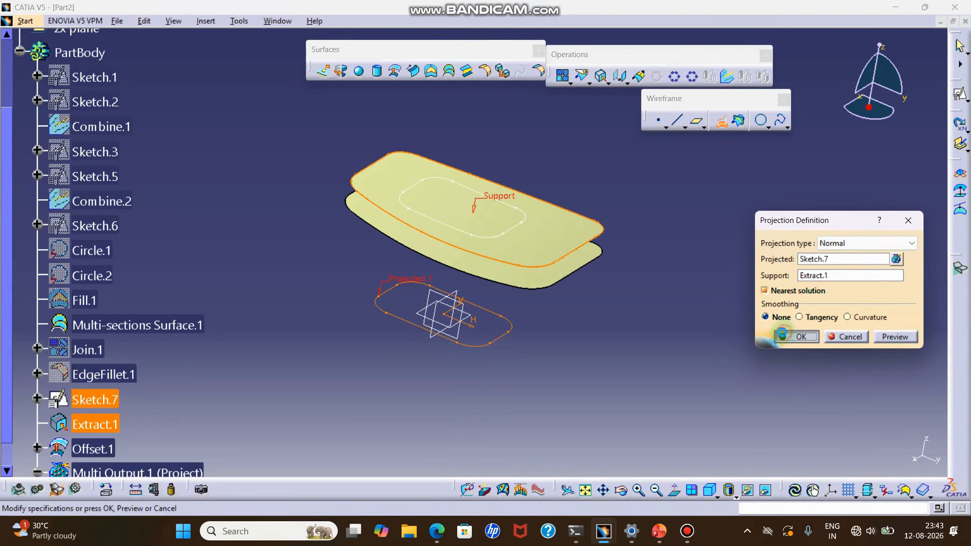
left_click(783, 334)
Extrude the projected curve 20 mm as a surface along the Z component, reversed to run down through the offset surface
left_click(710, 489)
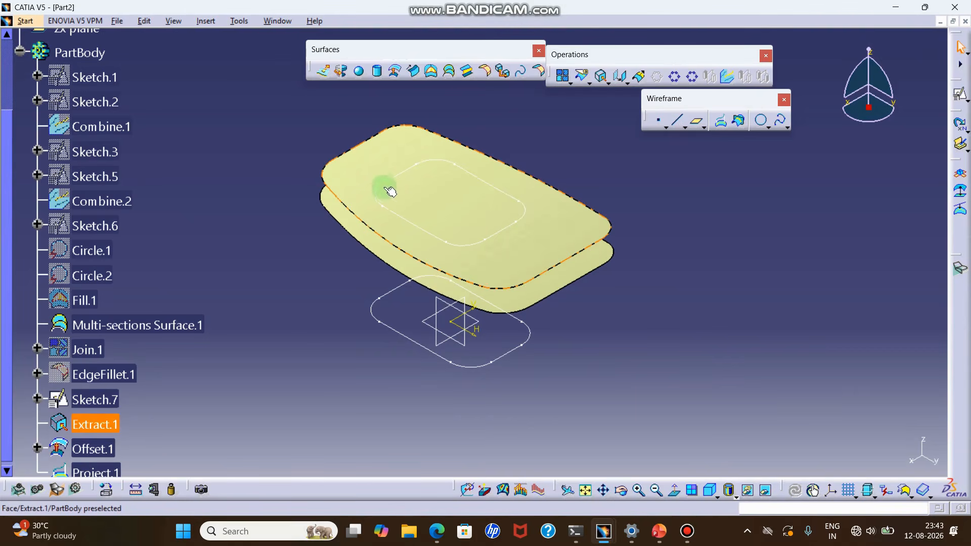
middle_click_drag(481, 280, 531, 210)
left_click(328, 77)
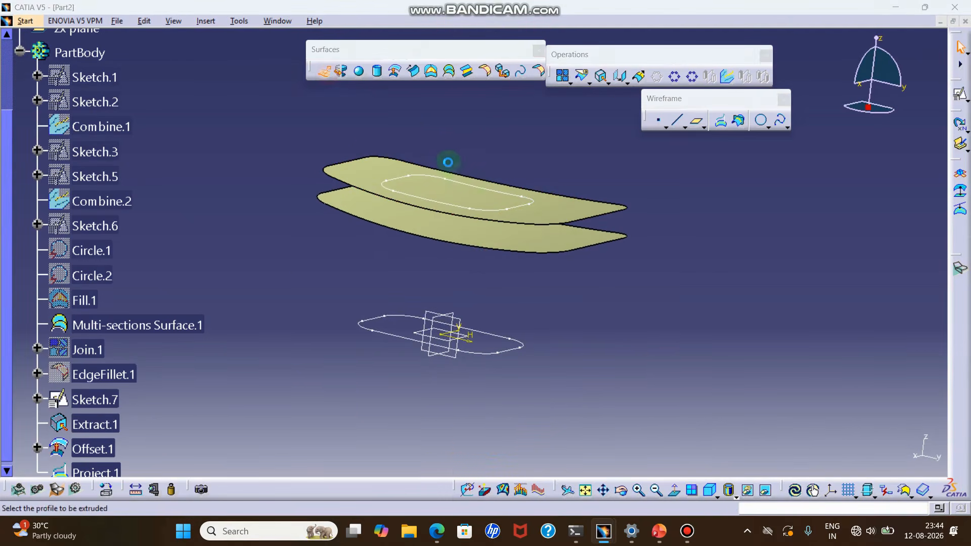
left_click(478, 191)
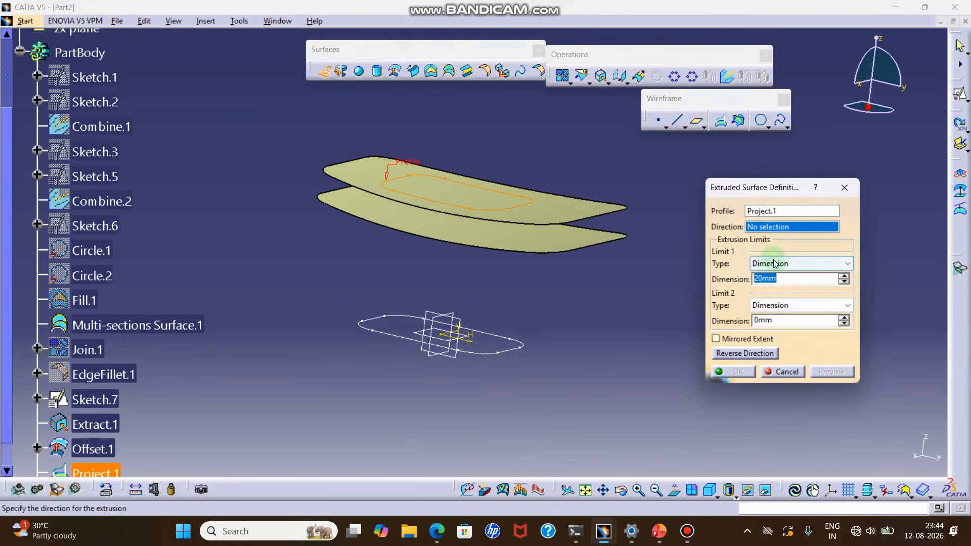
right_click(781, 231)
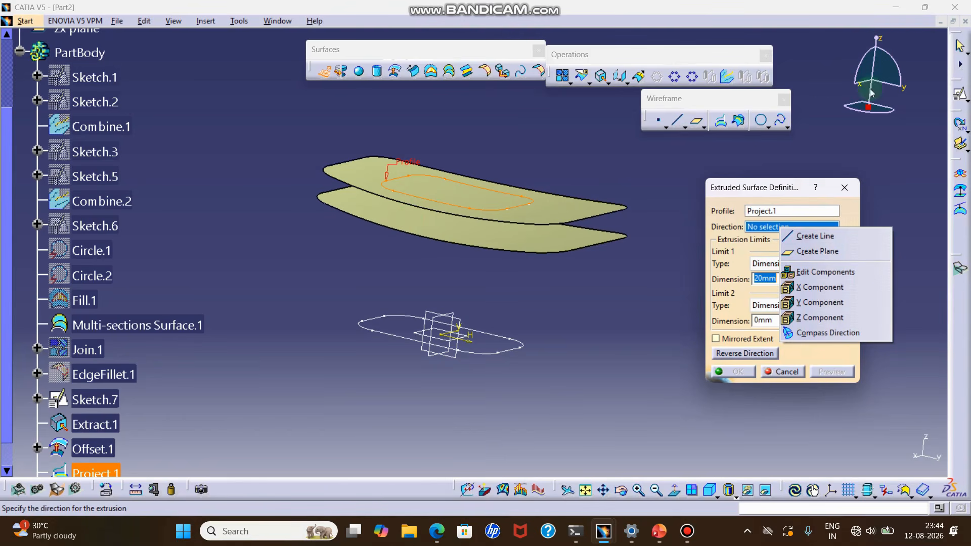
left_click(819, 318)
left_click(743, 353)
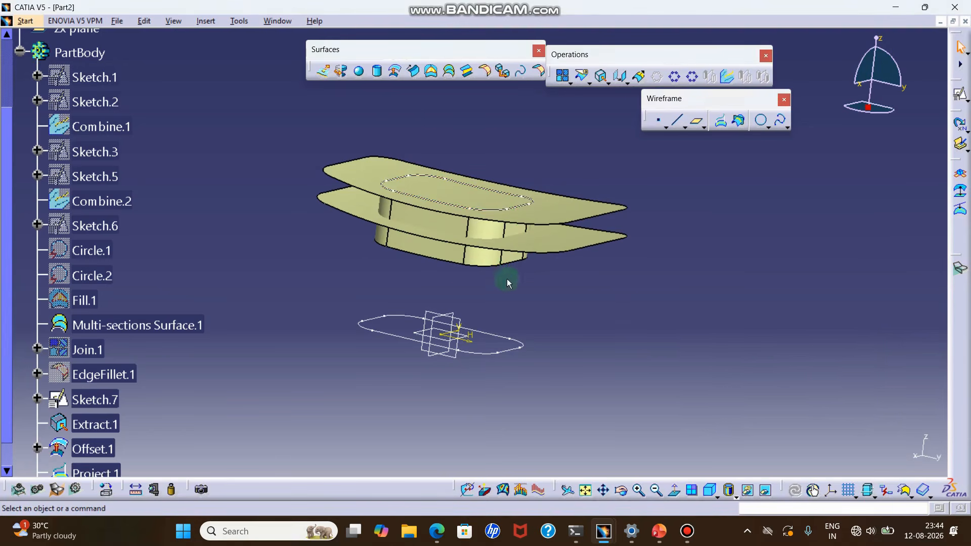
right_click(477, 266)
left_click(378, 287)
Split the extruded wall with the Offset.1 surface, keeping the portion above it
middle_click_drag(480, 263, 426, 252)
middle_click_drag(479, 258, 564, 273)
middle_click_drag(535, 198, 544, 177, "ctrl")
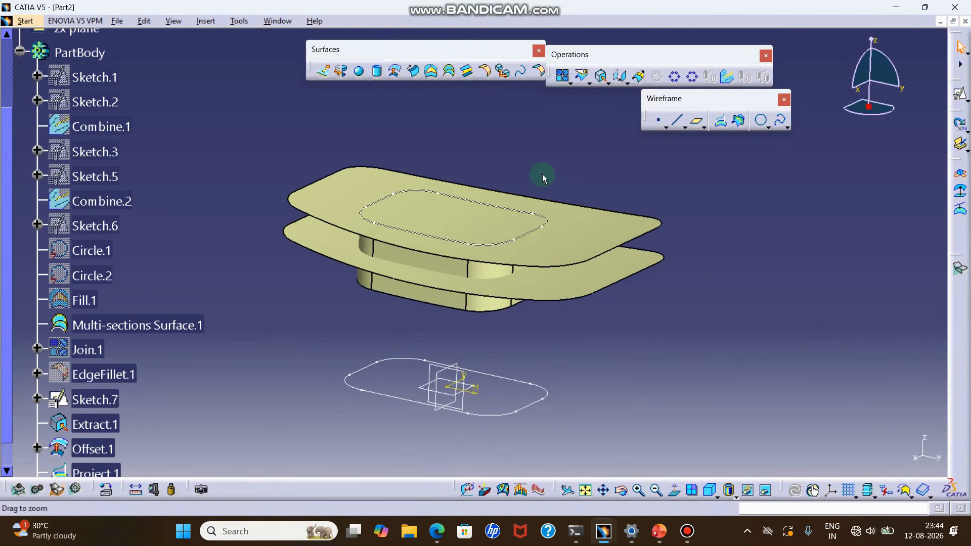
left_click(581, 74)
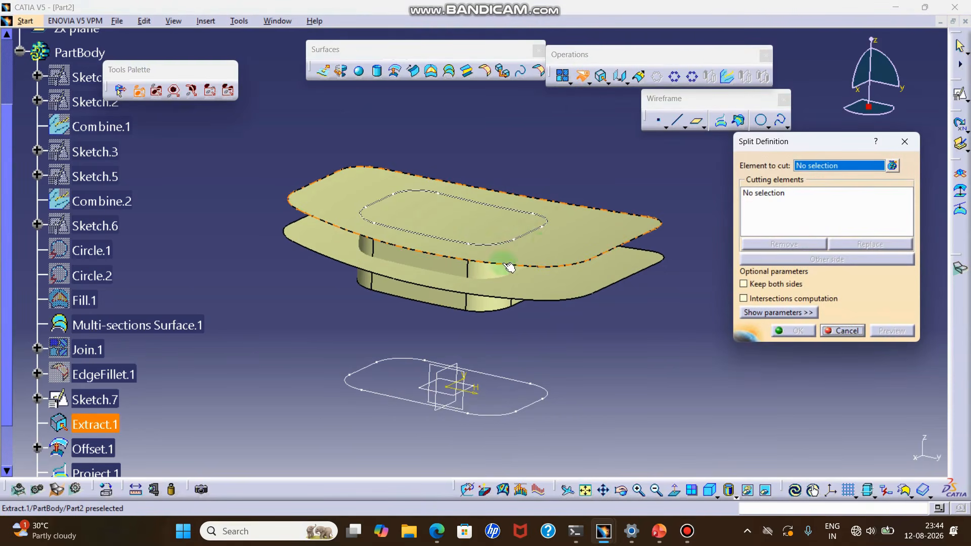
left_click(439, 268)
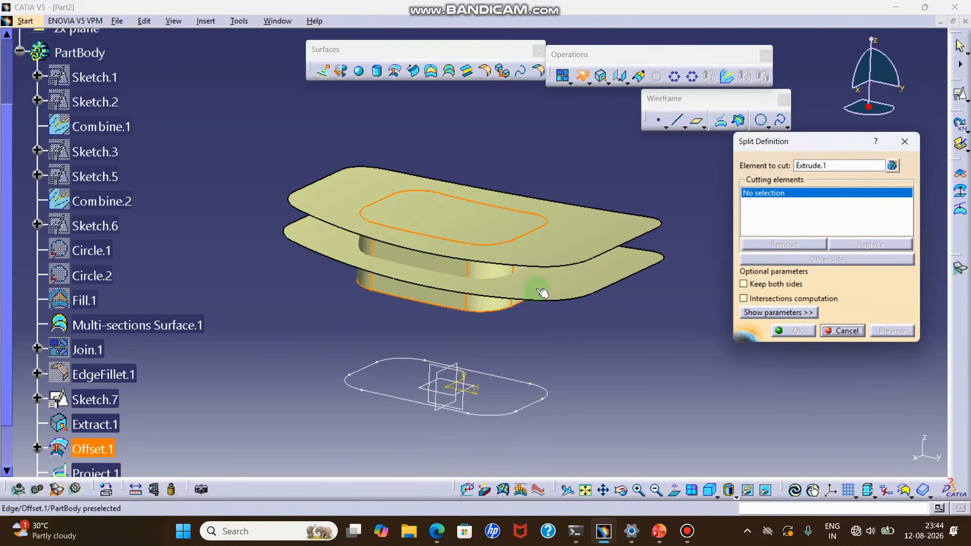
left_click(537, 286)
middle_click_drag(493, 307, 460, 223)
left_click(792, 332)
right_click(432, 219)
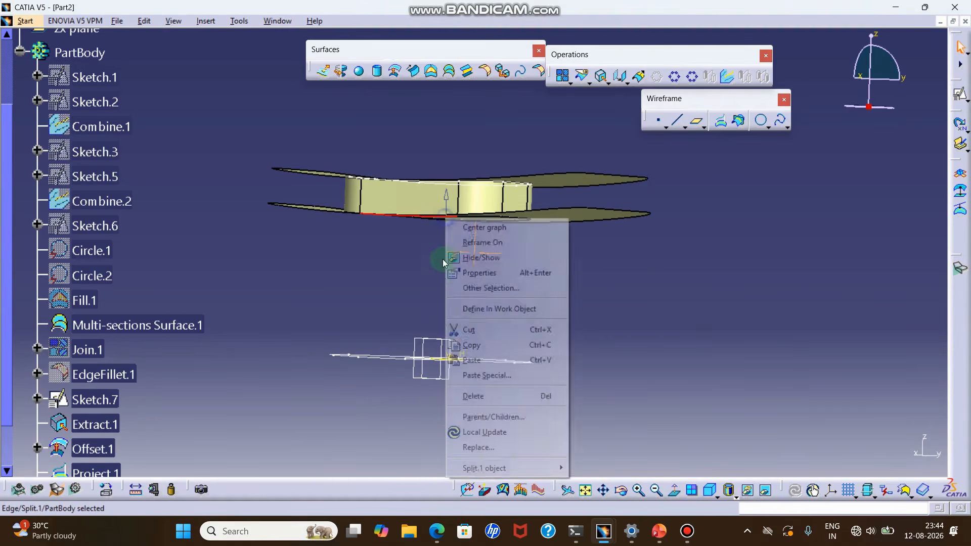
left_click(480, 273)
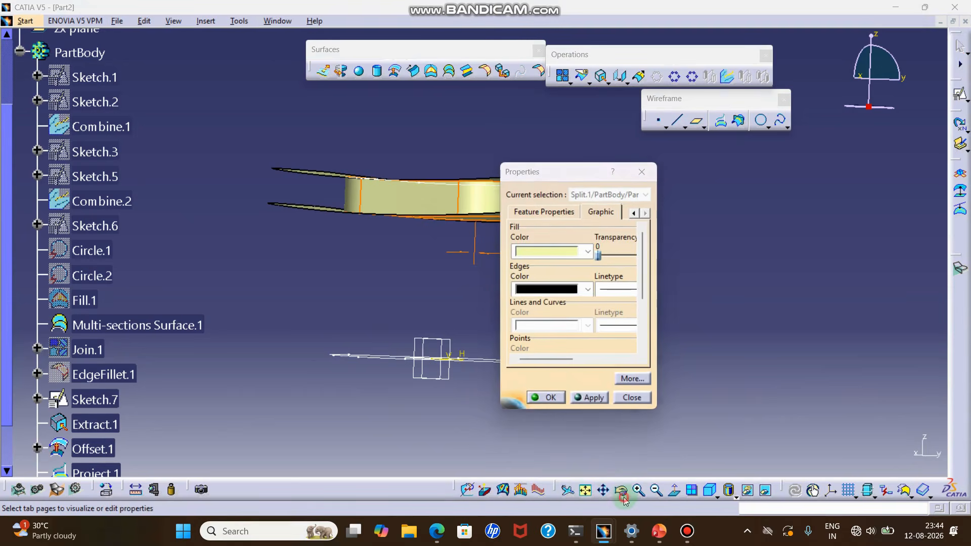
key("Escape")
Split the Offset.1 surface with the Split.1 wall, keeping the floor portion inside the wall by choosing the other side
middle_click_drag(542, 358, 605, 304)
middle_click_drag(423, 278, 501, 377)
left_click(581, 76)
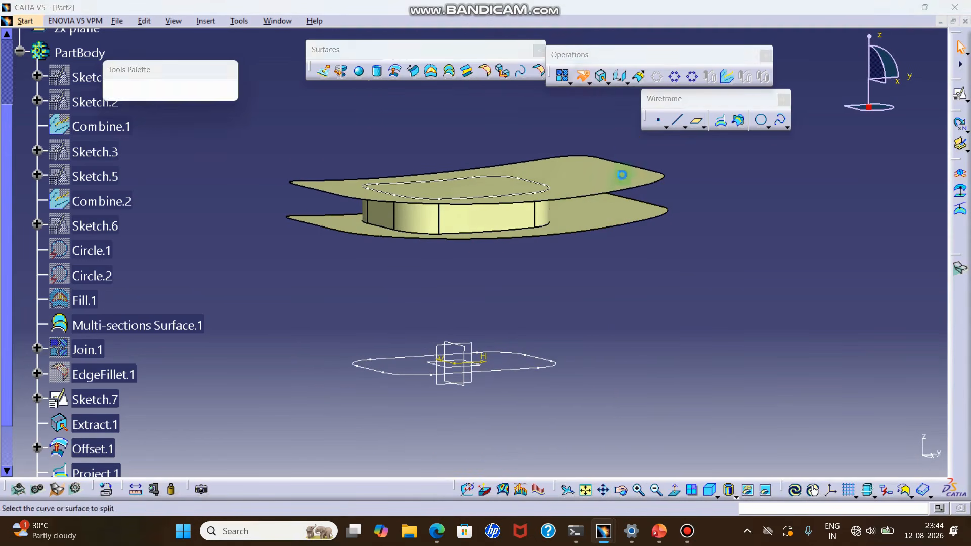
left_click(592, 217)
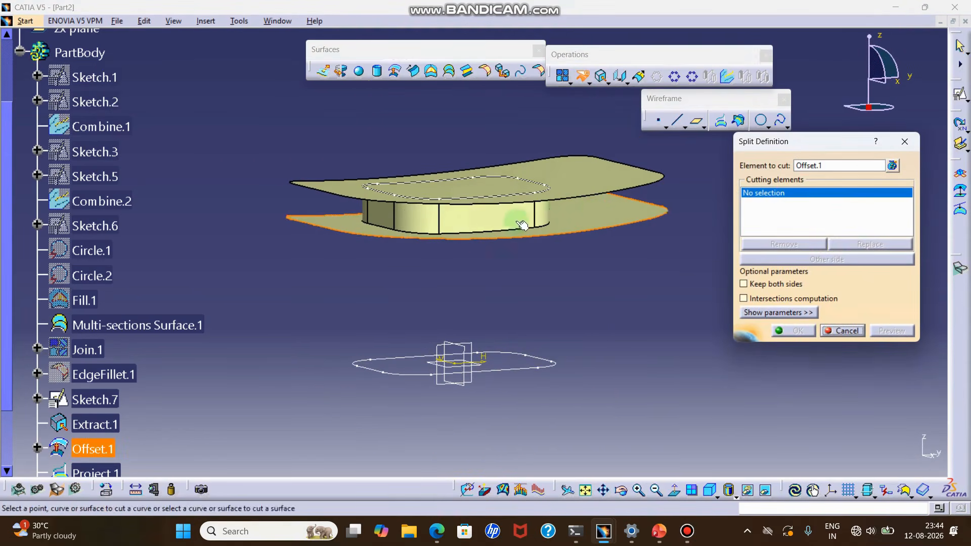
left_click(498, 218)
middle_click_drag(535, 258, 460, 213)
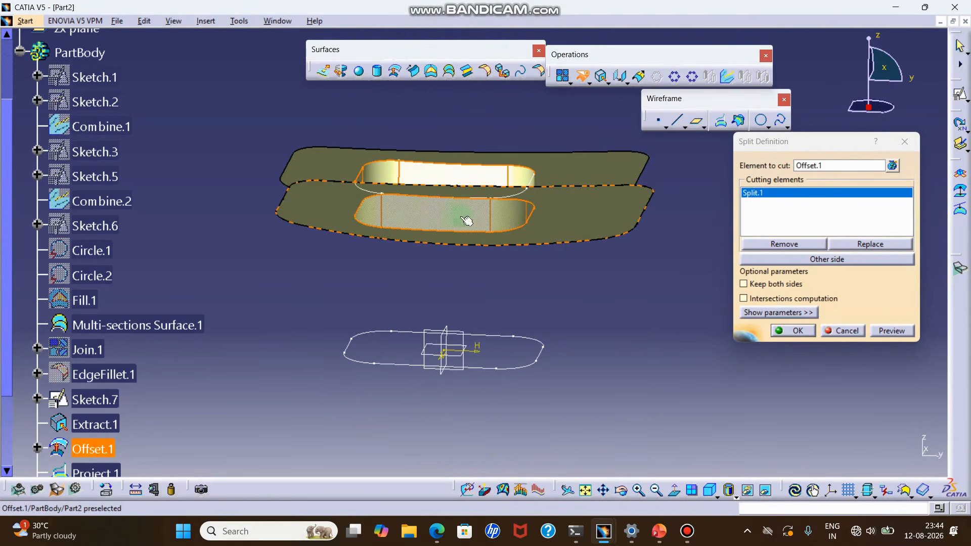
left_click(825, 262)
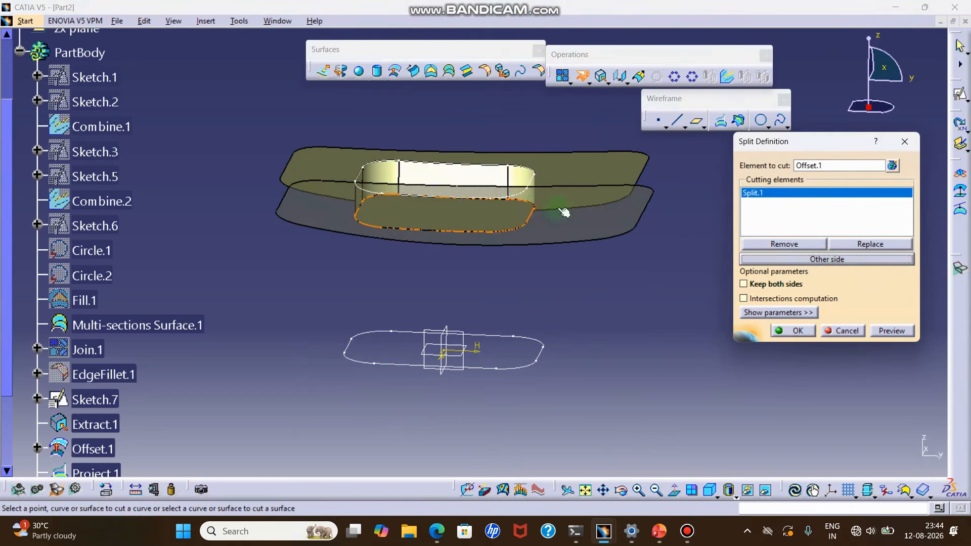
middle_click_drag(500, 205, 399, 295)
left_click(795, 331)
Hide the Extract.1 top surface to expose the recess walls and floor
right_click(550, 207)
left_click(585, 242)
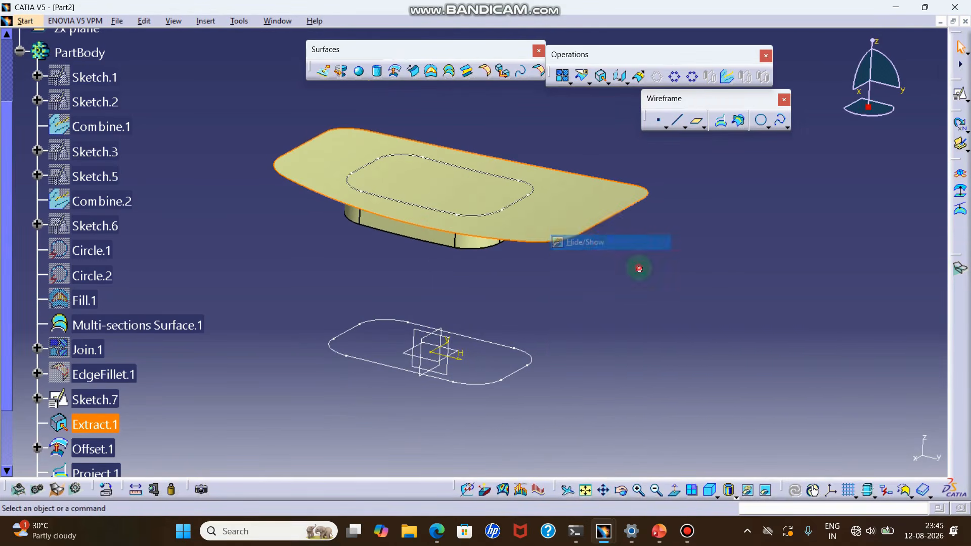
right_click(466, 256)
left_click(638, 189)
middle_click_drag(639, 190, 542, 292)
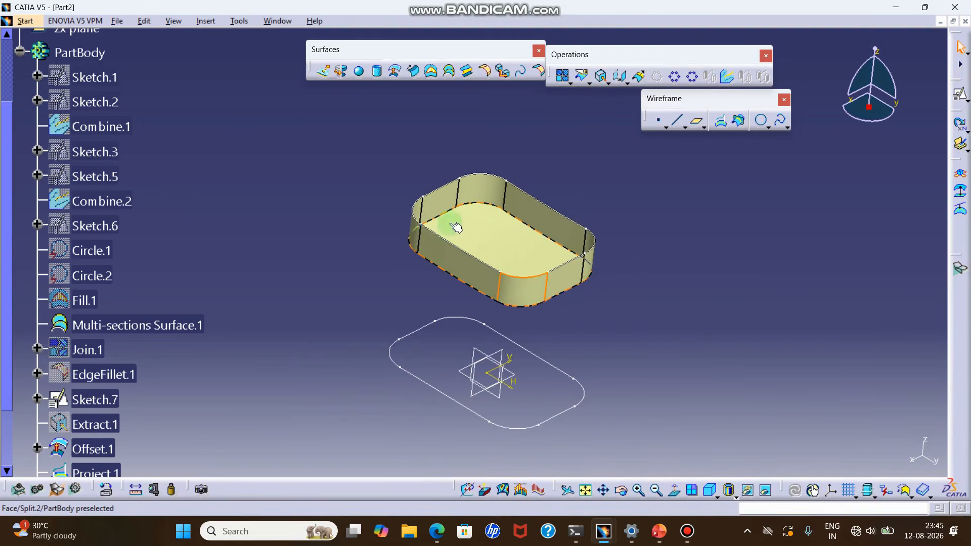
Show the hidden EdgeFillet.1 body surface again
scroll(113, 262, "down", 5)
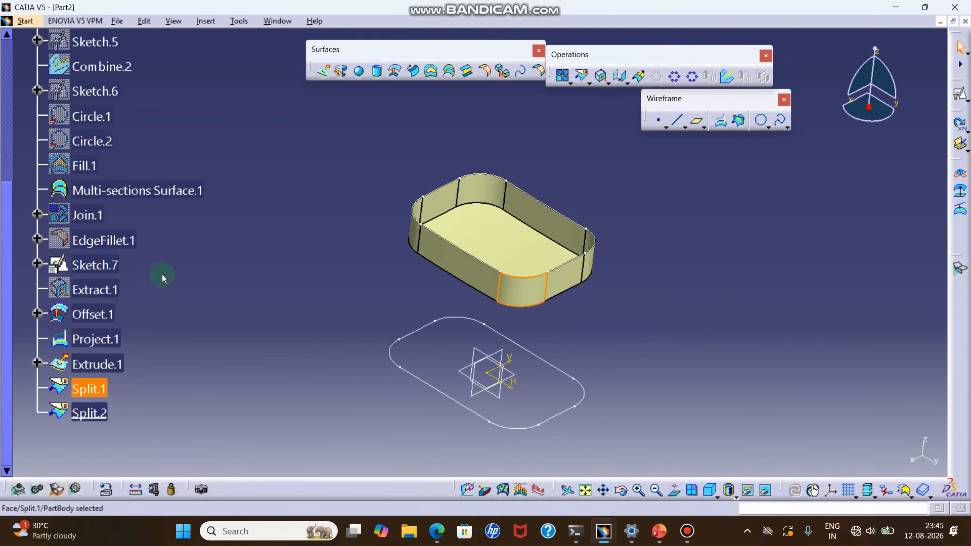
right_click(126, 248)
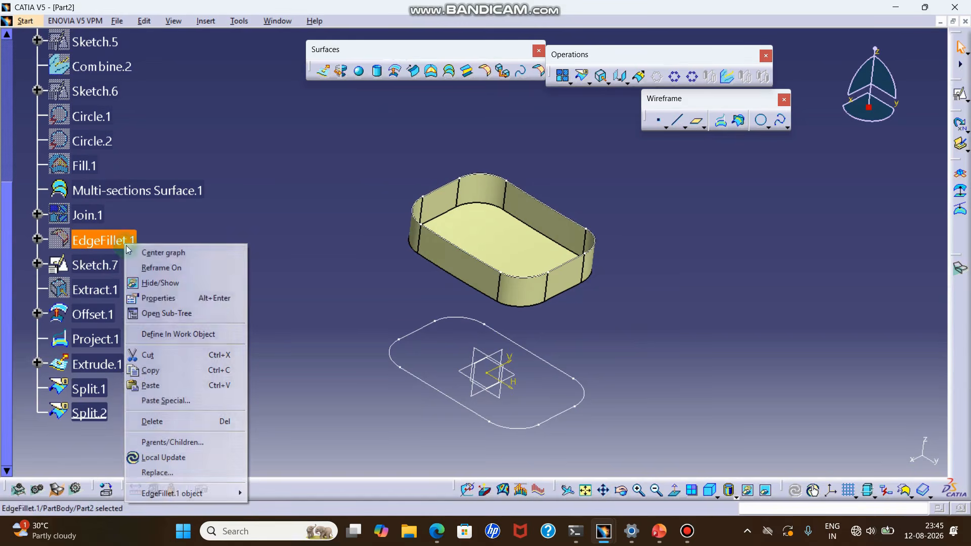
left_click(172, 283)
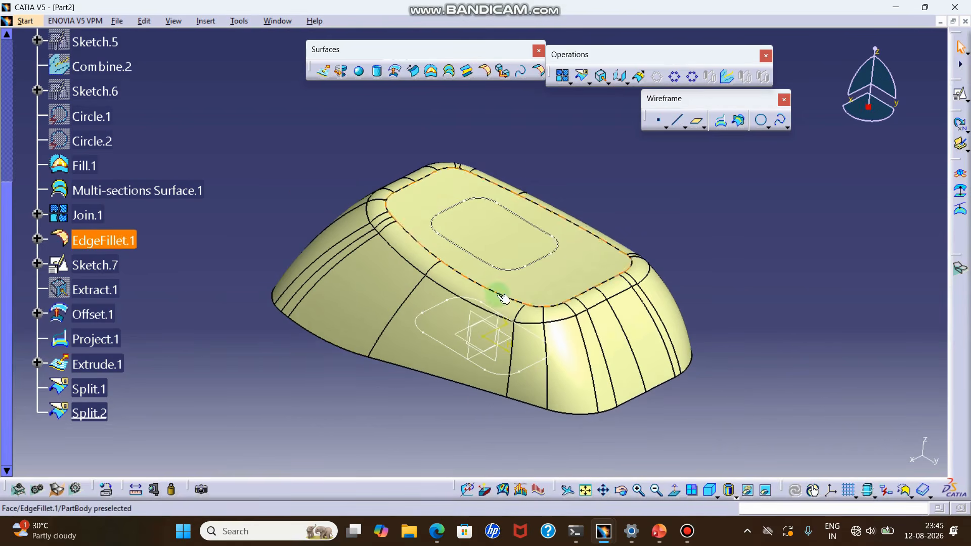
middle_click_drag(506, 419, 498, 415)
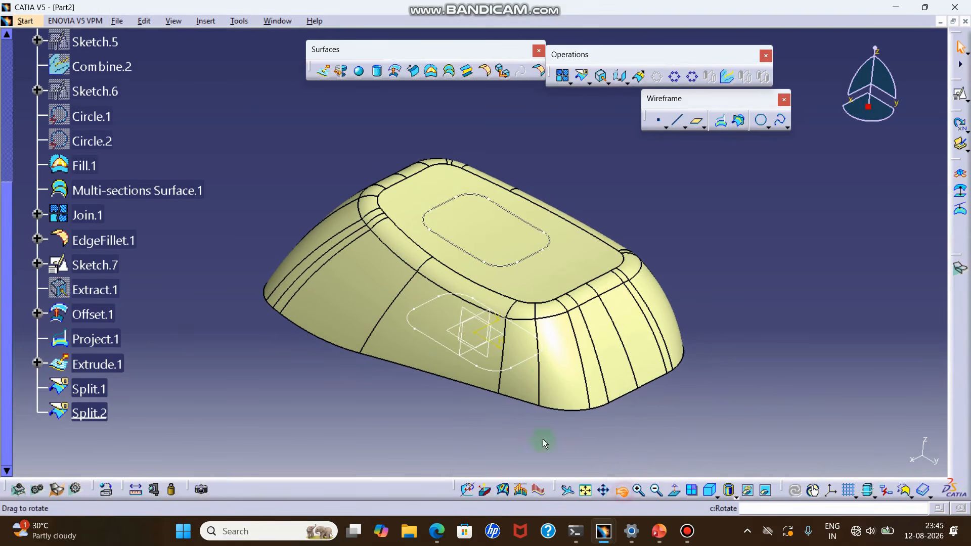
left_click_drag(543, 443, 460, 318)
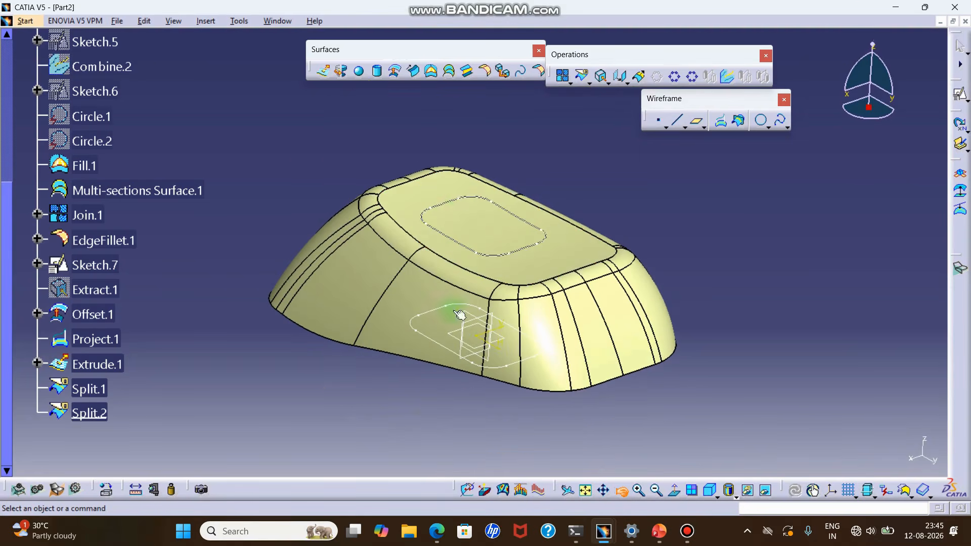
left_click(439, 209)
right_click(452, 231)
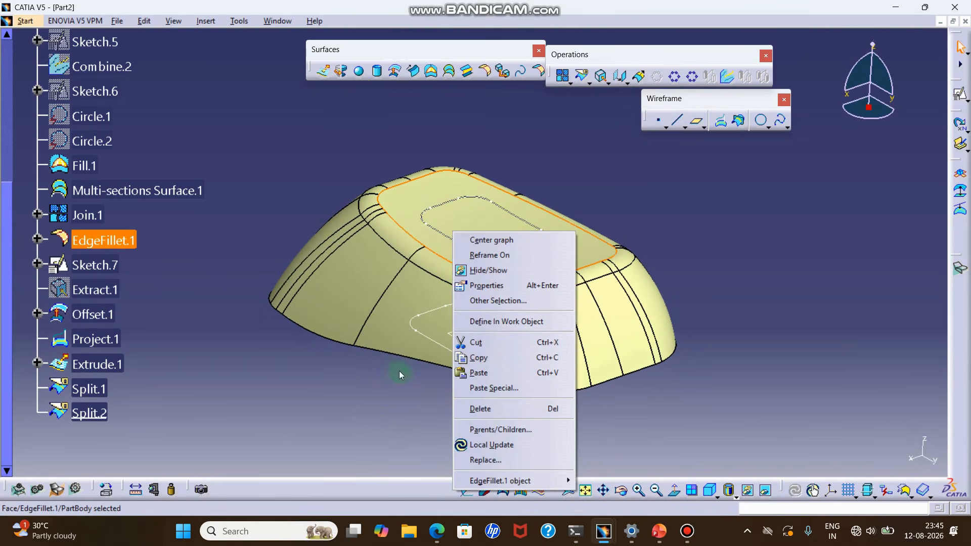
left_click(626, 202)
Split EdgeFillet.1 with the Project.1 curve, keeping the outer body so the recess is open at the top
middle_click_drag(540, 208, 540, 232)
left_click(579, 139)
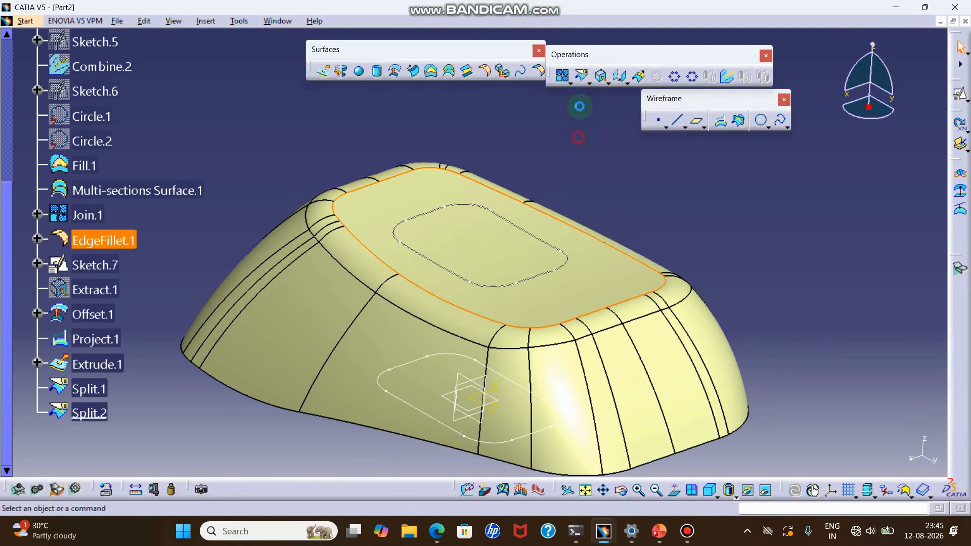
left_click(584, 77)
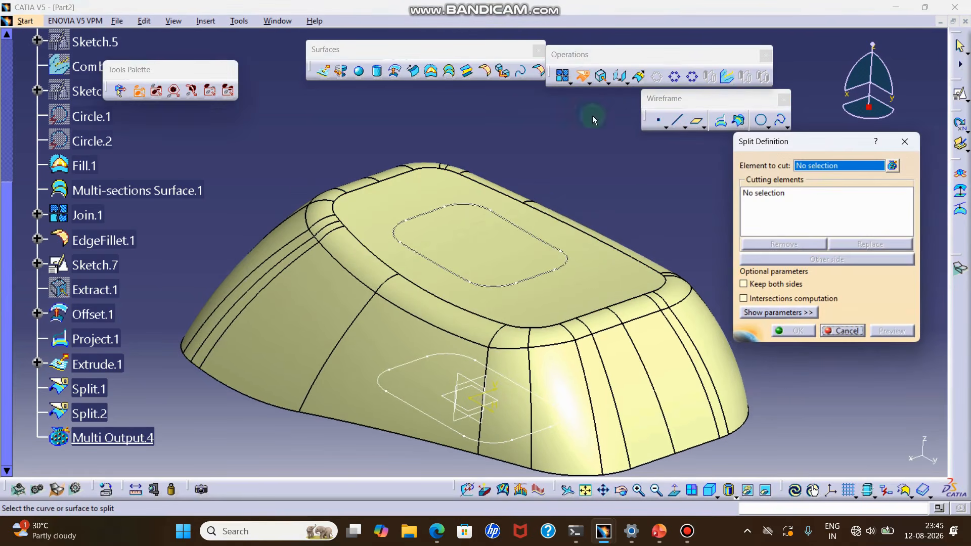
left_click(602, 271)
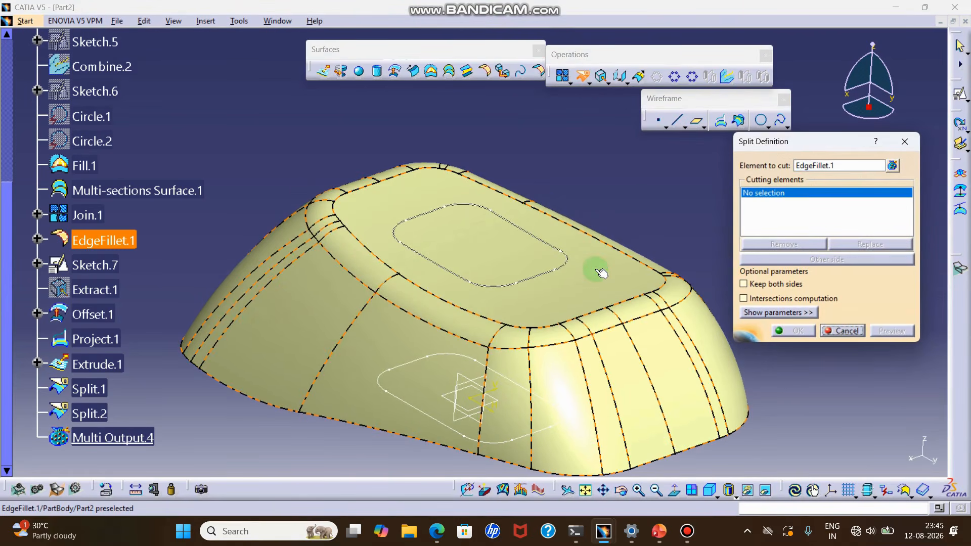
left_click(542, 240)
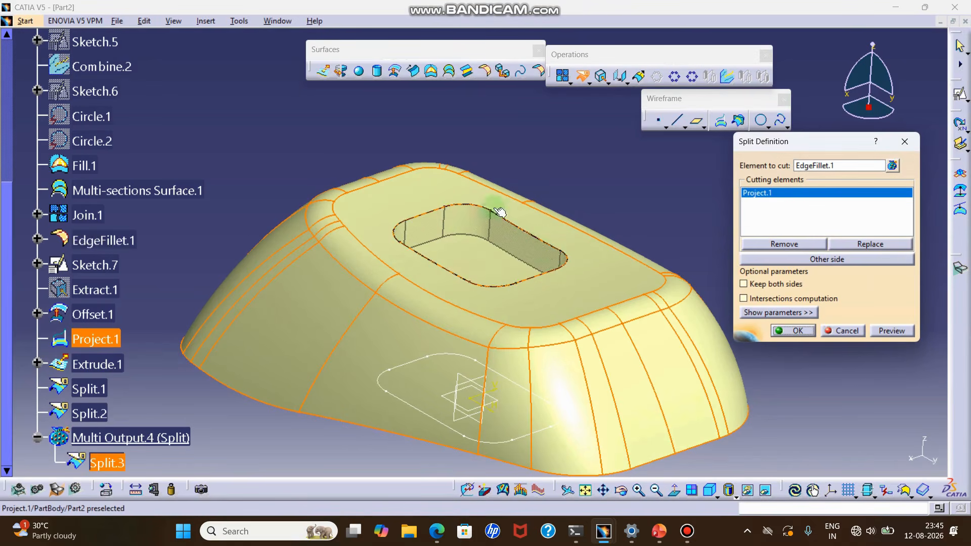
left_click(819, 260)
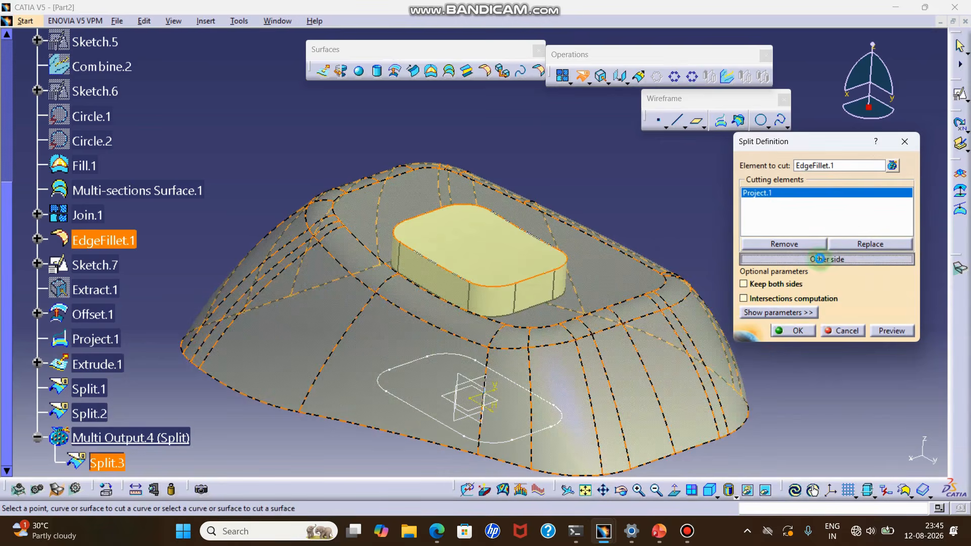
left_click(819, 259)
left_click(794, 330)
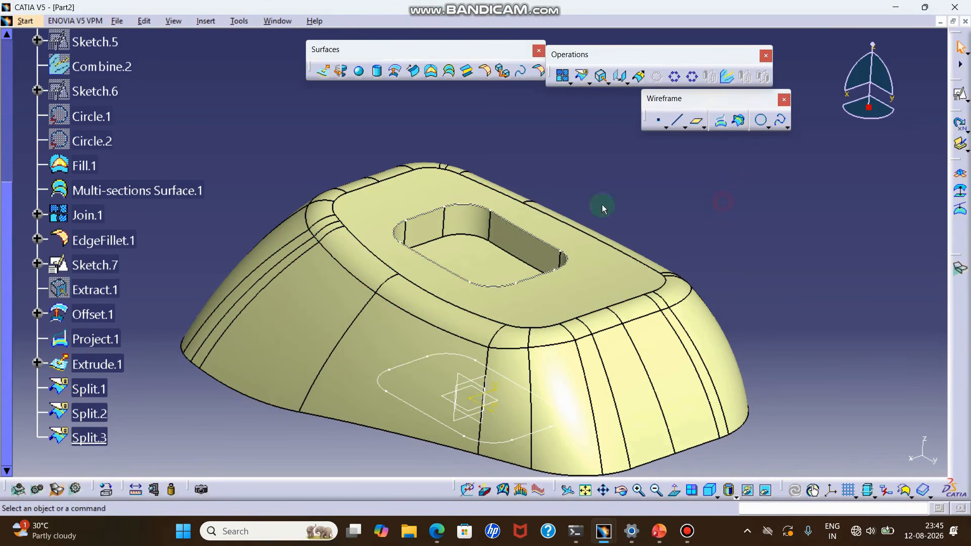
Hide the Project.1 curve around the recess opening and the rounded rectangle Sketch.7
left_click(512, 221)
right_click(511, 224)
left_click(536, 258)
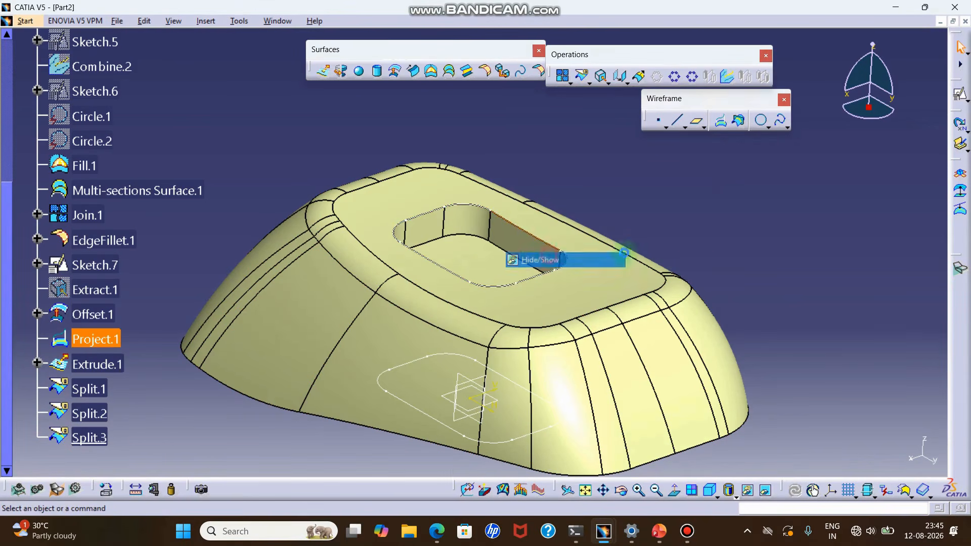
left_click(707, 492)
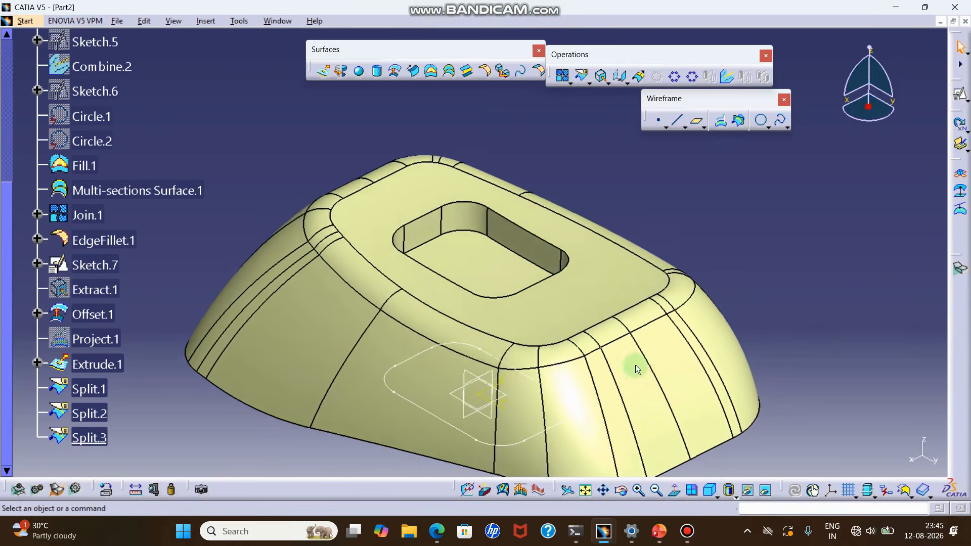
middle_click_drag(607, 334, 602, 260)
middle_click_drag(545, 305, 521, 327)
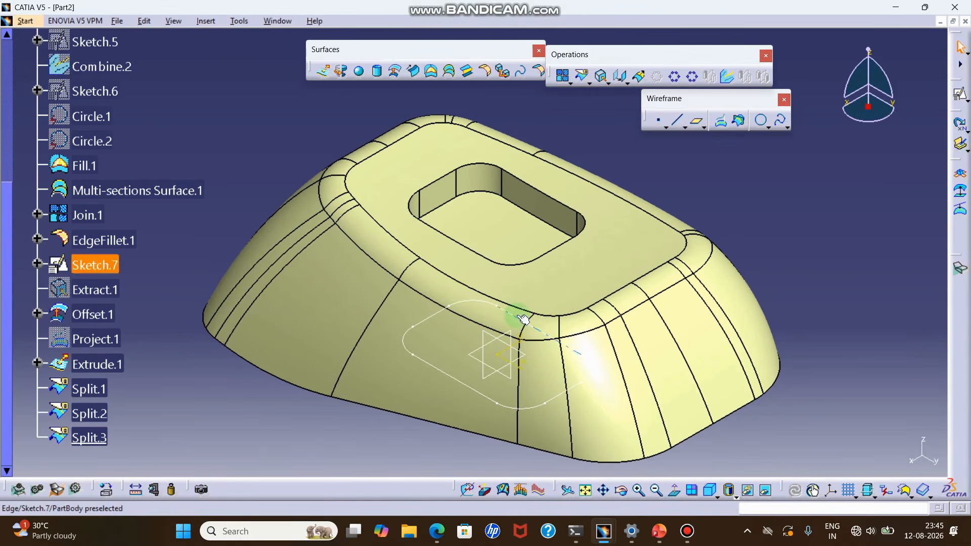
right_click(524, 319)
left_click(552, 94)
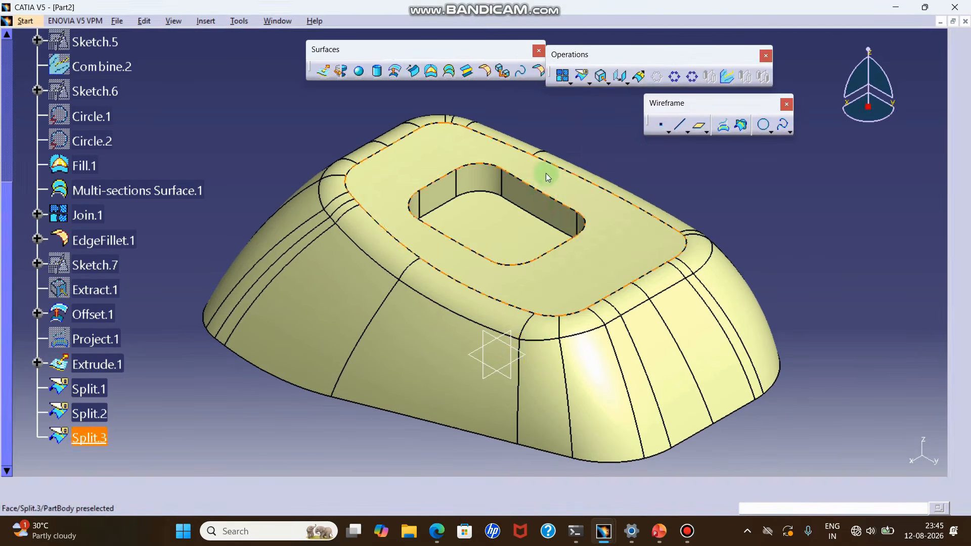
Join the outer body Split.3, the recess wall Split.1 and the recess floor Split.2 into one surface
middle_click_drag(547, 177, 542, 224)
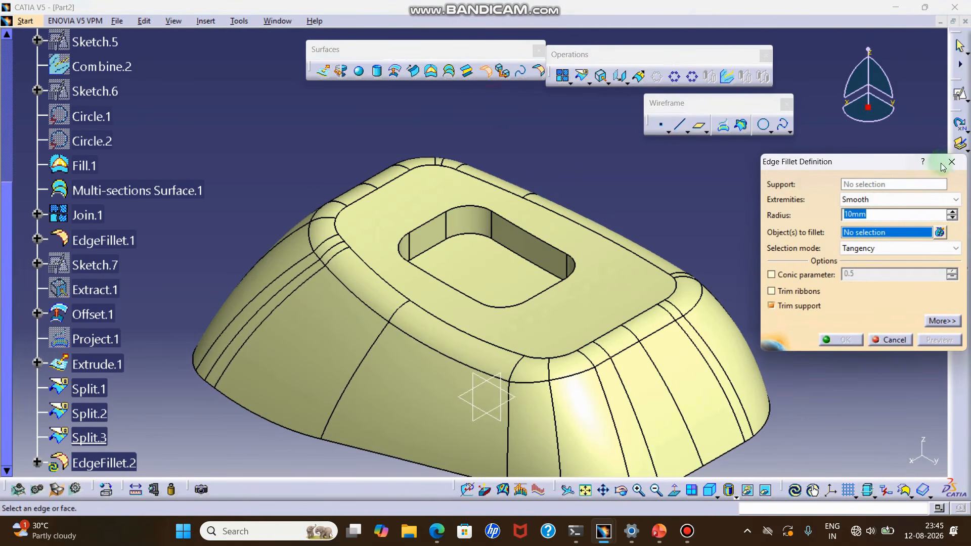
key("Escape")
left_click(570, 83)
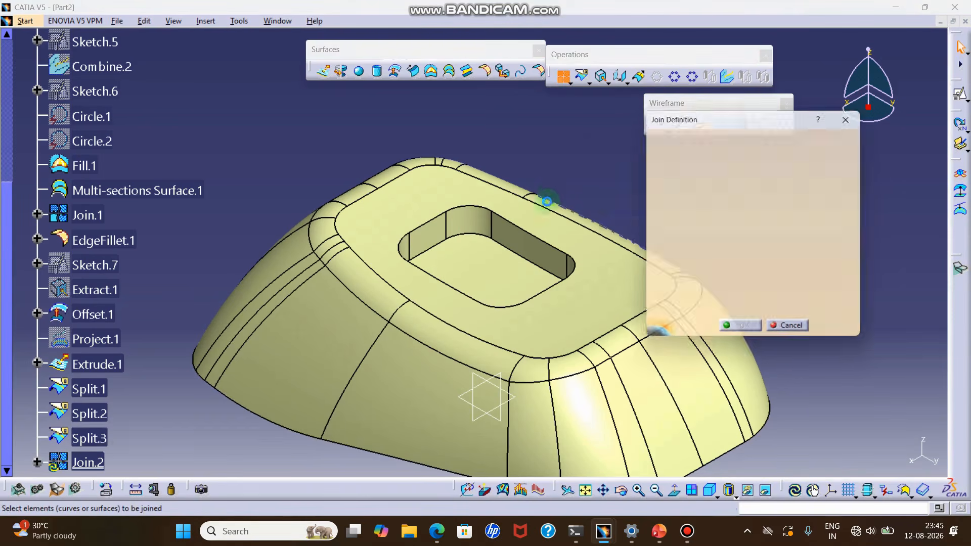
left_click(524, 239)
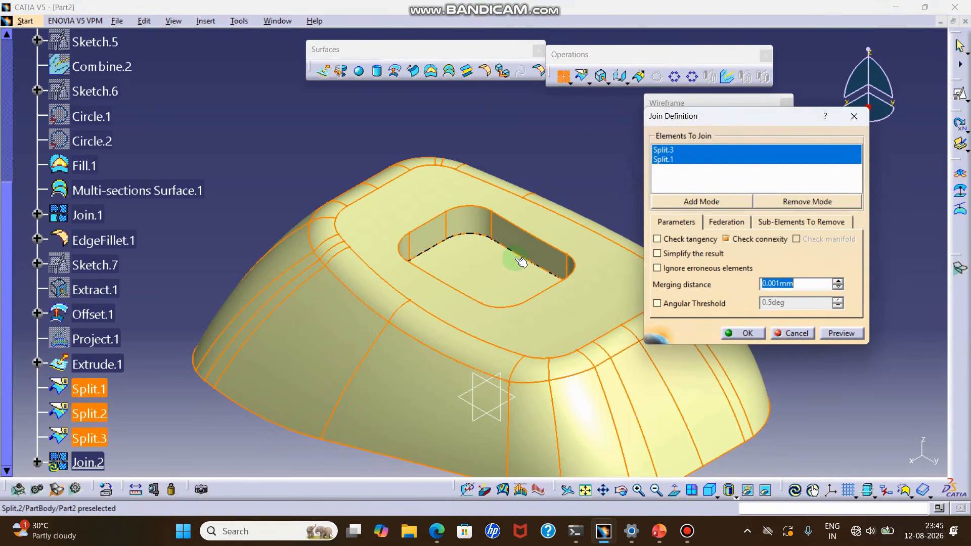
left_click(514, 260)
left_click(727, 329)
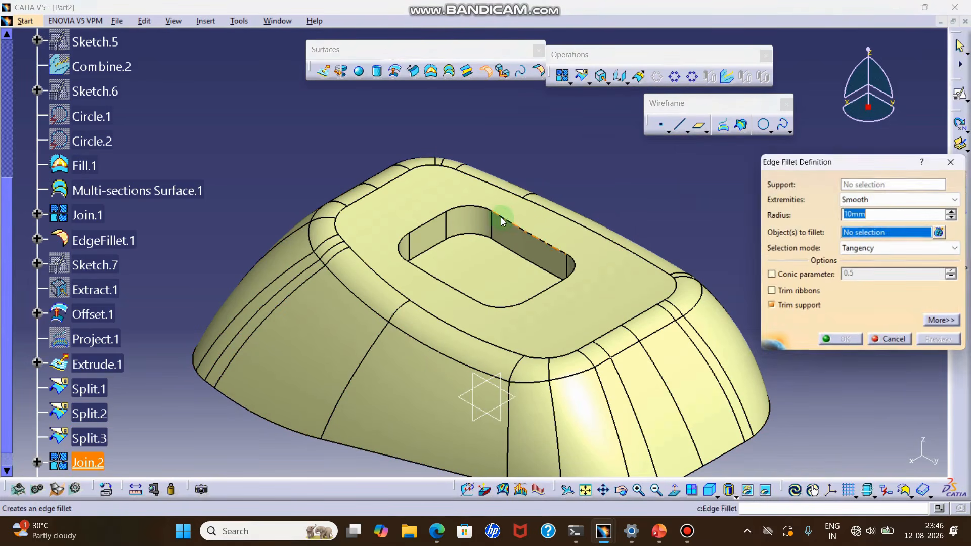
Fillet the upper rim edge of the recess on Join.2 with a 5 mm radius
left_click(501, 218)
type("5")
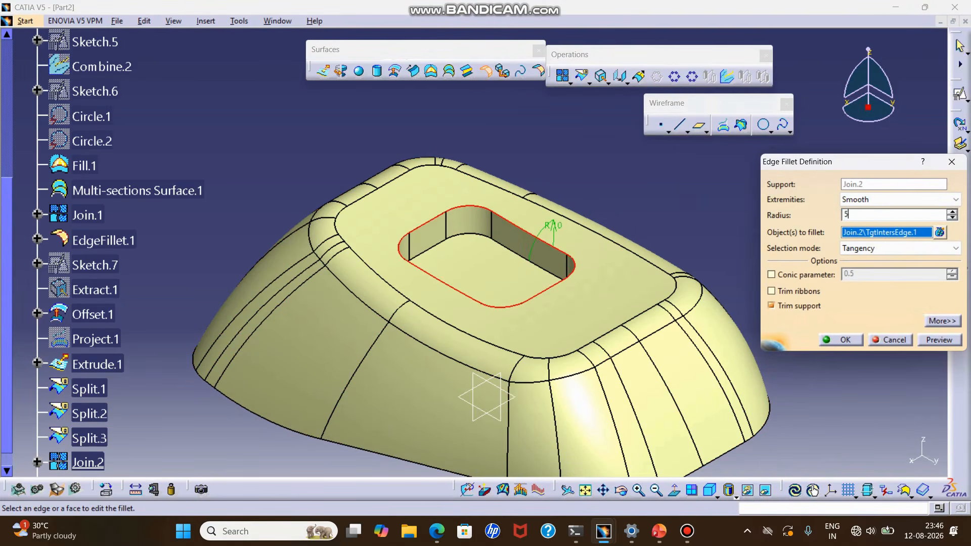
key("Return")
Set the radius of the recess rim fillet to 3 mm
double_click(517, 231)
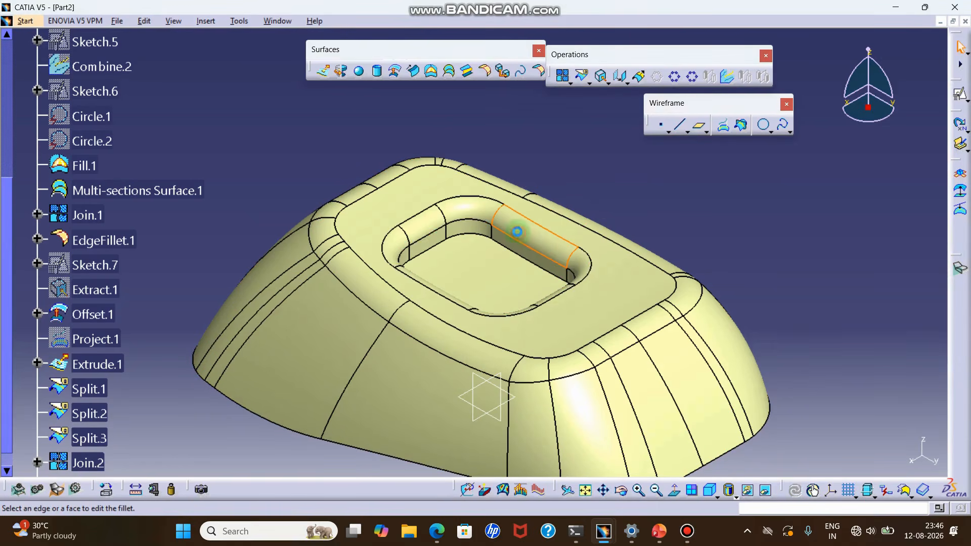
type("3mm")
key("Return")
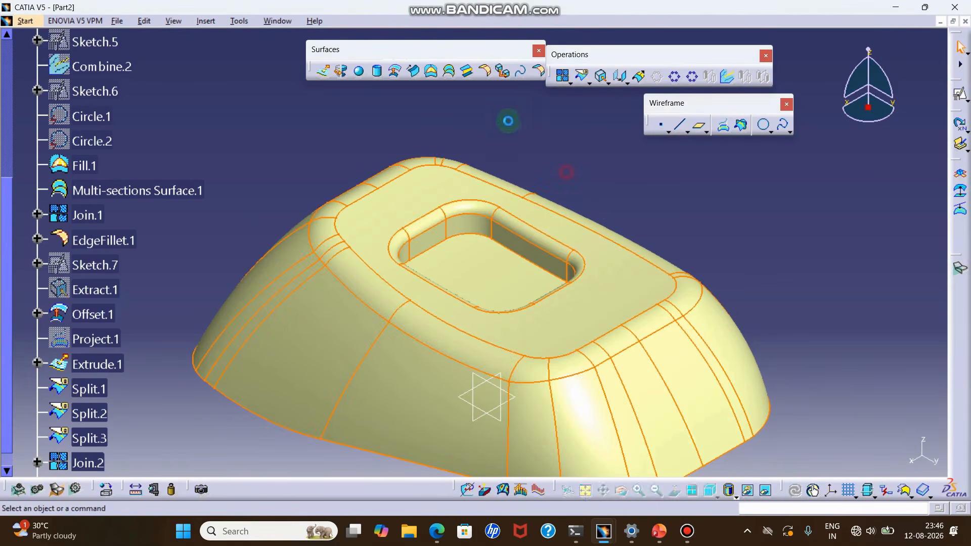
Fillet the lower edge between the recess wall and floor with a 3 mm radius
left_click(508, 121)
double_click(502, 221)
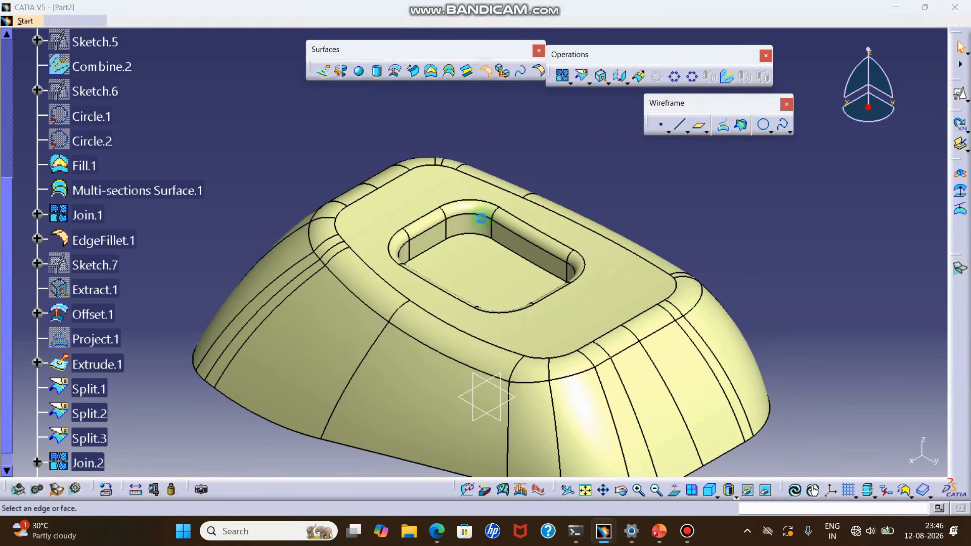
left_click(496, 243)
type("3mm")
key("Return")
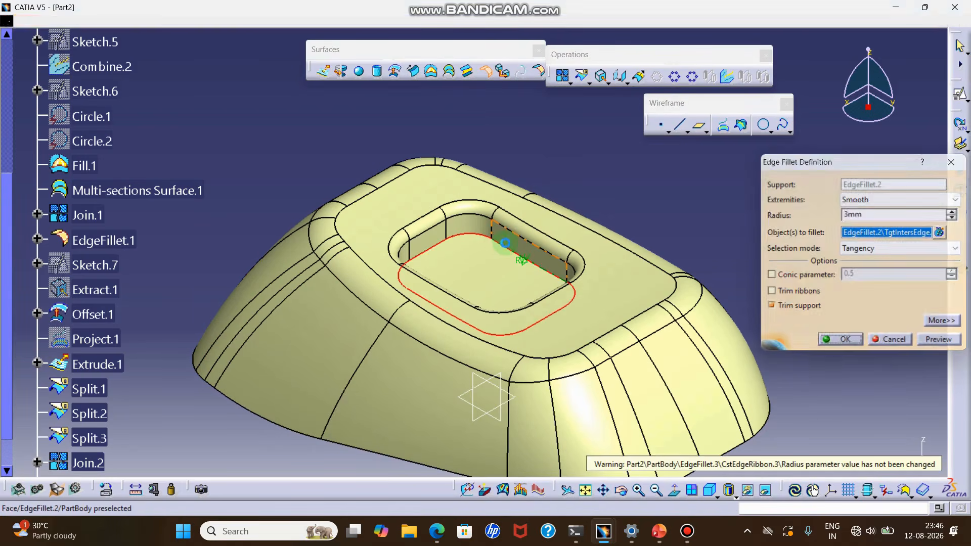
middle_click_drag(565, 223, 574, 316, "ctrl")
left_click(670, 255)
middle_click_drag(670, 254, 680, 304, "ctrl")
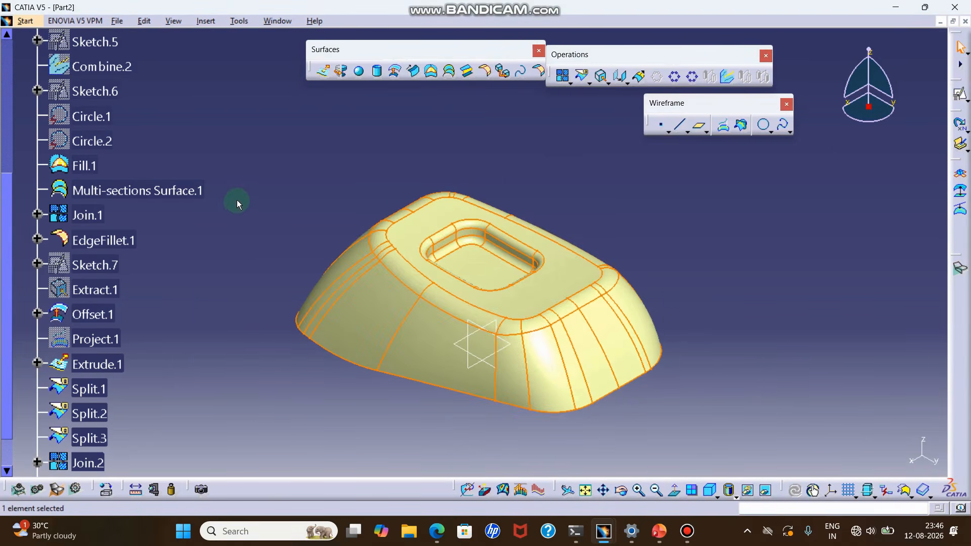
Set the fill colour of EdgeFillet.3 to orange in its graphic properties
scroll(235, 202, "down", 4)
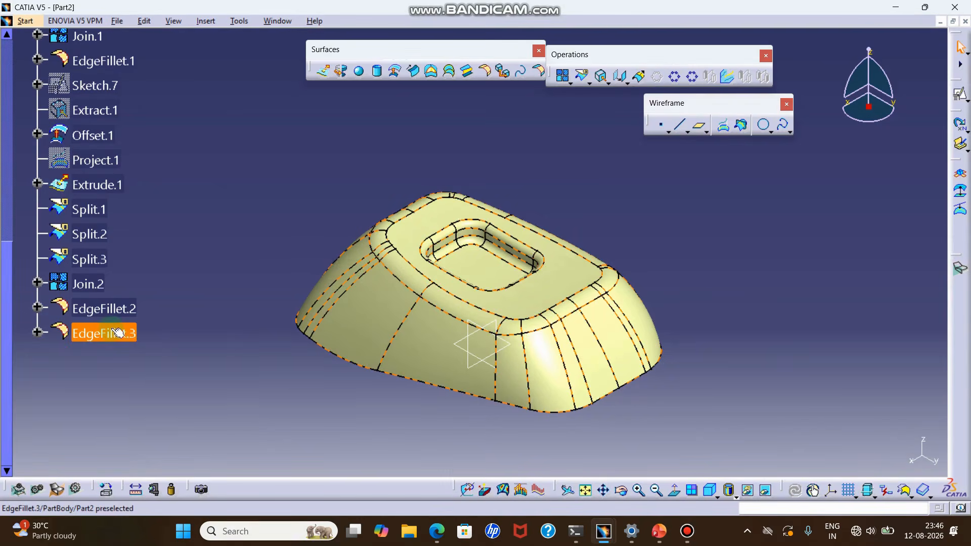
right_click(130, 336)
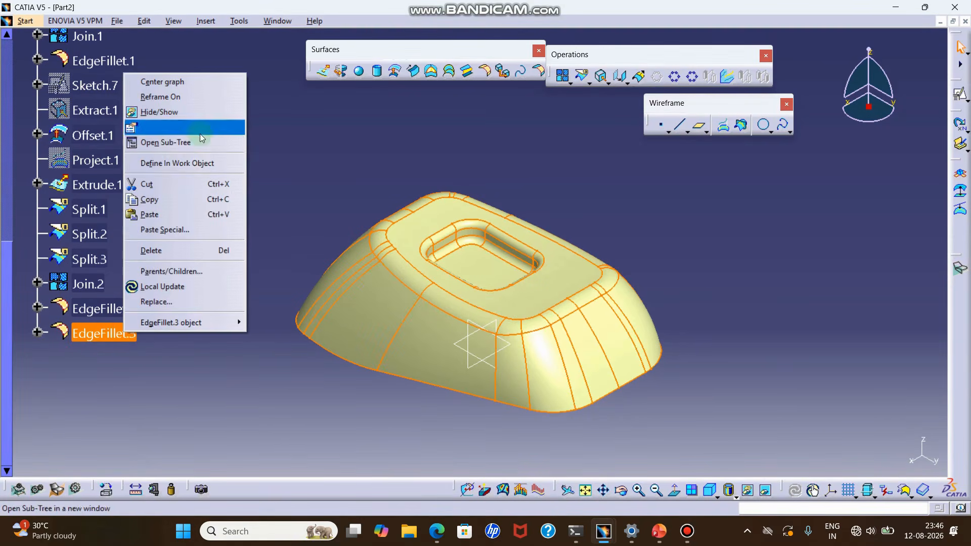
left_click(167, 127)
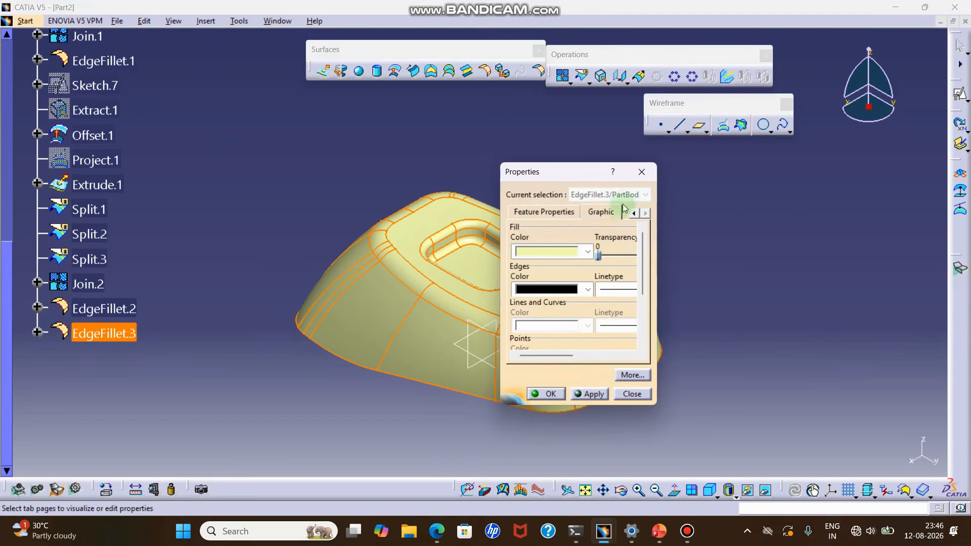
left_click(591, 248)
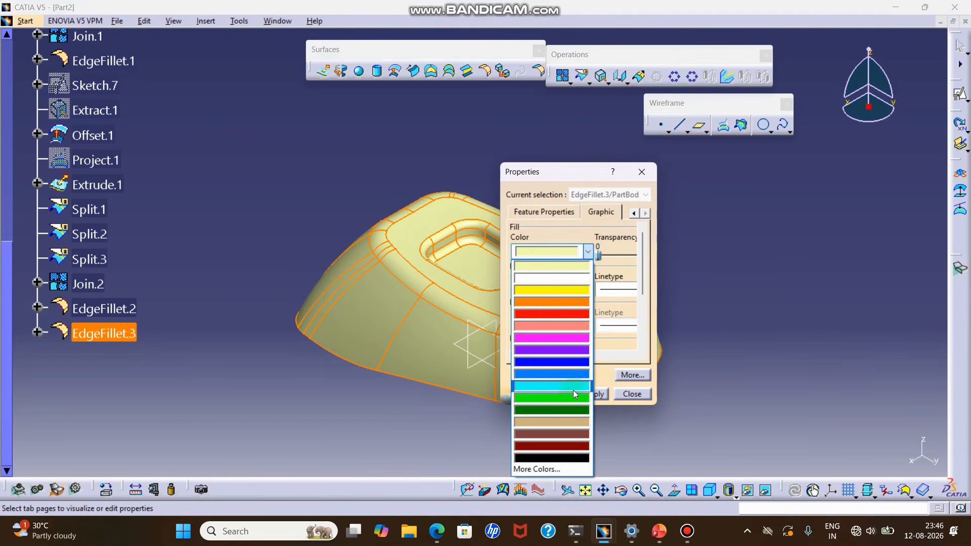
left_click(572, 302)
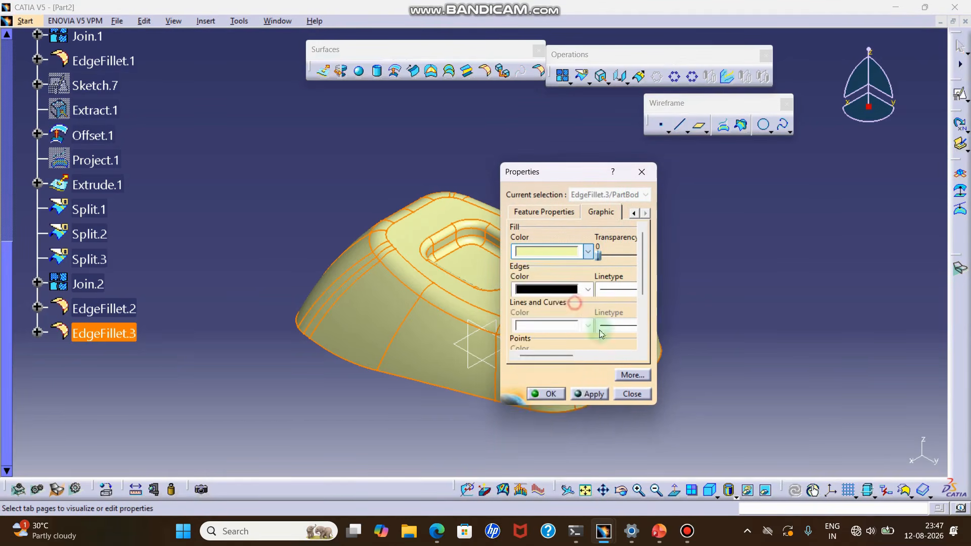
left_click(554, 396)
left_click(739, 321)
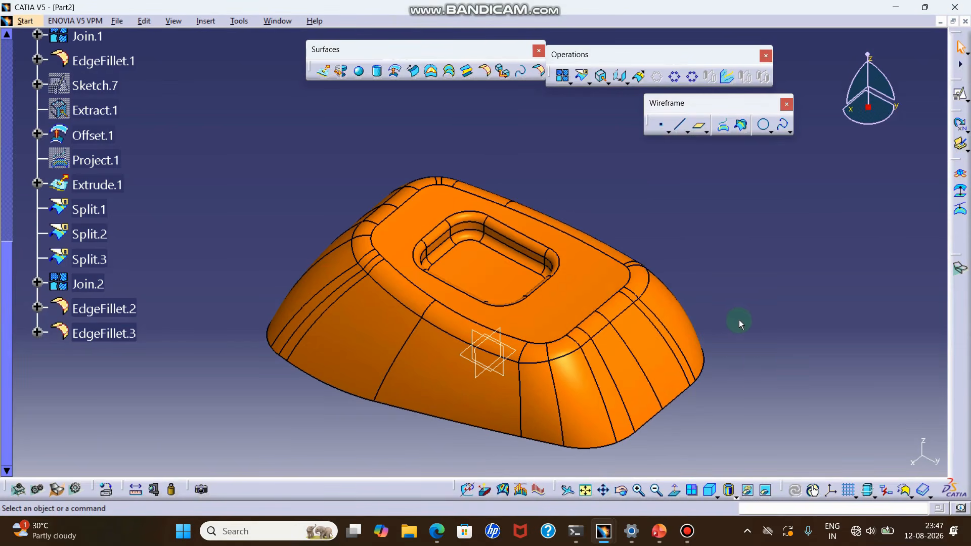